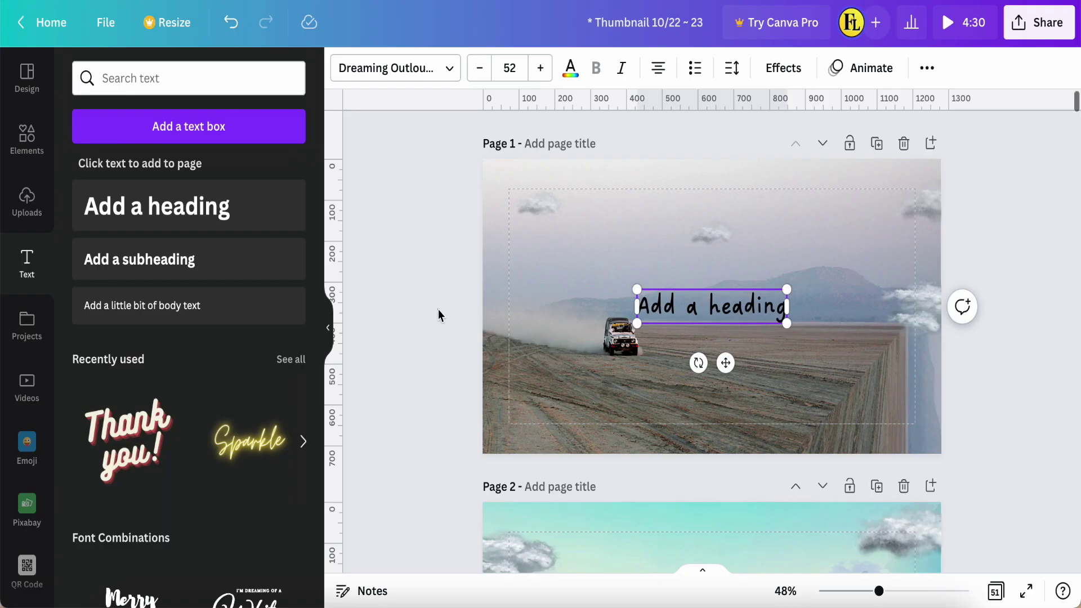
Delete the 'Add a heading' placeholder text from Page 1 and zoom in on the pages
{"action": "left_click", "coordinate": [746, 338]}
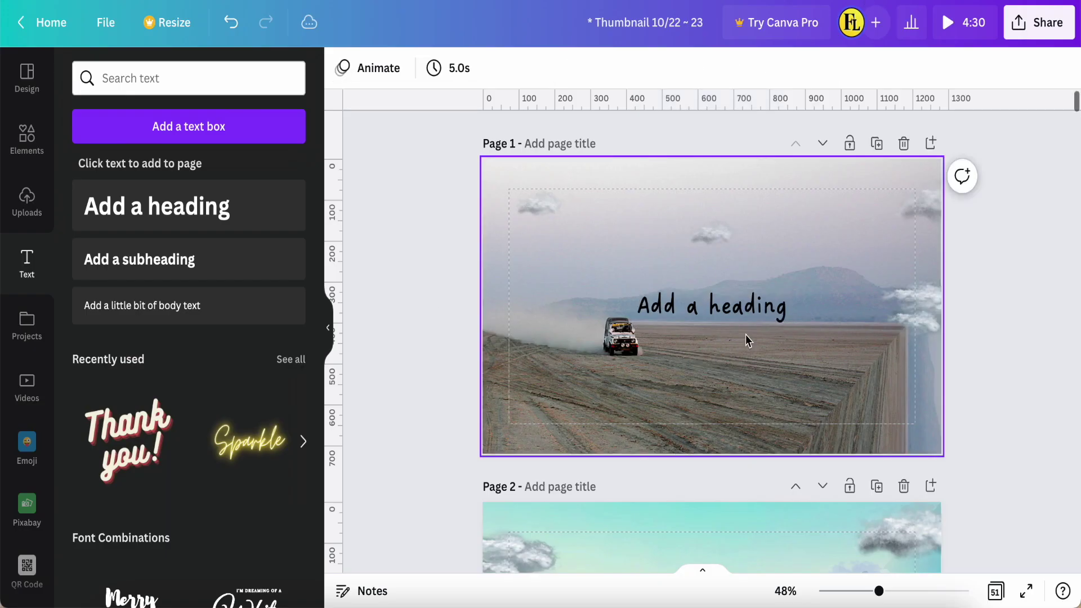
{"action": "left_click", "coordinate": [712, 306]}
{"action": "key", "text": "Delete"}
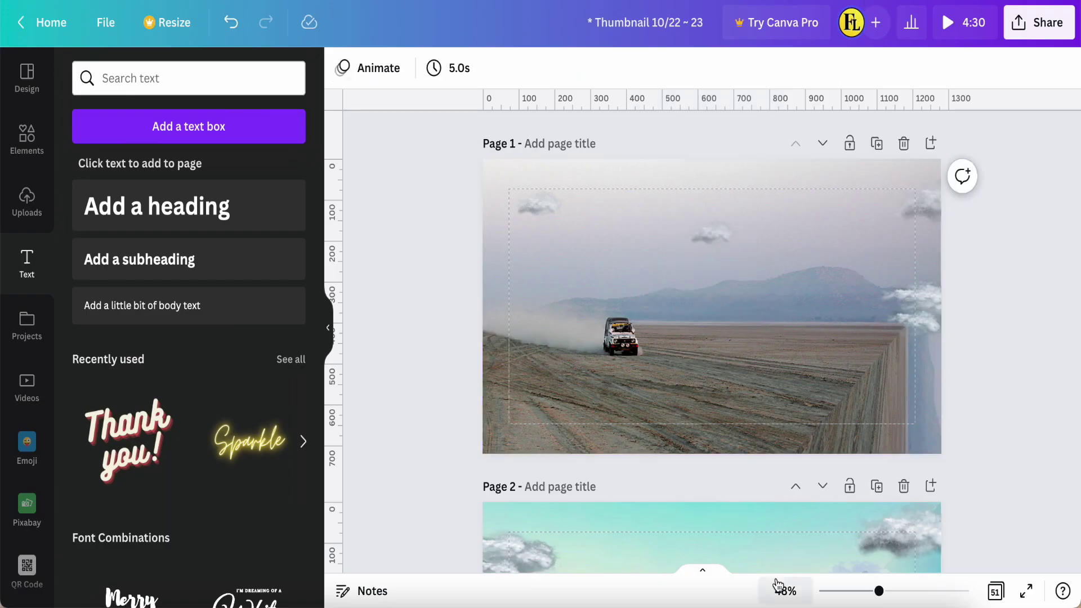
{"action": "left_click_drag", "start_coordinate": [879, 594], "coordinate": [887, 591]}
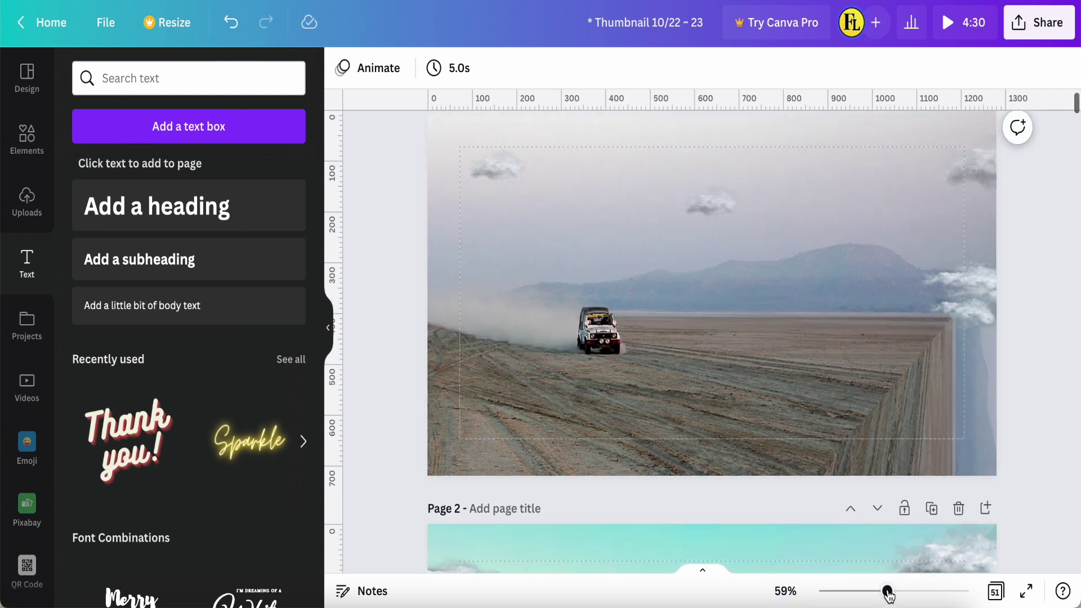
{"action": "scroll", "coordinate": [1022, 434], "scroll_direction": "up", "scroll_amount": 1}
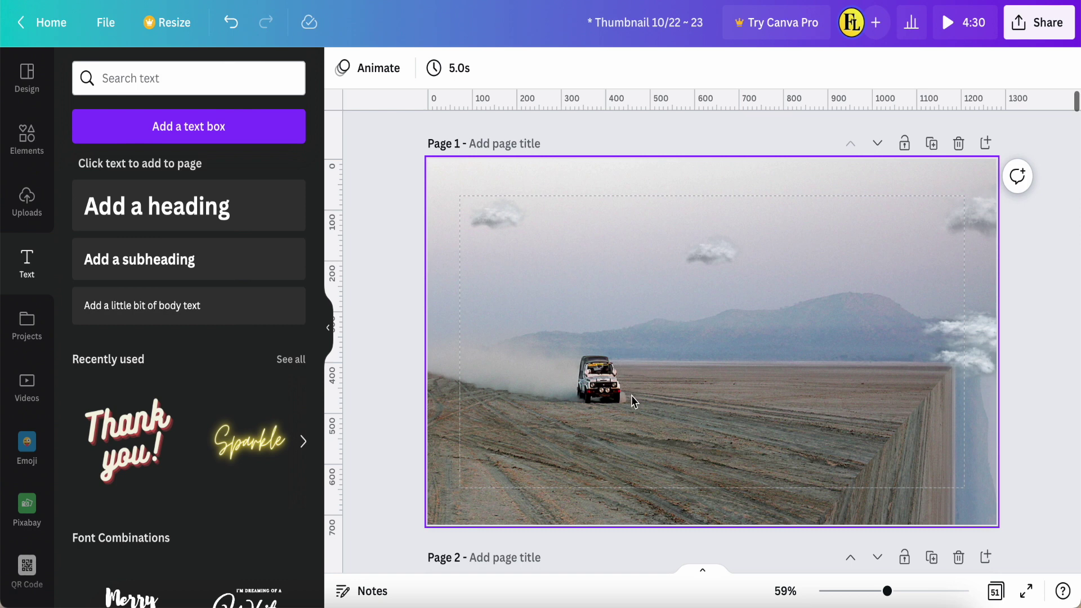
{"action": "scroll", "coordinate": [630, 402], "scroll_direction": "down", "scroll_amount": 1}
{"action": "scroll", "coordinate": [631, 401], "scroll_direction": "down", "scroll_amount": 2}
{"action": "scroll", "coordinate": [631, 401], "scroll_direction": "down", "scroll_amount": 3}
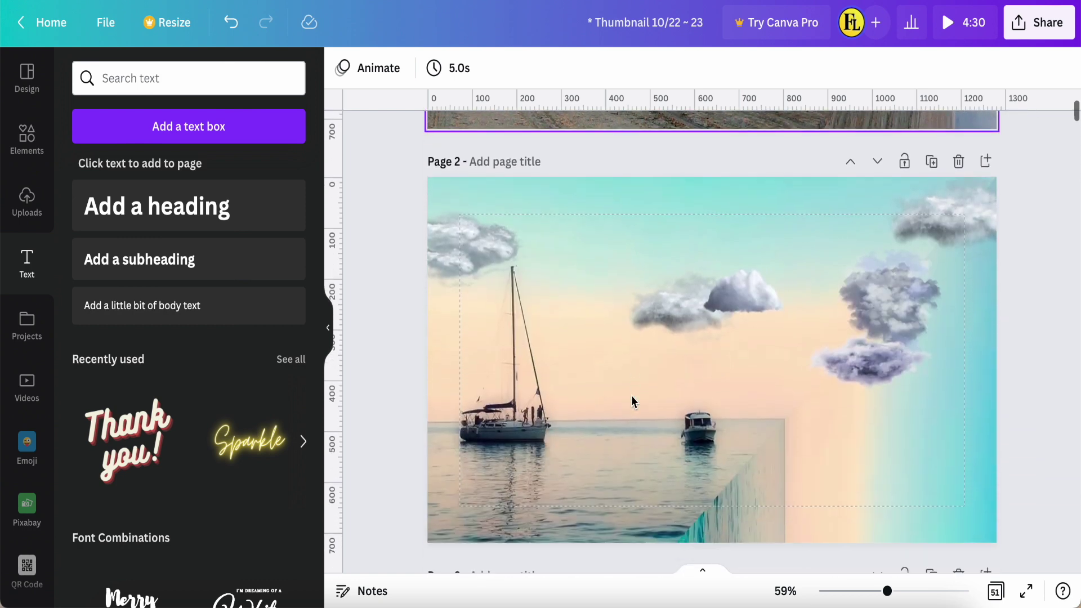
{"action": "scroll", "coordinate": [631, 401], "scroll_direction": "down", "scroll_amount": 1}
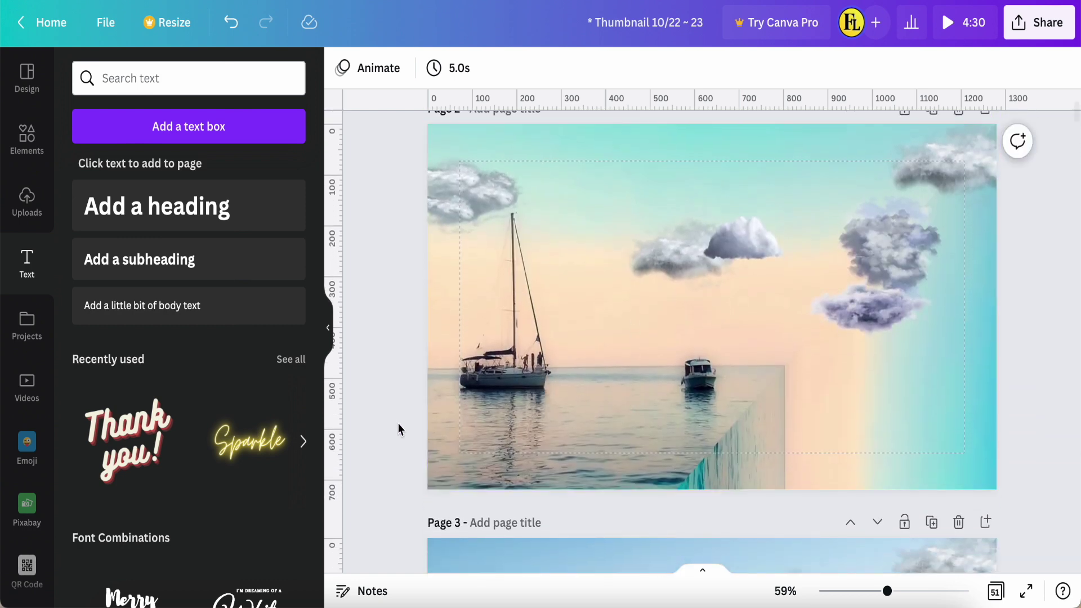
{"action": "scroll", "coordinate": [398, 429], "scroll_direction": "down", "scroll_amount": 4}
{"action": "scroll", "coordinate": [398, 429], "scroll_direction": "down", "scroll_amount": 3}
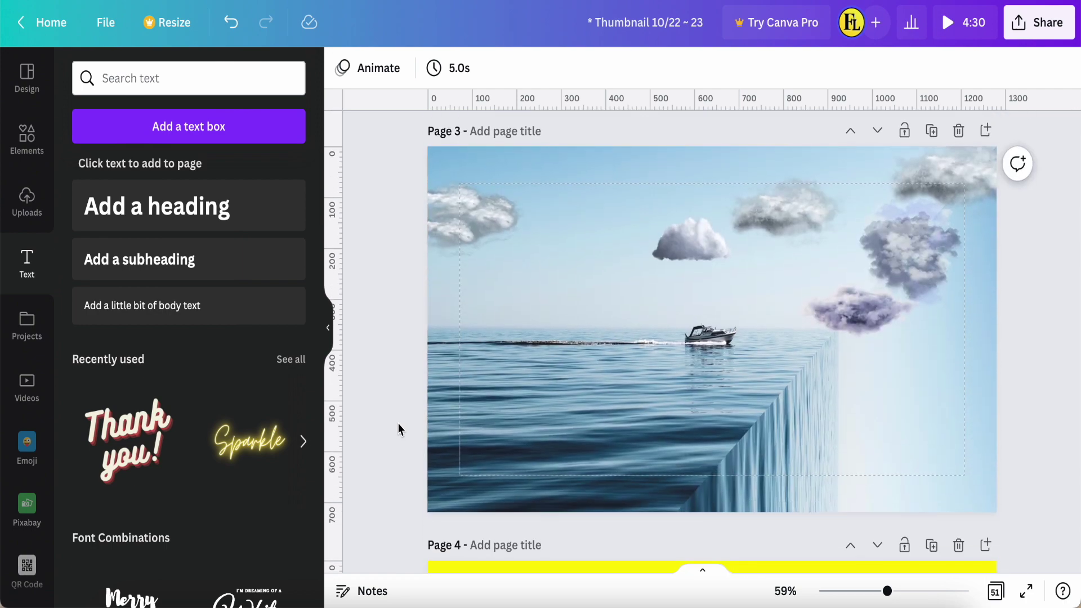
{"action": "scroll", "coordinate": [398, 424], "scroll_direction": "up", "scroll_amount": 10}
{"action": "scroll", "coordinate": [398, 424], "scroll_direction": "up", "scroll_amount": 4}
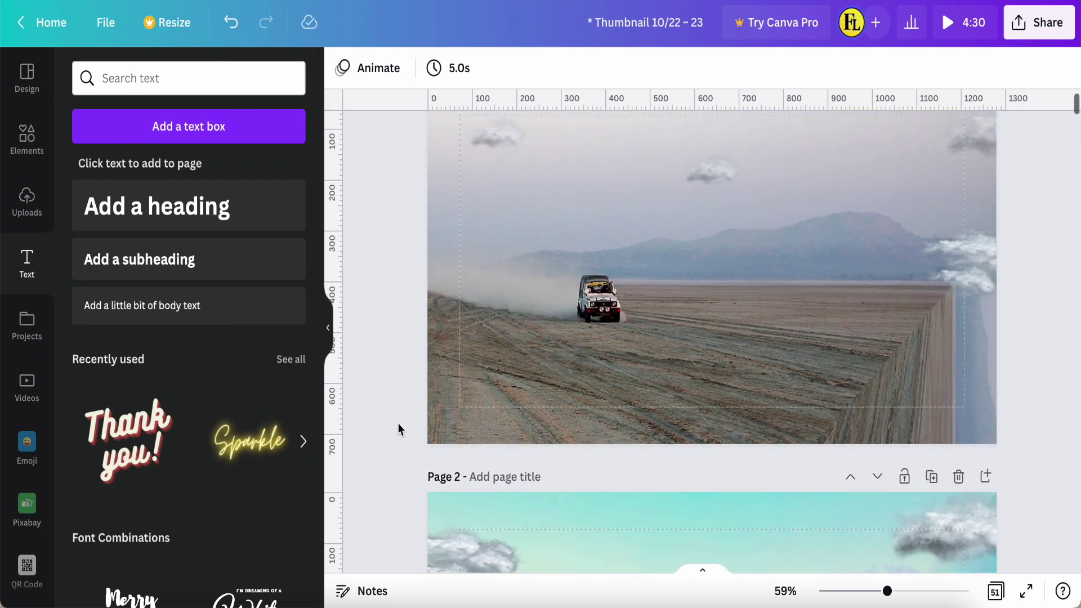
{"action": "scroll", "coordinate": [397, 424], "scroll_direction": "up", "scroll_amount": 2}
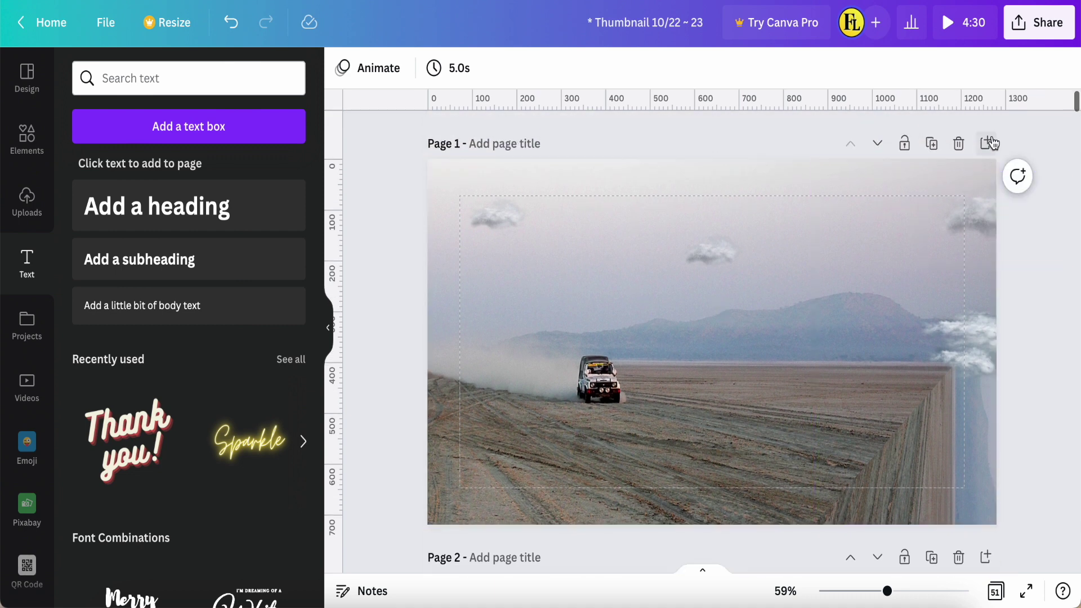
Check the Resize menu, then add a blank page after Page 1 and bring up Elements
{"action": "left_click", "coordinate": [174, 32]}
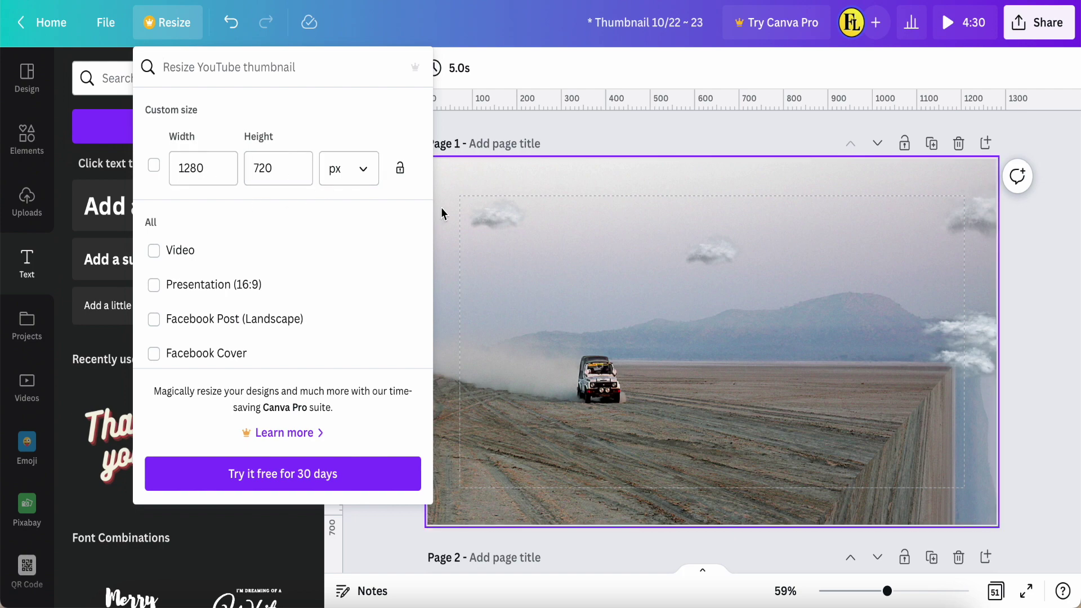
{"action": "left_click", "coordinate": [1045, 331]}
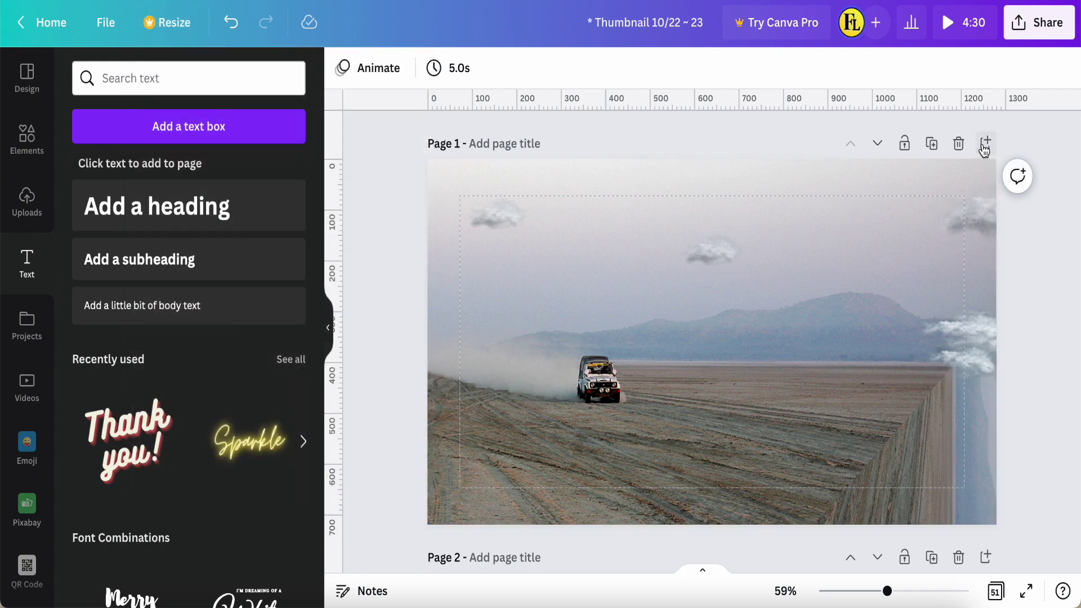
{"action": "left_click", "coordinate": [985, 143]}
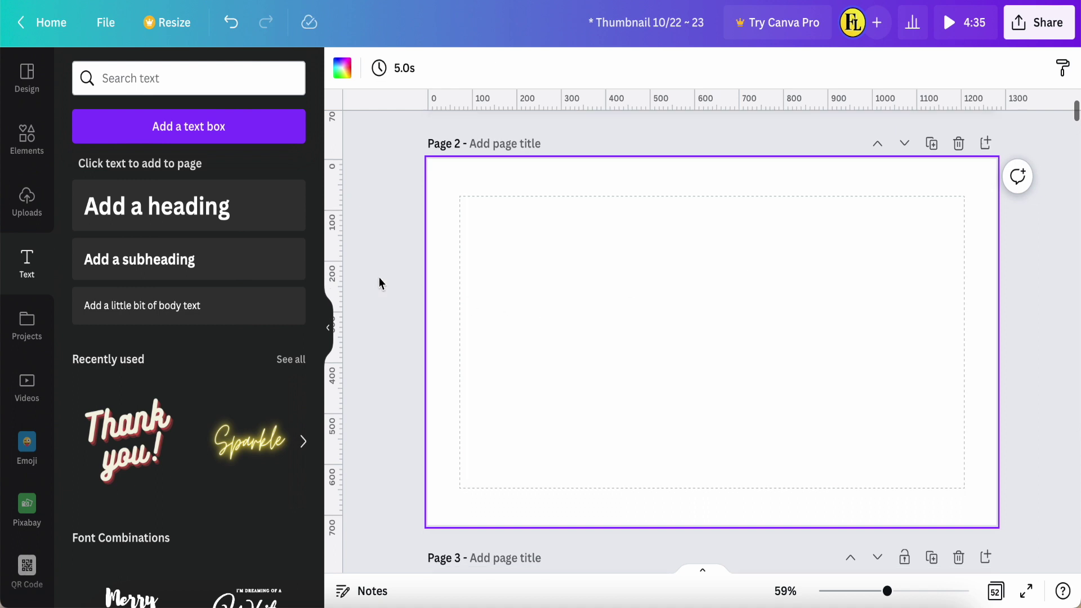
{"action": "left_click", "coordinate": [27, 139]}
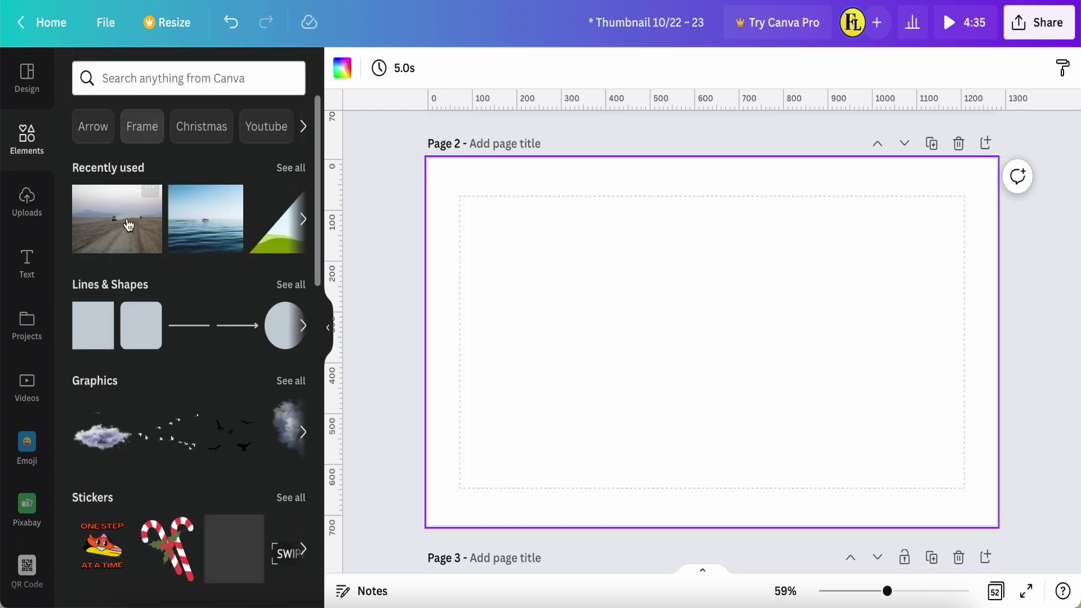
Add the off-road road photo from Recently used to Page 2 and flip it horizontally
{"action": "left_click", "coordinate": [150, 200]}
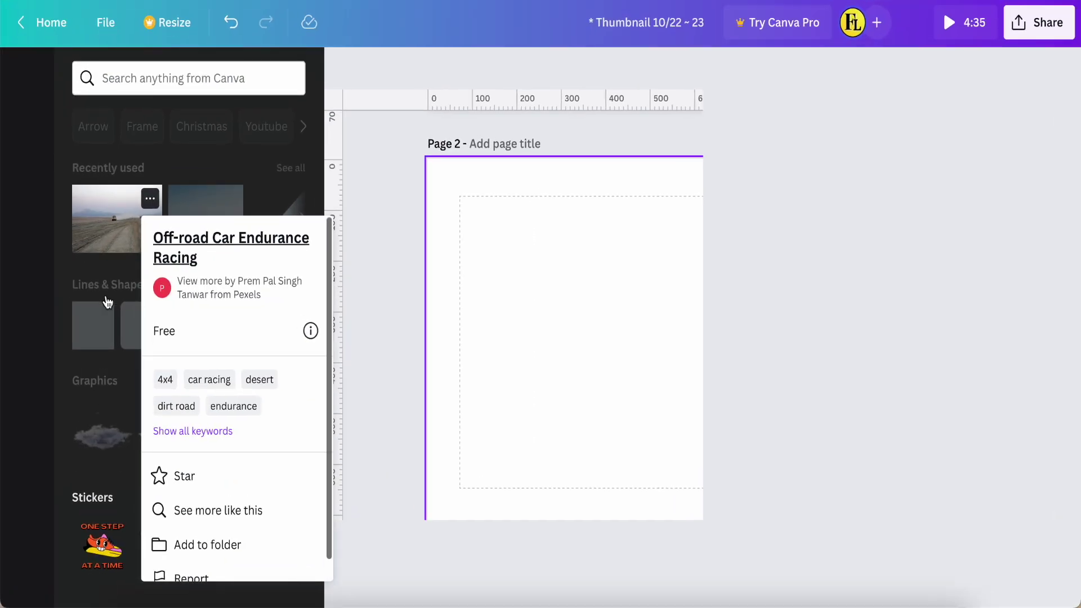
{"action": "left_click", "coordinate": [117, 251]}
{"action": "left_click", "coordinate": [107, 230]}
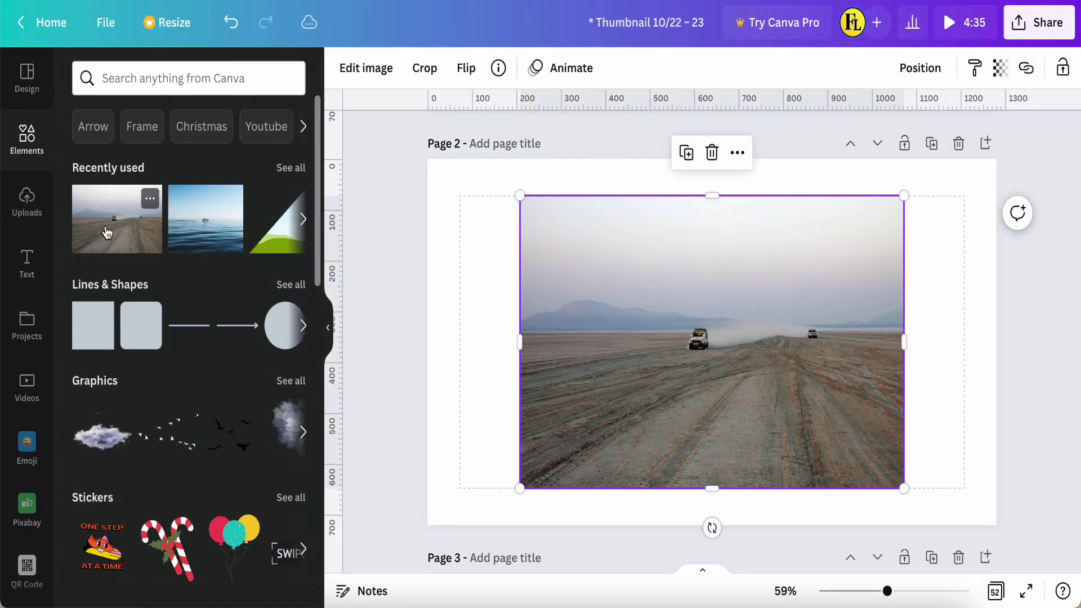
{"action": "left_click", "coordinate": [470, 69]}
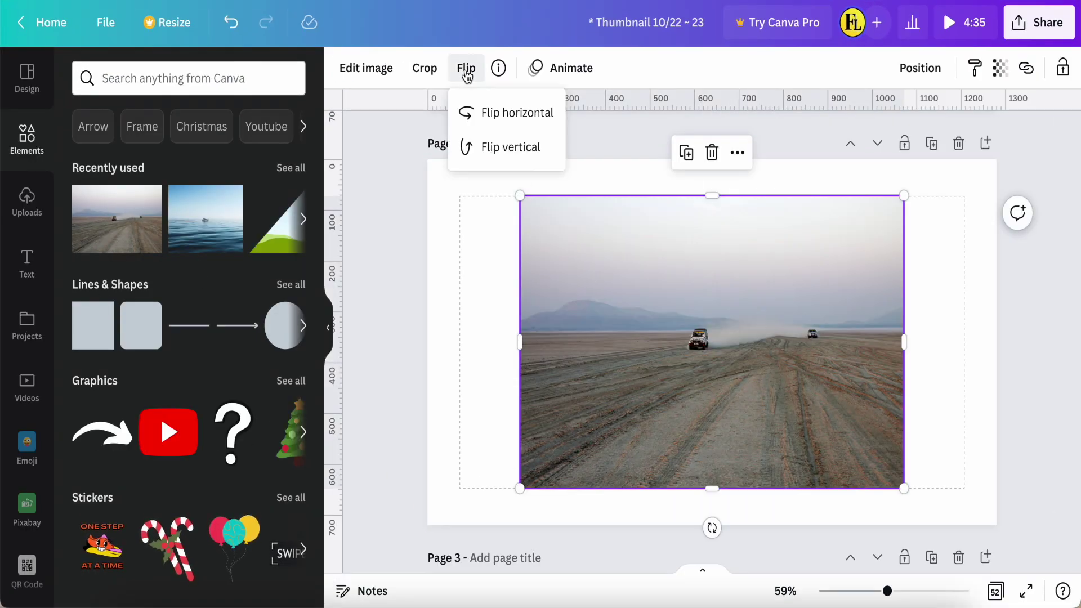
{"action": "left_click", "coordinate": [475, 111]}
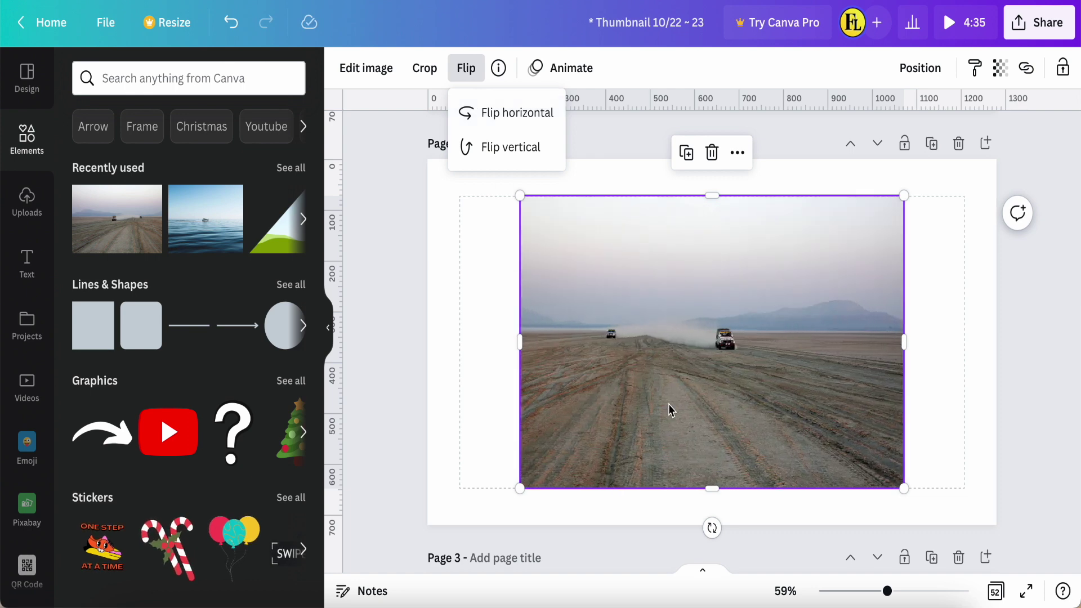
{"action": "left_click", "coordinate": [635, 423]}
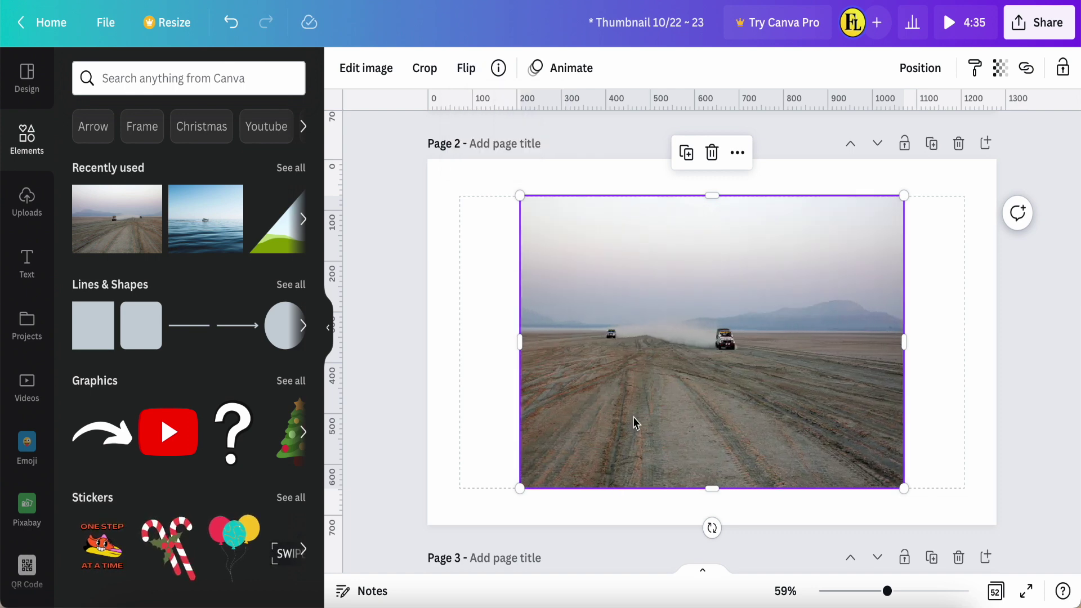
Enlarge the photo well past the page edges and shift it up toward the top right
{"action": "left_click_drag", "start_coordinate": [636, 423], "coordinate": [727, 385]}
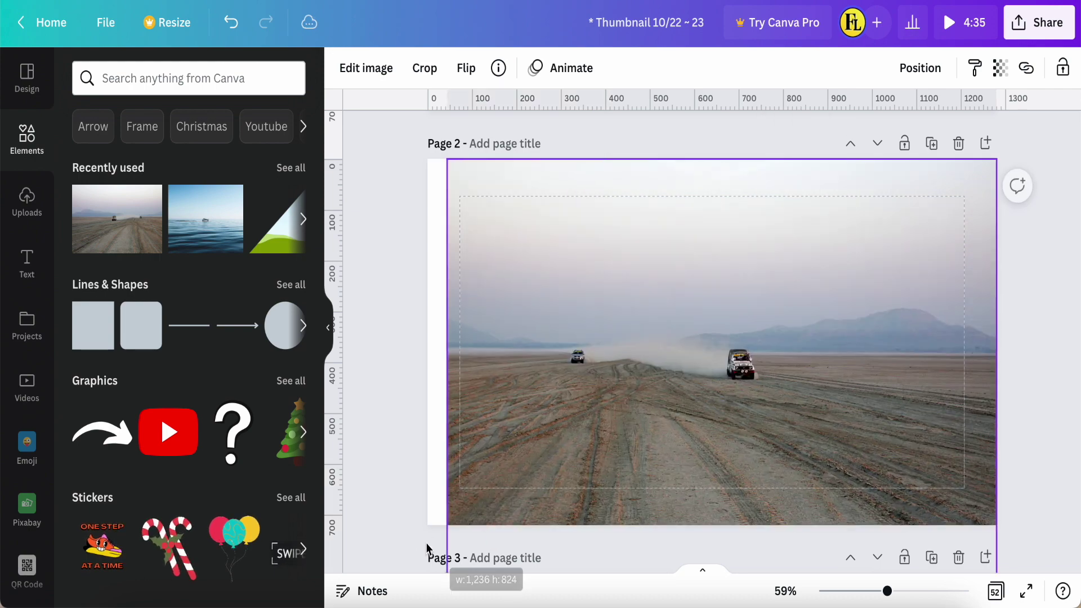
{"action": "left_click_drag", "start_coordinate": [613, 456], "coordinate": [333, 583]}
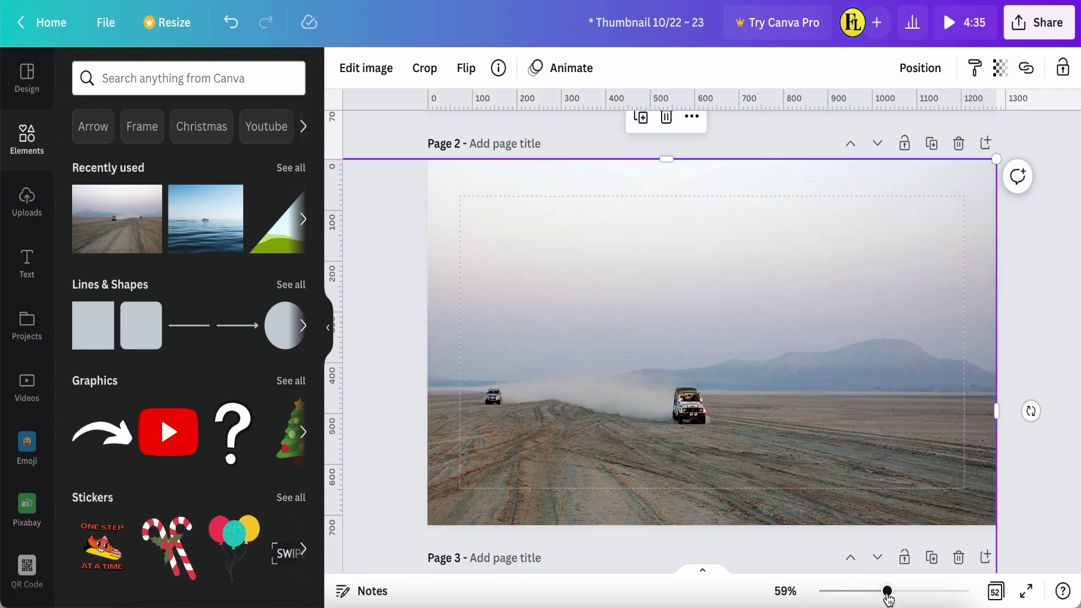
{"action": "left_click_drag", "start_coordinate": [880, 591], "coordinate": [859, 592]}
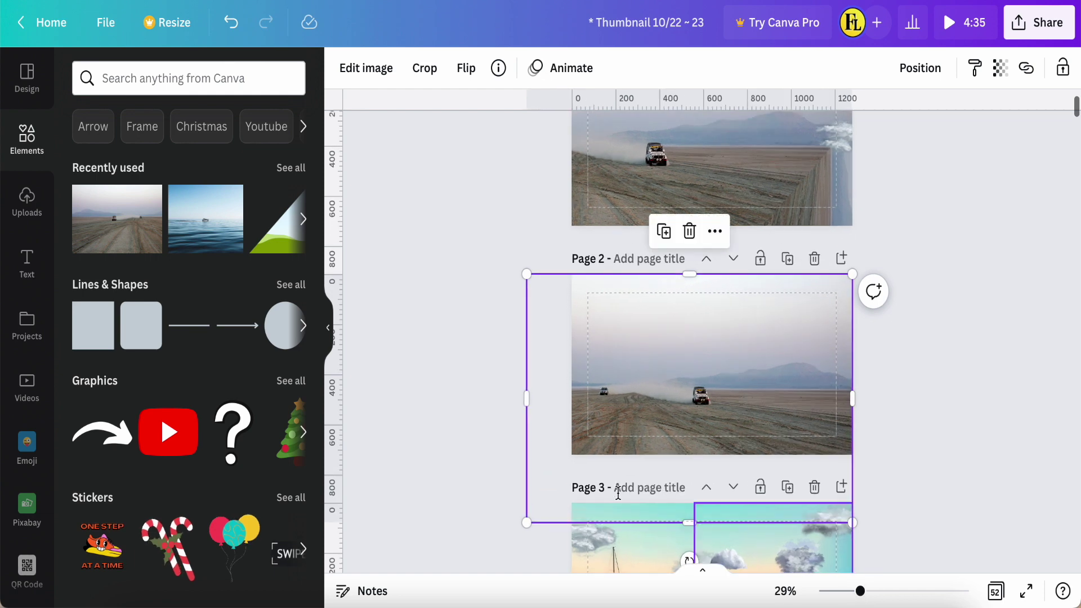
{"action": "left_click_drag", "start_coordinate": [526, 523], "coordinate": [495, 543]}
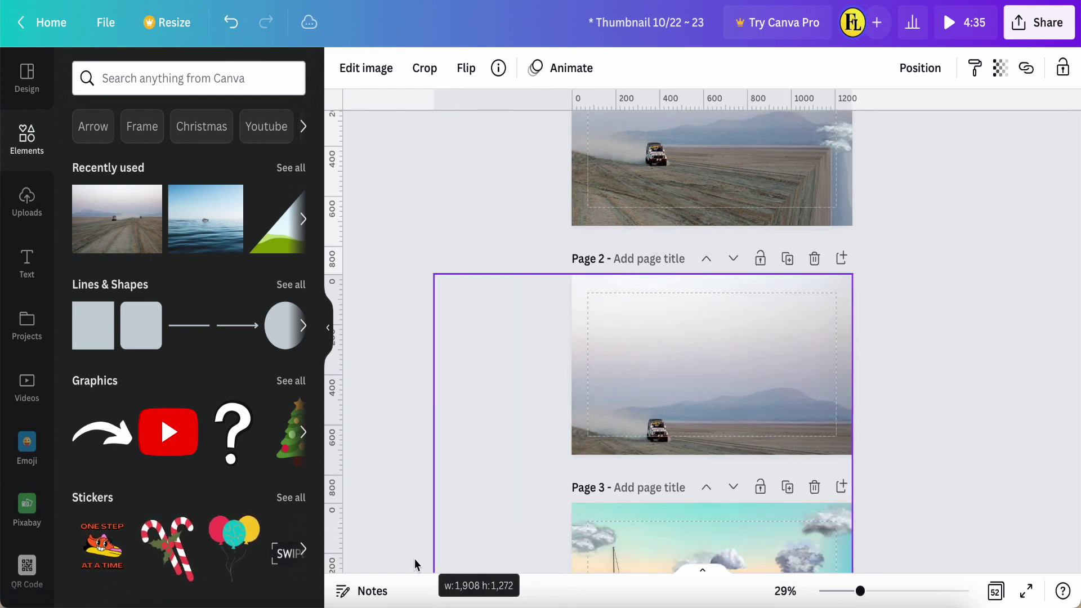
{"action": "left_click_drag", "start_coordinate": [495, 543], "coordinate": [423, 561]}
{"action": "mouse_move", "coordinate": [692, 373]}
{"action": "left_mouse_down"}
{"action": "mouse_move", "coordinate": [670, 300]}
{"action": "mouse_move", "coordinate": [690, 296]}
{"action": "left_mouse_up"}
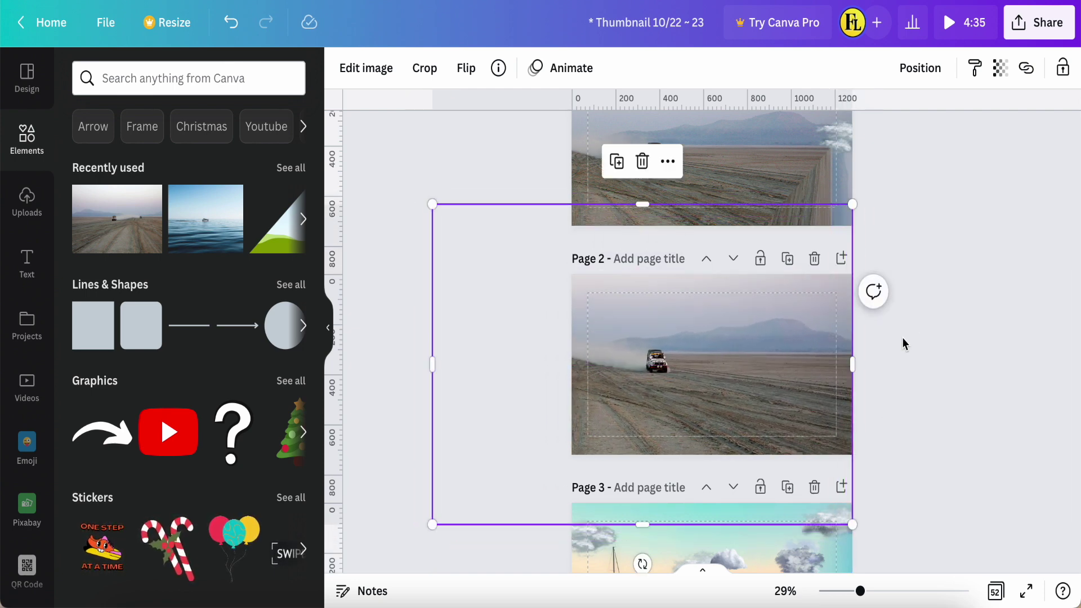
Browse recently used elements, then show all frame shapes in the Elements library
{"action": "left_click", "coordinate": [908, 374]}
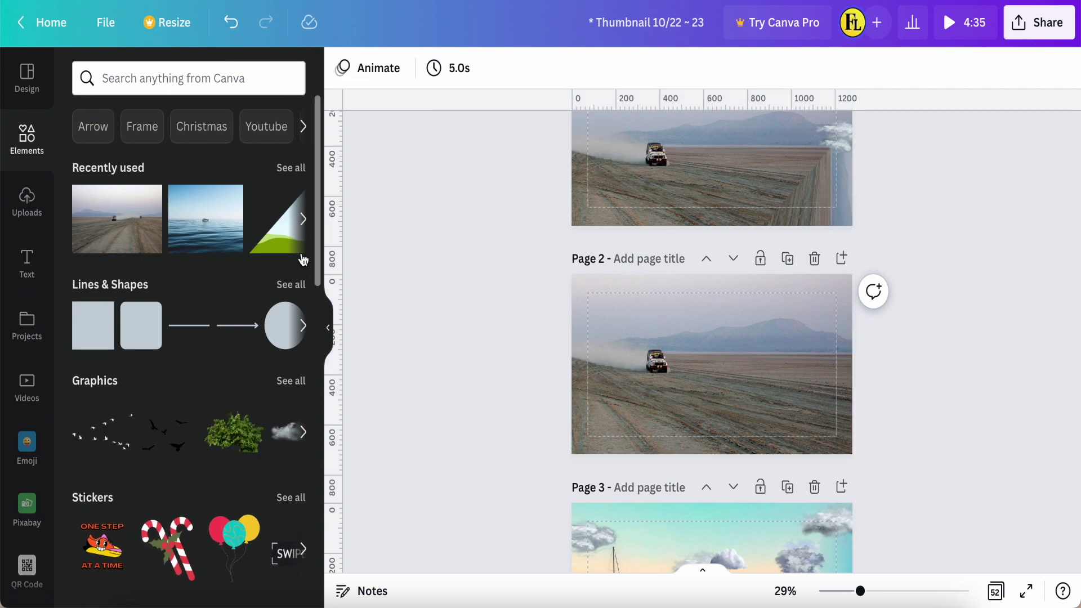
{"action": "left_click", "coordinate": [291, 169]}
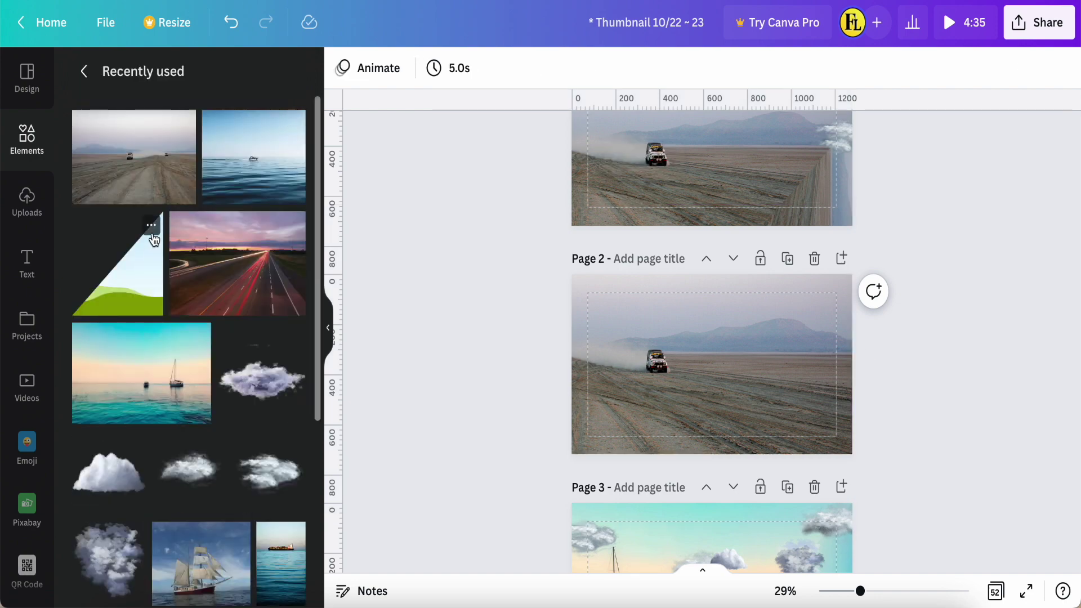
{"action": "left_click", "coordinate": [151, 225]}
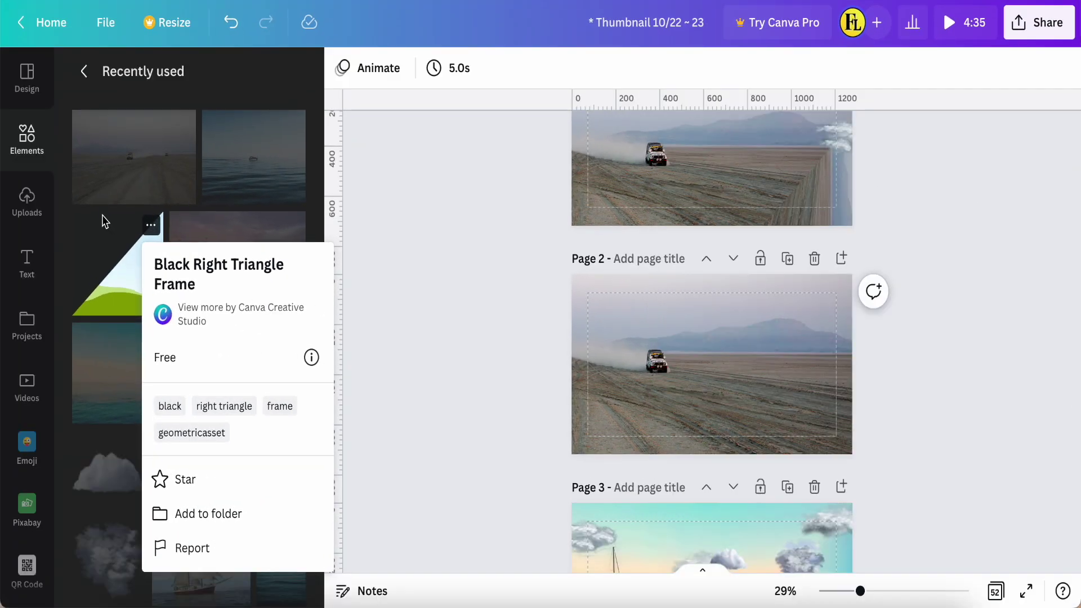
{"action": "left_click", "coordinate": [82, 75]}
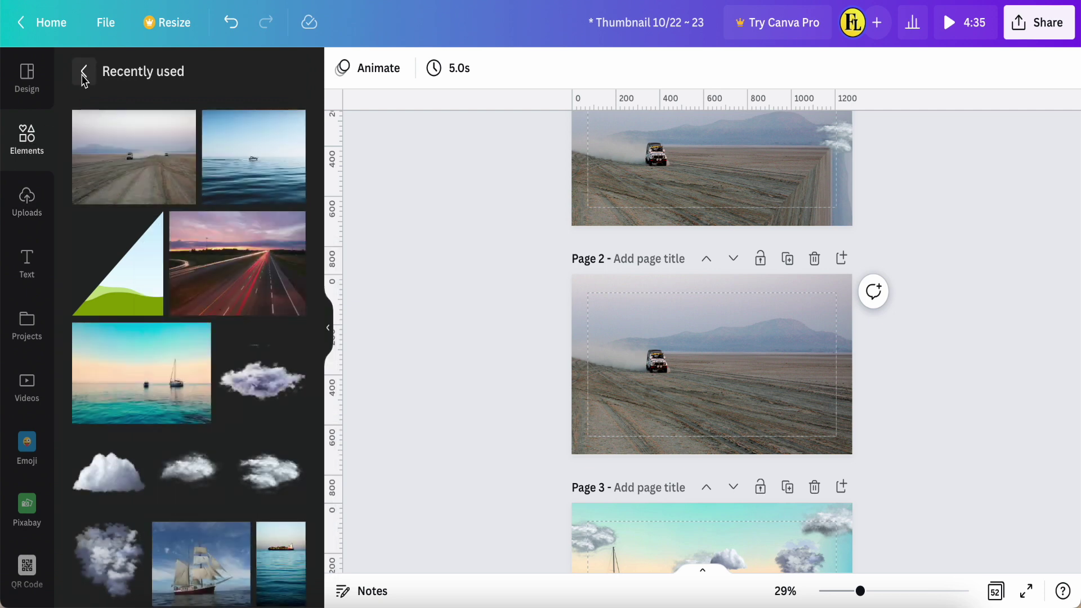
{"action": "left_click", "coordinate": [83, 74]}
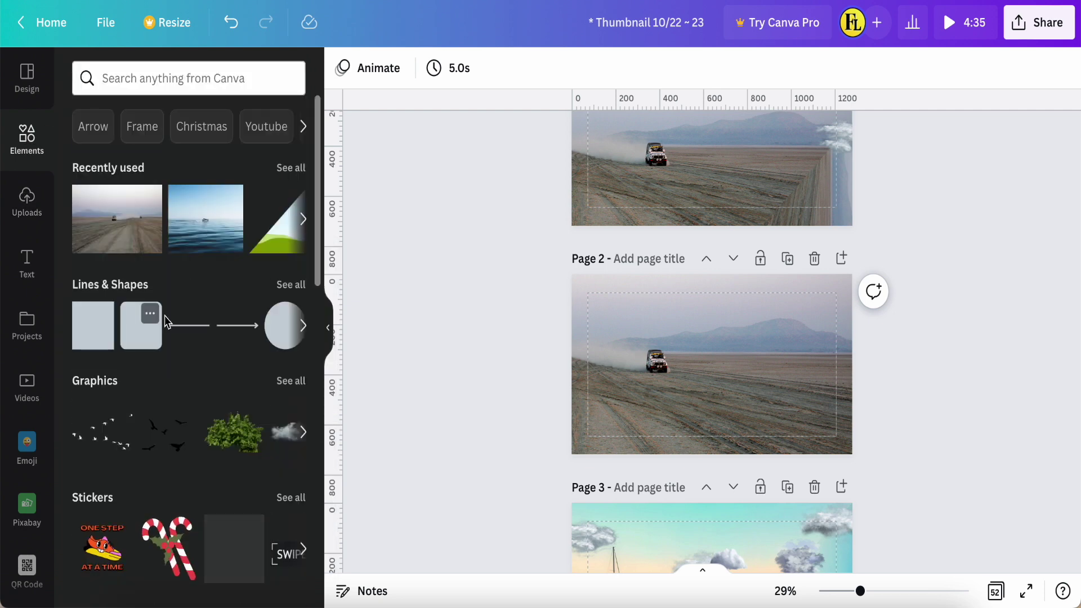
{"action": "scroll", "coordinate": [167, 326], "scroll_direction": "down", "scroll_amount": 1}
{"action": "scroll", "coordinate": [179, 255], "scroll_direction": "down", "scroll_amount": 3}
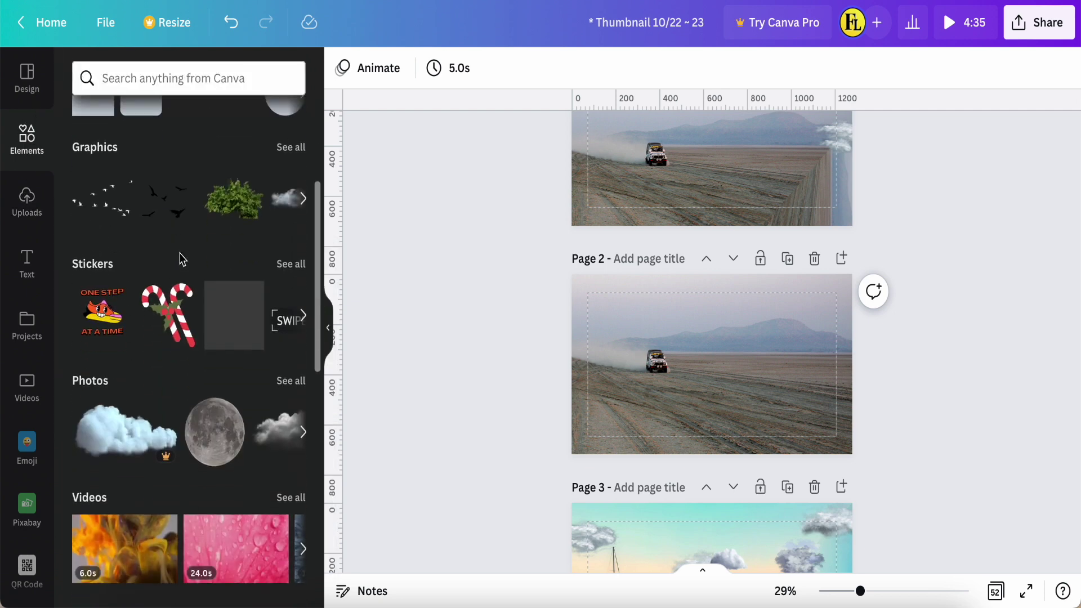
{"action": "scroll", "coordinate": [179, 259], "scroll_direction": "down", "scroll_amount": 4}
{"action": "scroll", "coordinate": [179, 258], "scroll_direction": "down", "scroll_amount": 1}
{"action": "scroll", "coordinate": [181, 256], "scroll_direction": "down", "scroll_amount": 5}
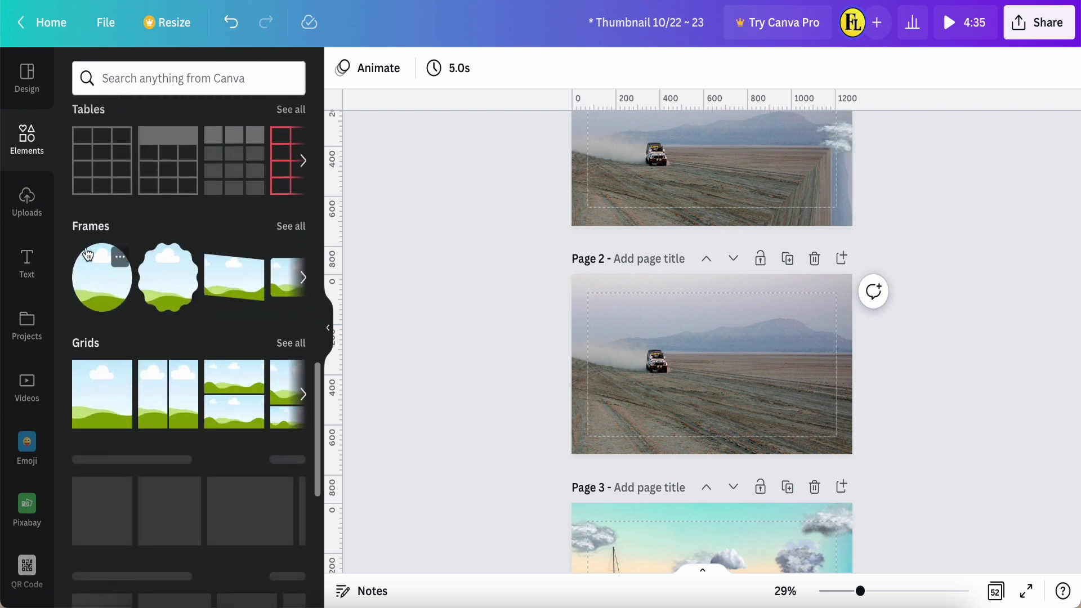
{"action": "left_click", "coordinate": [285, 228]}
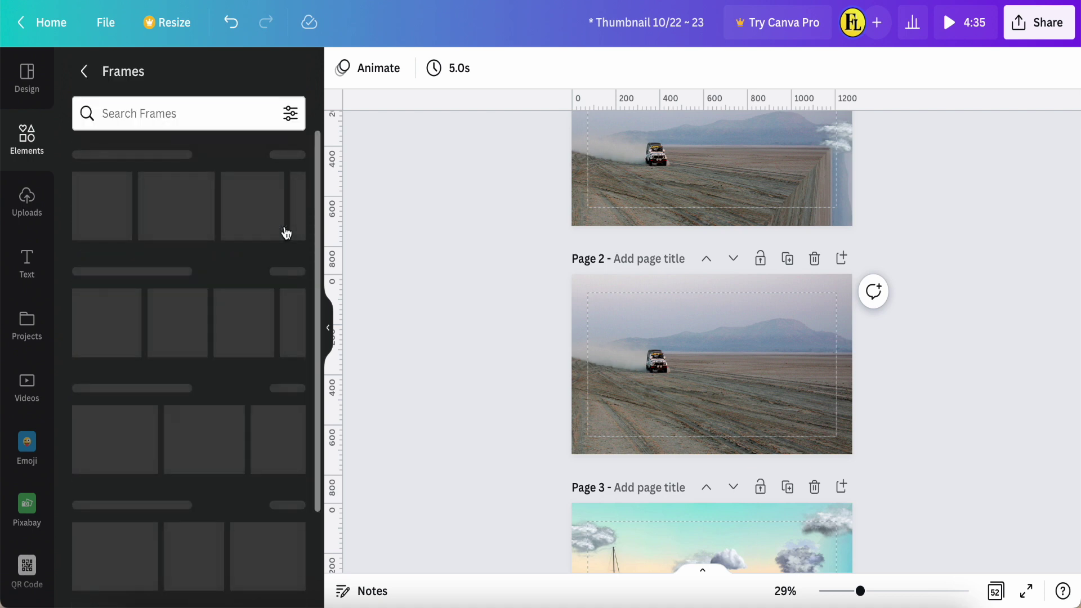
{"action": "scroll", "coordinate": [219, 359], "scroll_direction": "down", "scroll_amount": 3}
{"action": "scroll", "coordinate": [219, 359], "scroll_direction": "down", "scroll_amount": 2}
{"action": "scroll", "coordinate": [219, 358], "scroll_direction": "down", "scroll_amount": 1}
{"action": "scroll", "coordinate": [219, 359], "scroll_direction": "down", "scroll_amount": 2}
{"action": "scroll", "coordinate": [219, 359], "scroll_direction": "down", "scroll_amount": 1}
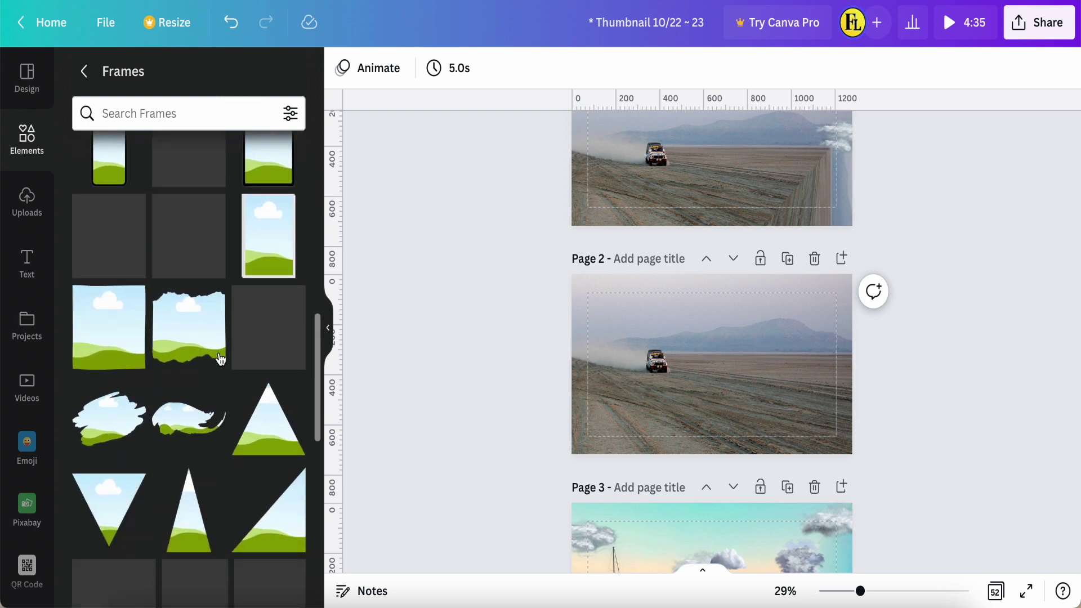
{"action": "scroll", "coordinate": [218, 359], "scroll_direction": "down", "scroll_amount": 2}
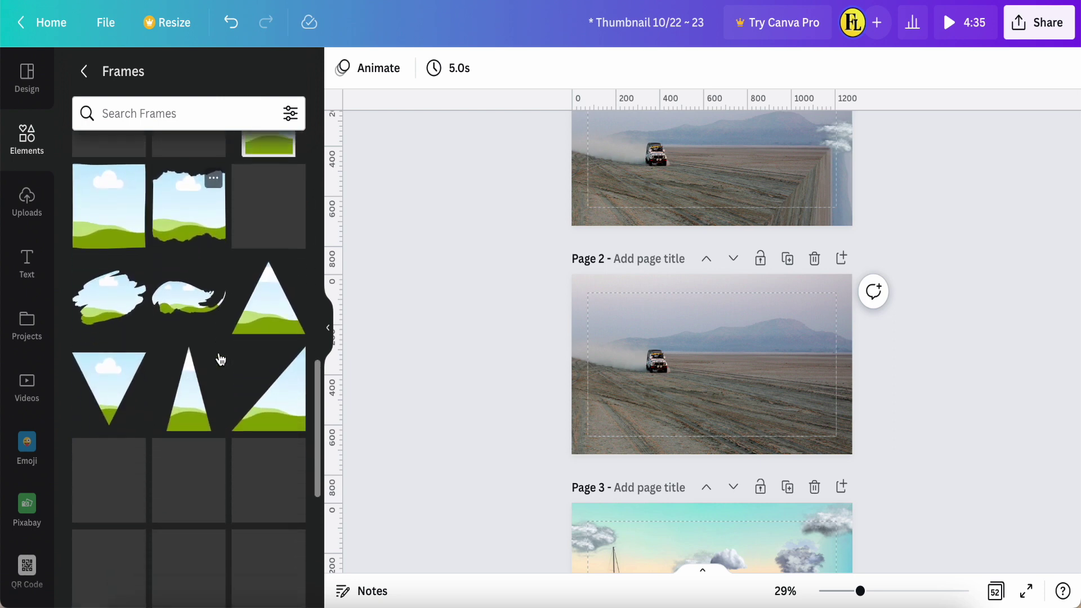
Add a right-triangle frame at Page 2's bottom-right corner, enlarged to span the page height
{"action": "left_click", "coordinate": [288, 398]}
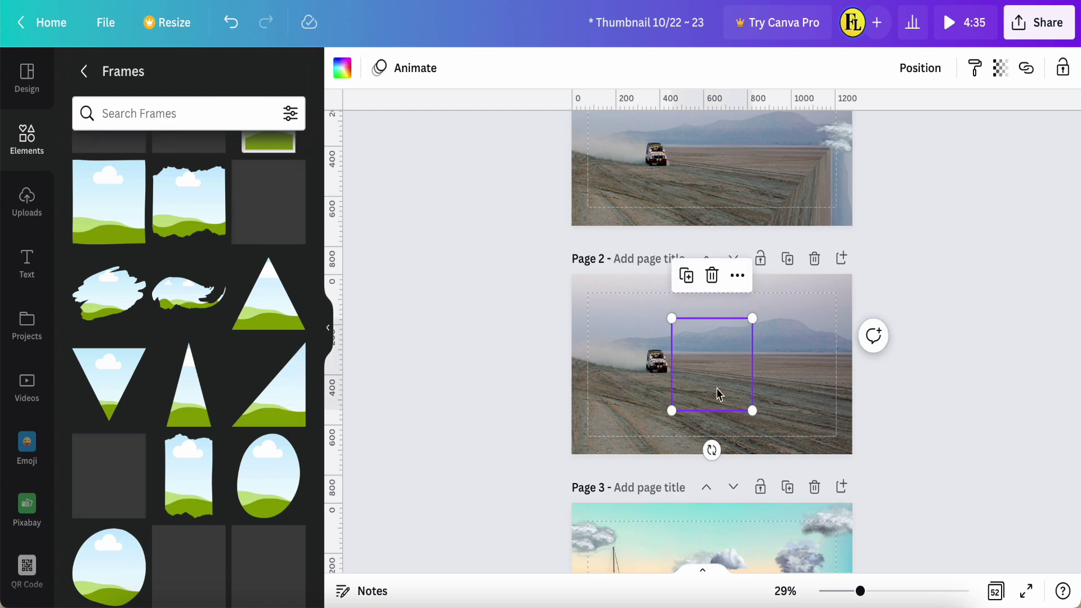
{"action": "left_click_drag", "start_coordinate": [725, 381], "coordinate": [826, 418]}
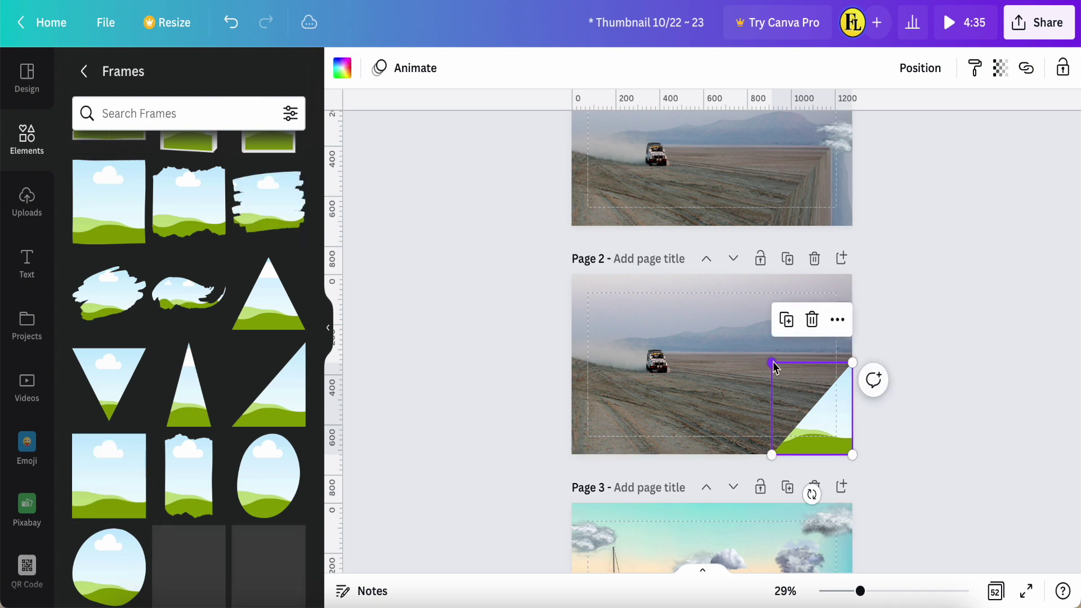
{"action": "left_click_drag", "start_coordinate": [772, 364], "coordinate": [701, 279]}
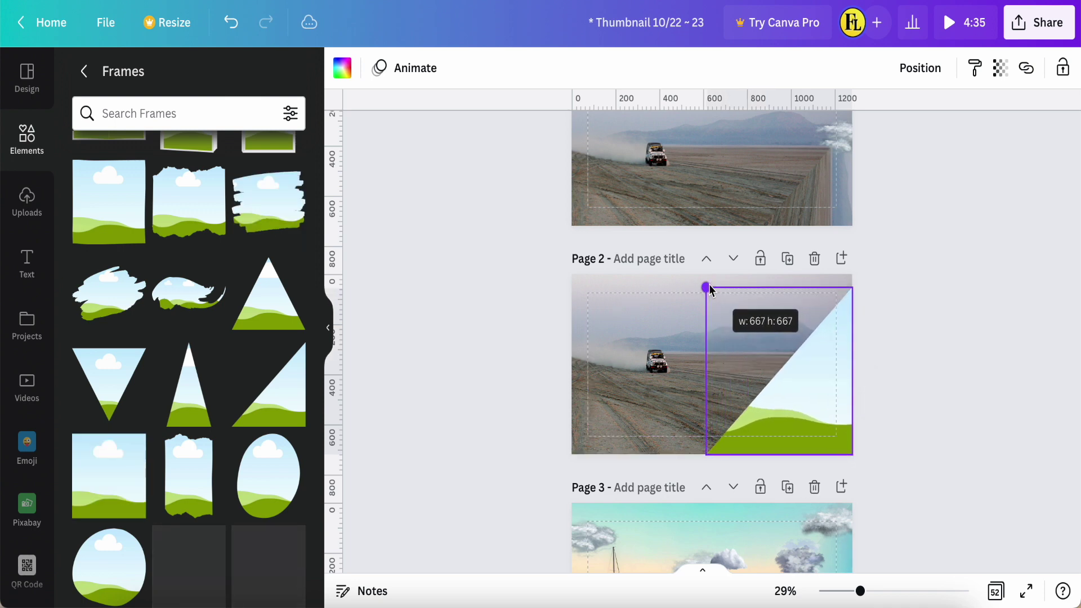
{"action": "left_click_drag", "start_coordinate": [701, 280], "coordinate": [694, 274]}
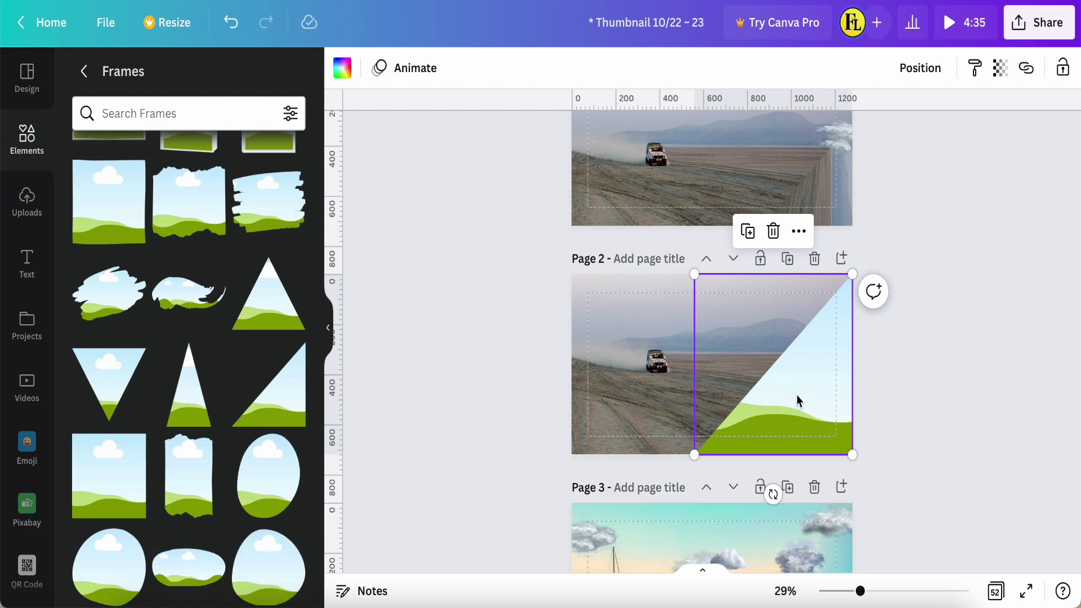
Drag a second copy of the road photo from Recently used onto Page 2
{"action": "left_click", "coordinate": [602, 372]}
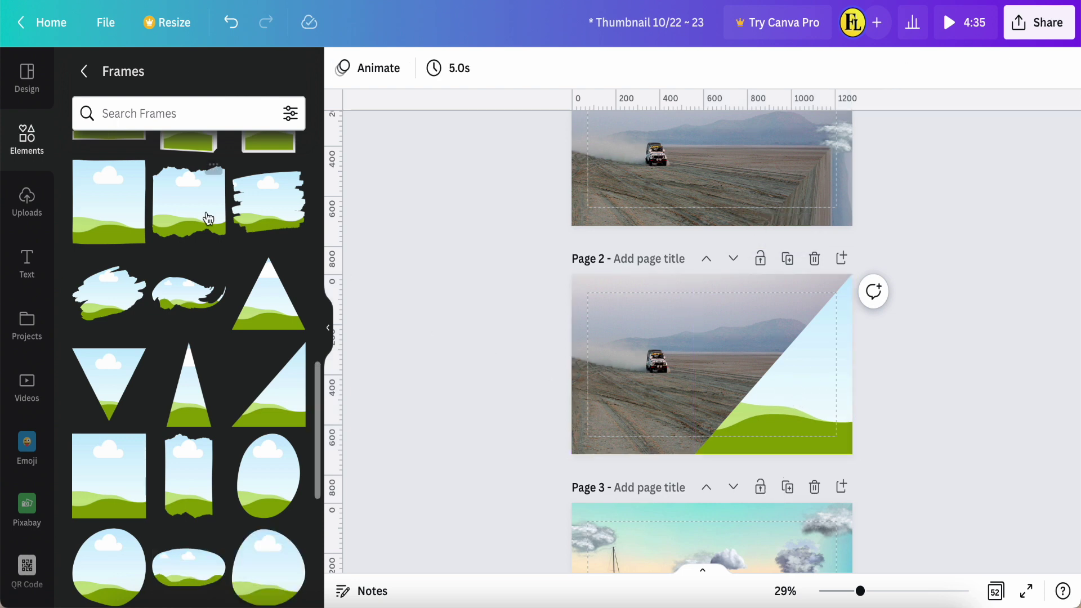
{"action": "left_click", "coordinate": [84, 71]}
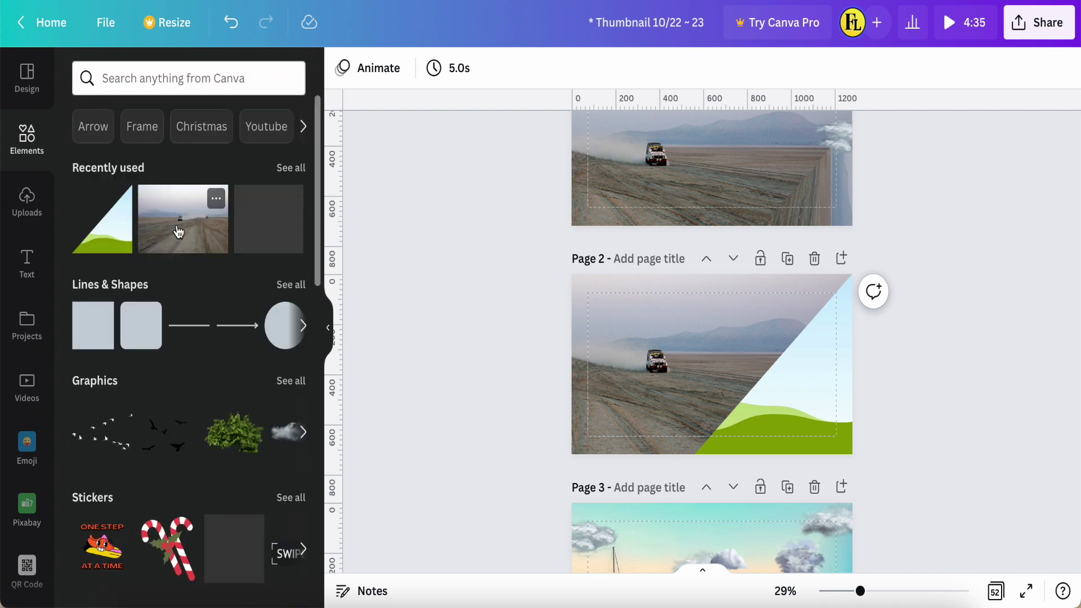
{"action": "left_click_drag", "start_coordinate": [164, 207], "coordinate": [645, 386]}
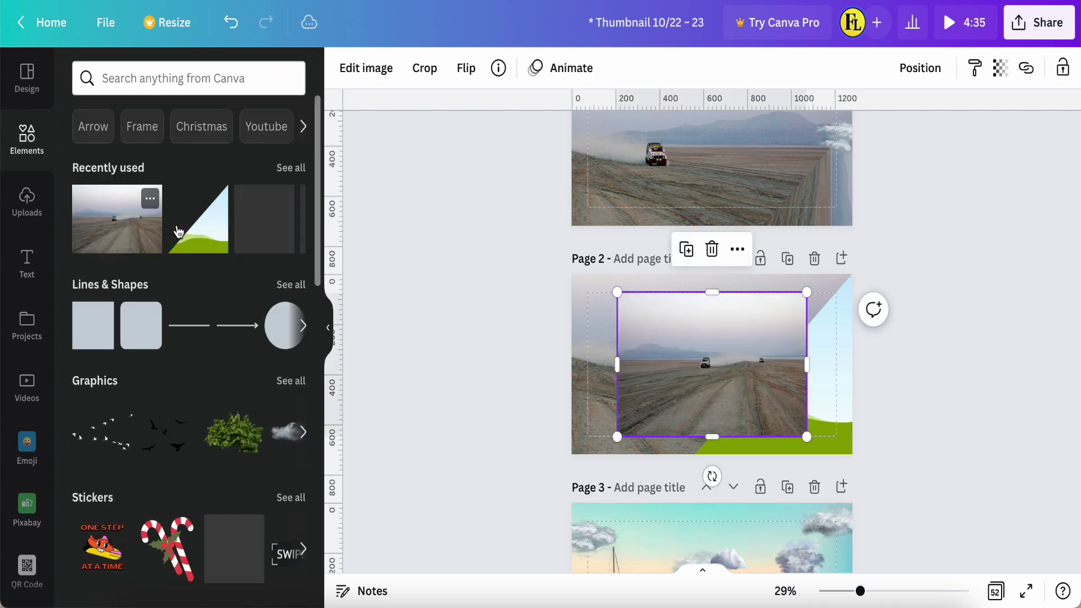
Flip the second road photo horizontally, rotate it to 90°, and drop it into the triangle frame
{"action": "left_click", "coordinate": [467, 70]}
{"action": "left_click", "coordinate": [502, 114]}
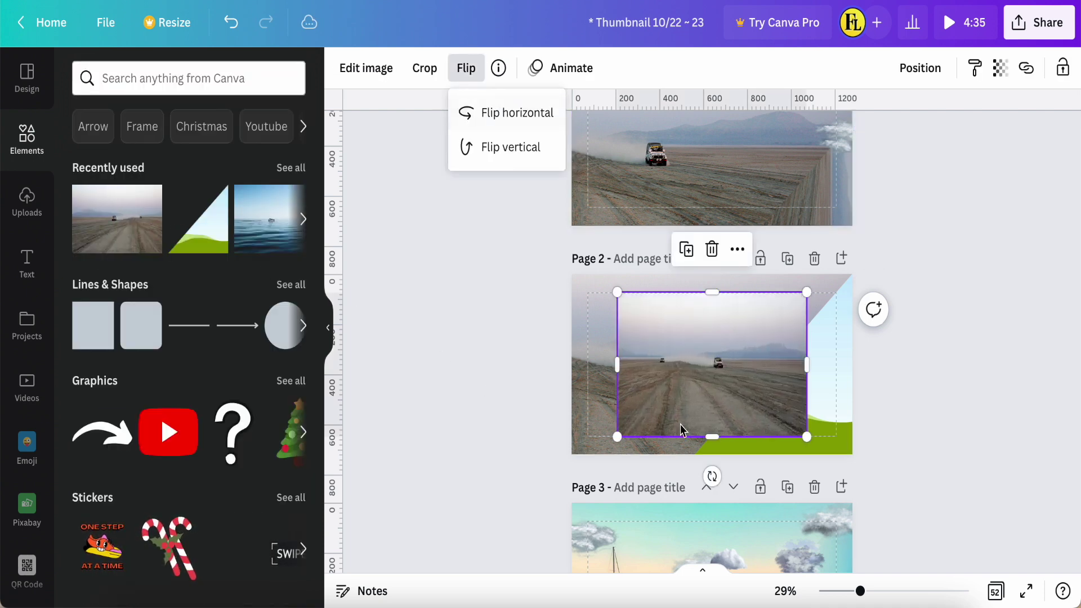
{"action": "left_click", "coordinate": [693, 384]}
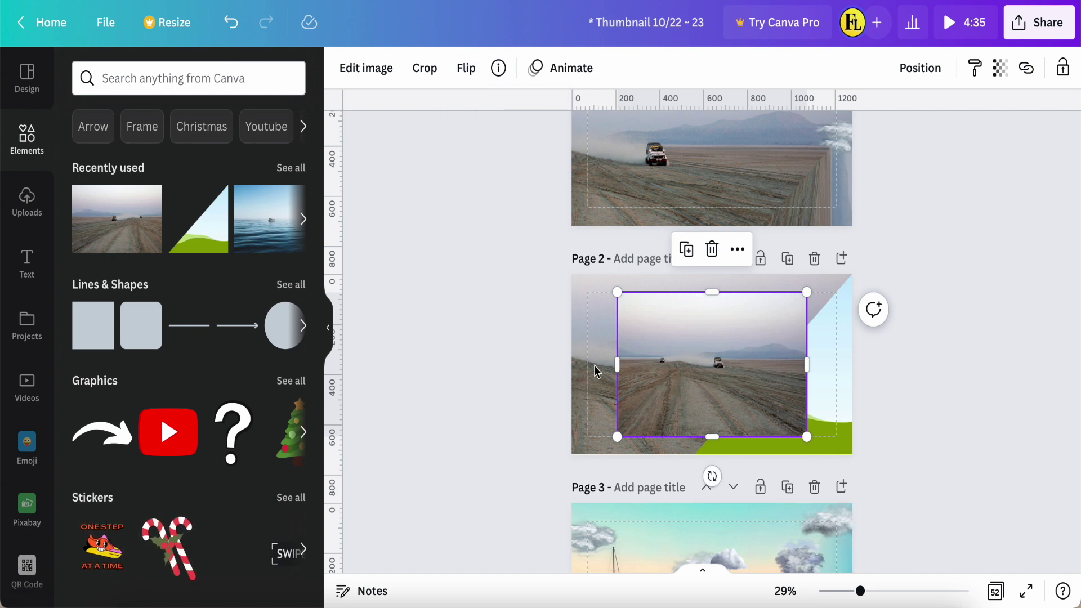
{"action": "left_click_drag", "start_coordinate": [713, 479], "coordinate": [623, 376]}
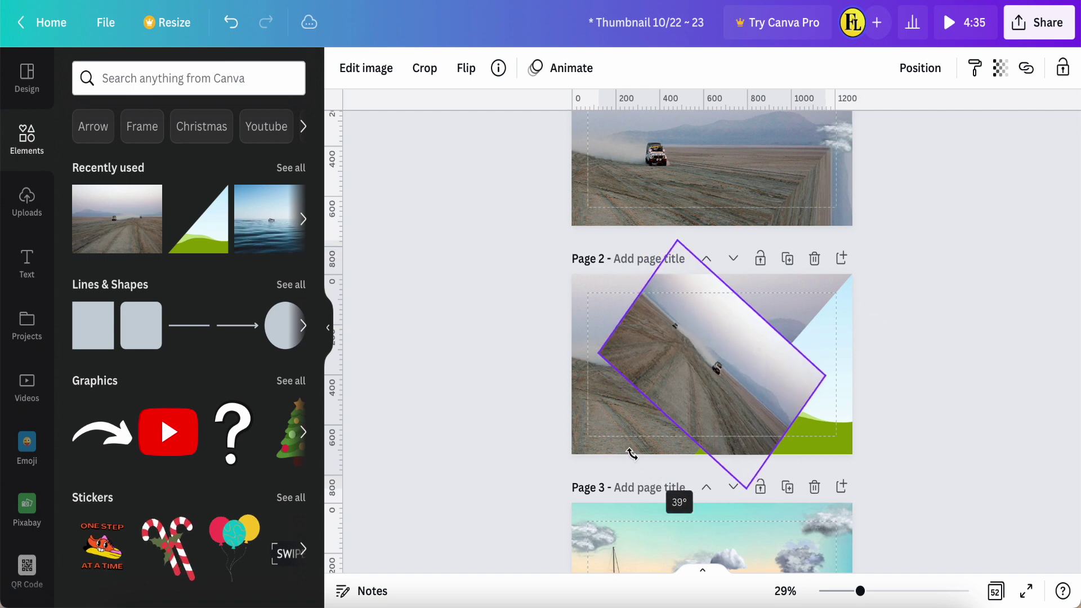
{"action": "mouse_move", "coordinate": [623, 376]}
{"action": "left_mouse_down"}
{"action": "mouse_move", "coordinate": [623, 365]}
{"action": "mouse_move", "coordinate": [625, 374]}
{"action": "left_mouse_up"}
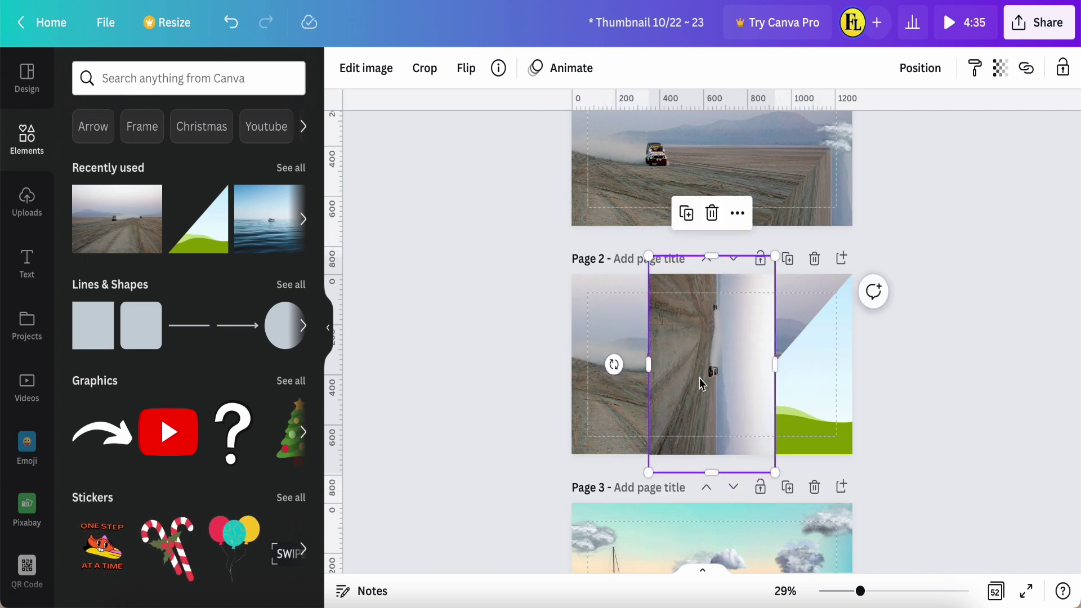
{"action": "scroll", "coordinate": [699, 378], "scroll_direction": "up", "scroll_amount": 5}
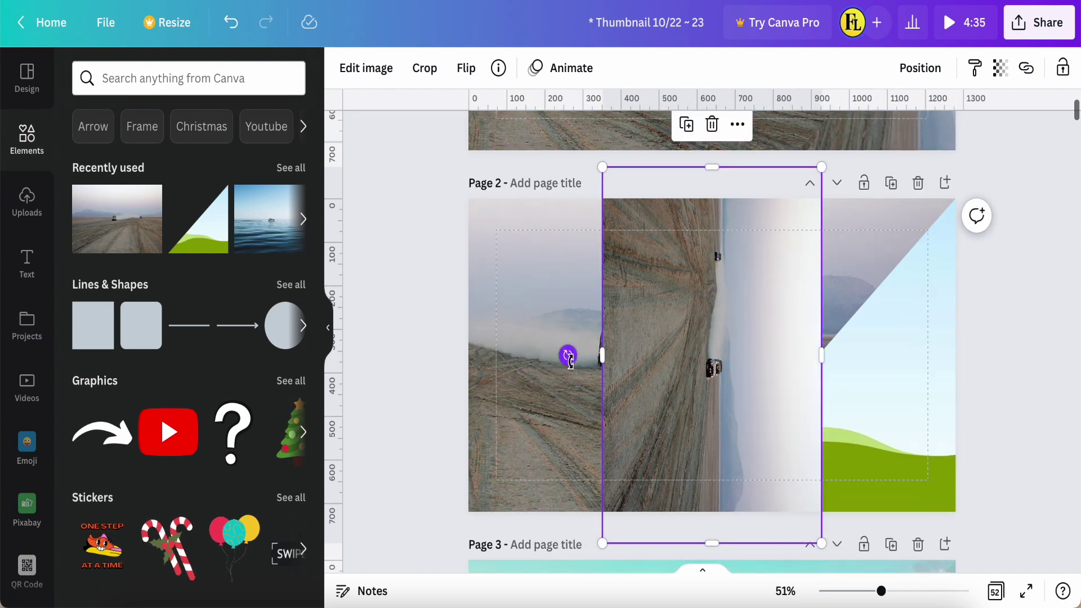
{"action": "left_click_drag", "start_coordinate": [567, 356], "coordinate": [592, 376]}
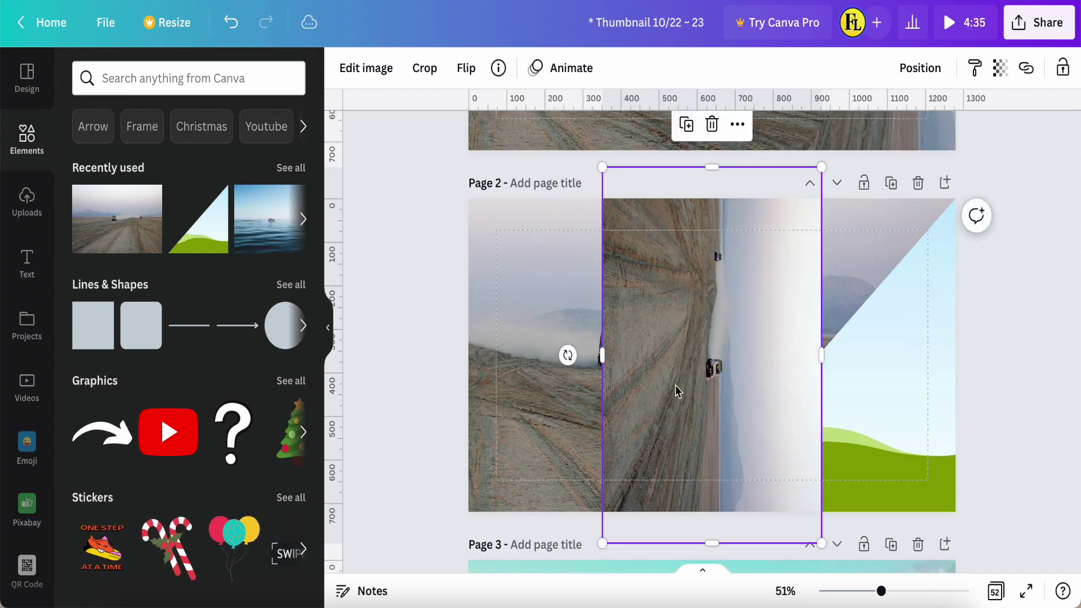
{"action": "left_click_drag", "start_coordinate": [680, 389], "coordinate": [802, 411]}
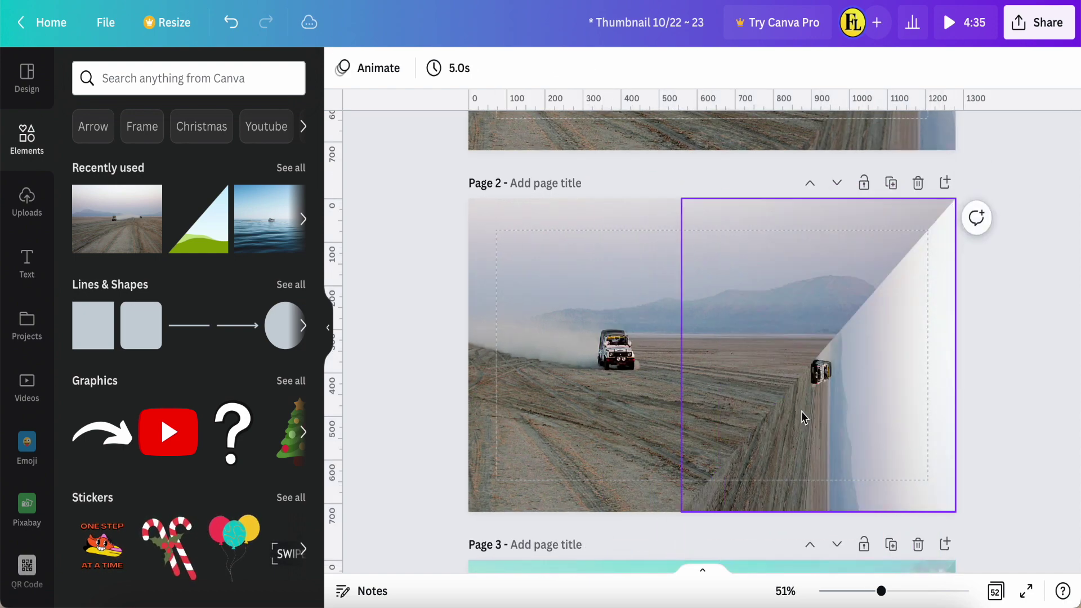
Enlarge the photo inside the triangle frame and shift it up and right, then apply
{"action": "double_click", "coordinate": [865, 416]}
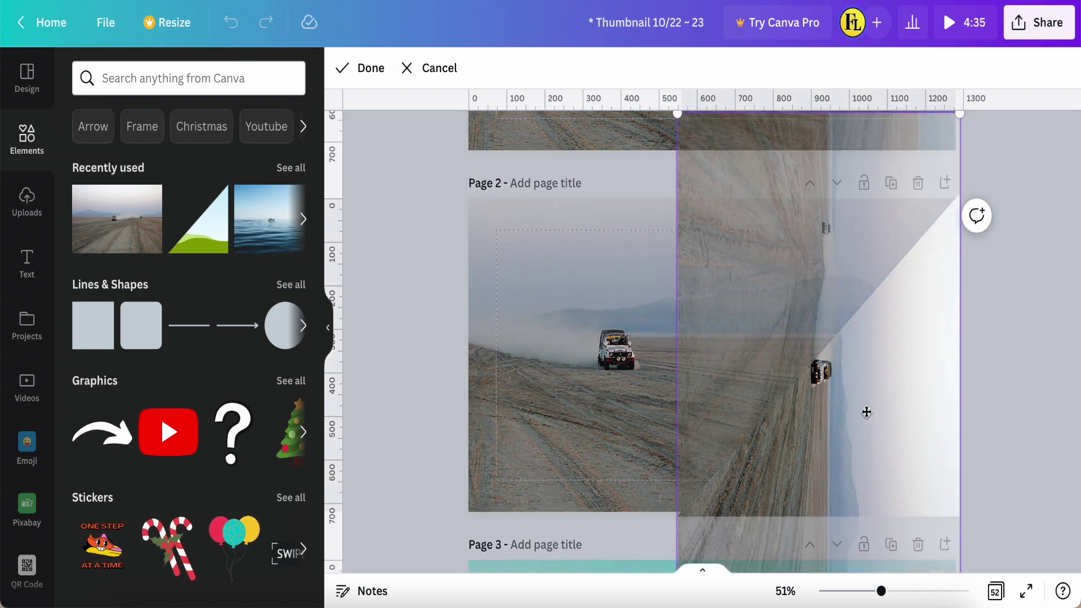
{"action": "scroll", "coordinate": [865, 412], "scroll_direction": "down", "scroll_amount": 3}
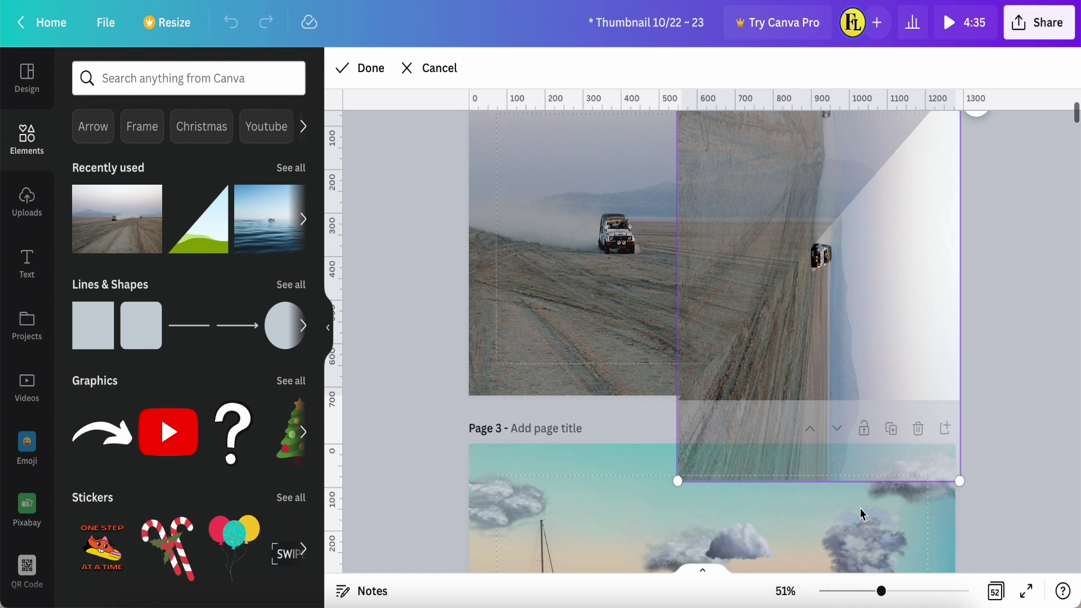
{"action": "scroll", "coordinate": [861, 514], "scroll_direction": "down", "scroll_amount": 2}
{"action": "scroll", "coordinate": [860, 514], "scroll_direction": "down", "scroll_amount": 1}
{"action": "scroll", "coordinate": [861, 514], "scroll_direction": "down", "scroll_amount": 1}
{"action": "scroll", "coordinate": [861, 514], "scroll_direction": "down", "scroll_amount": 1}
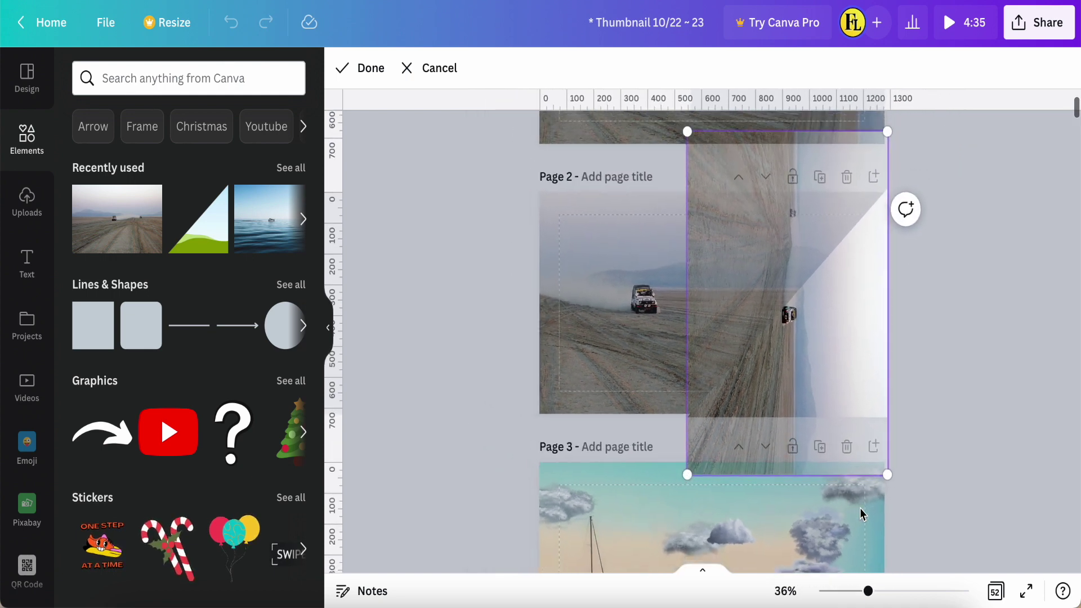
{"action": "scroll", "coordinate": [861, 514], "scroll_direction": "down", "scroll_amount": 1}
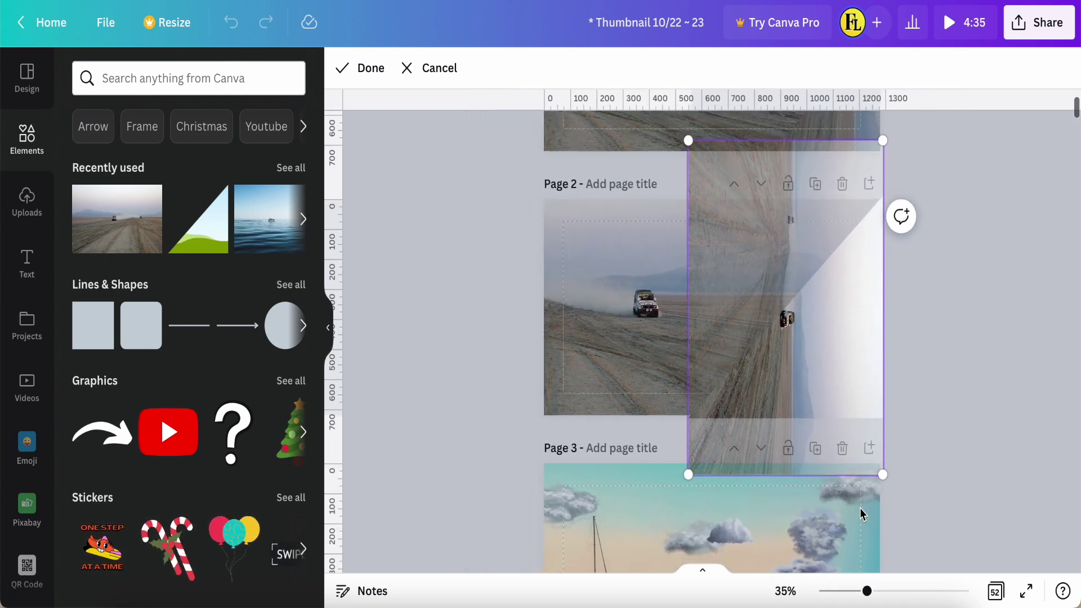
{"action": "scroll", "coordinate": [729, 459], "scroll_direction": "down", "scroll_amount": 1}
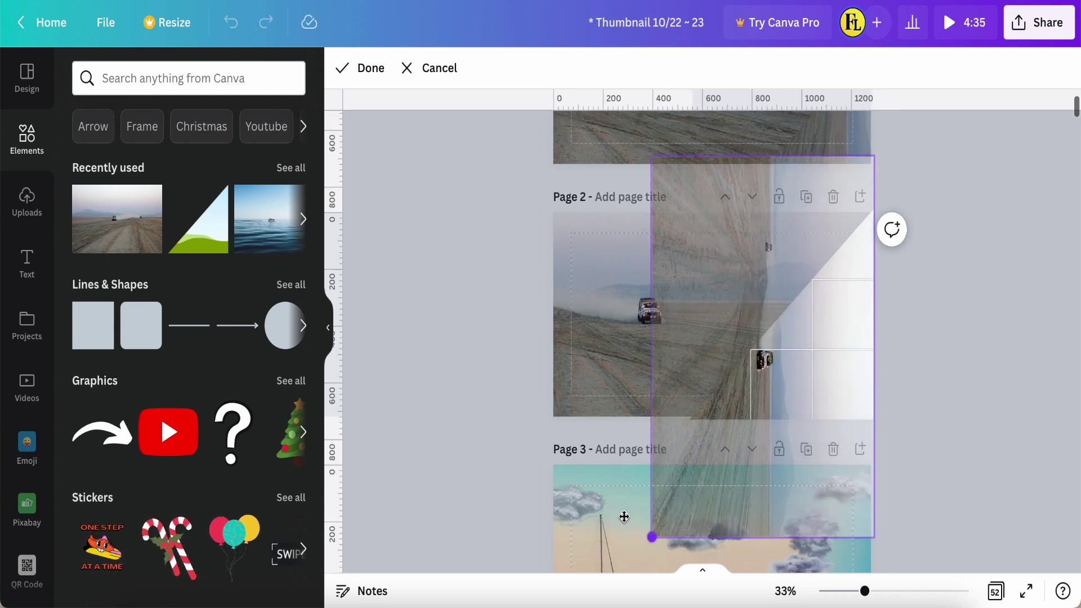
{"action": "mouse_move", "coordinate": [689, 472]}
{"action": "left_mouse_down"}
{"action": "mouse_move", "coordinate": [579, 540]}
{"action": "mouse_move", "coordinate": [647, 442]}
{"action": "left_mouse_up"}
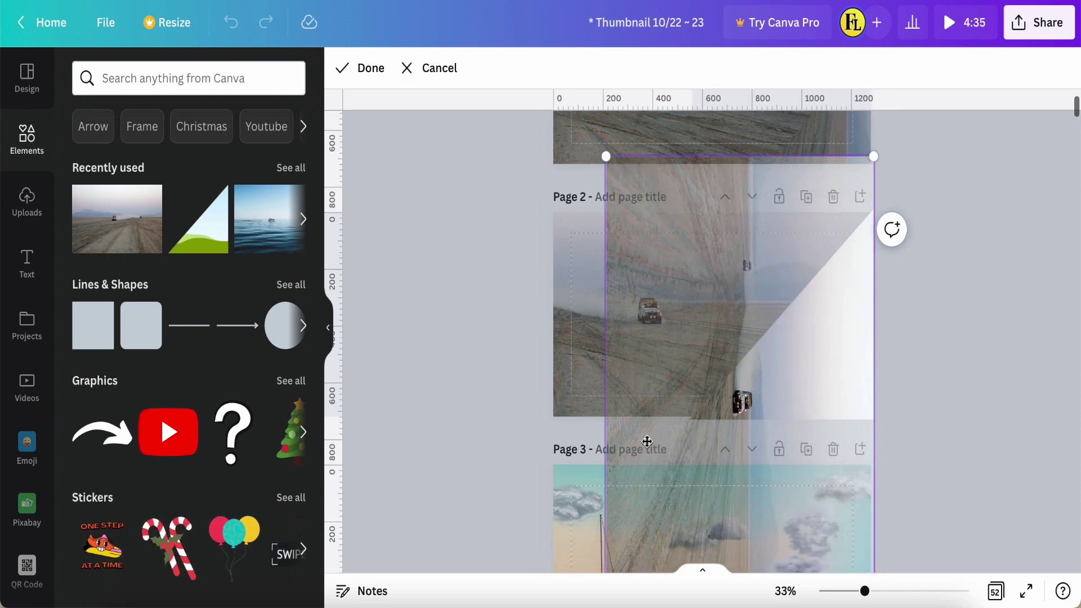
{"action": "mouse_move", "coordinate": [750, 451]}
{"action": "left_mouse_down"}
{"action": "mouse_move", "coordinate": [816, 262]}
{"action": "mouse_move", "coordinate": [819, 271]}
{"action": "left_mouse_up"}
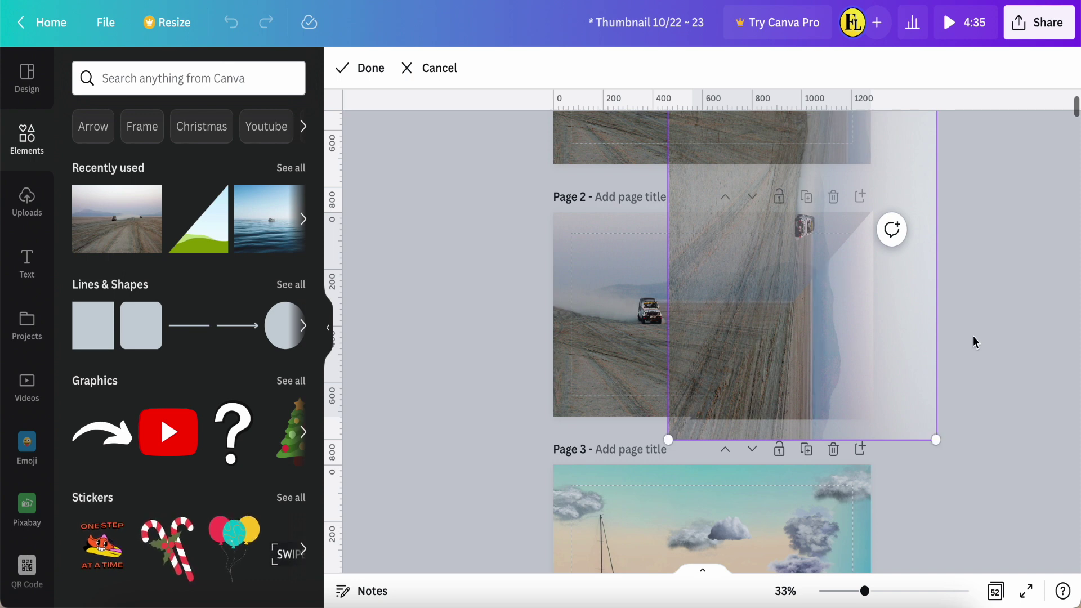
{"action": "key", "text": "Return"}
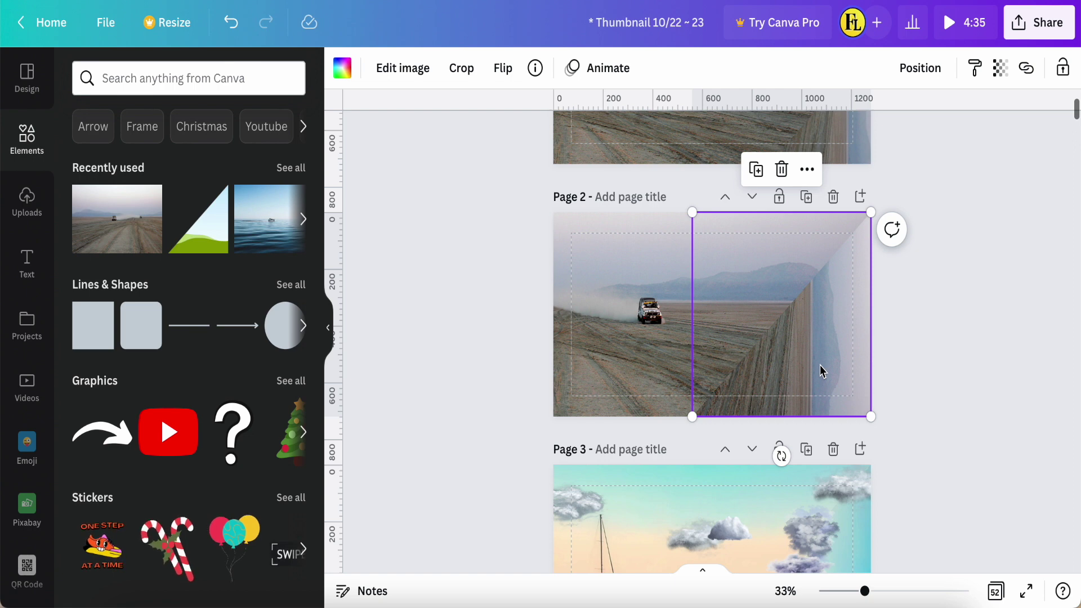
Move the framed photo past Page 2's bottom-right edge and nudge the folded overlay right
{"action": "left_click_drag", "start_coordinate": [820, 366], "coordinate": [836, 384]}
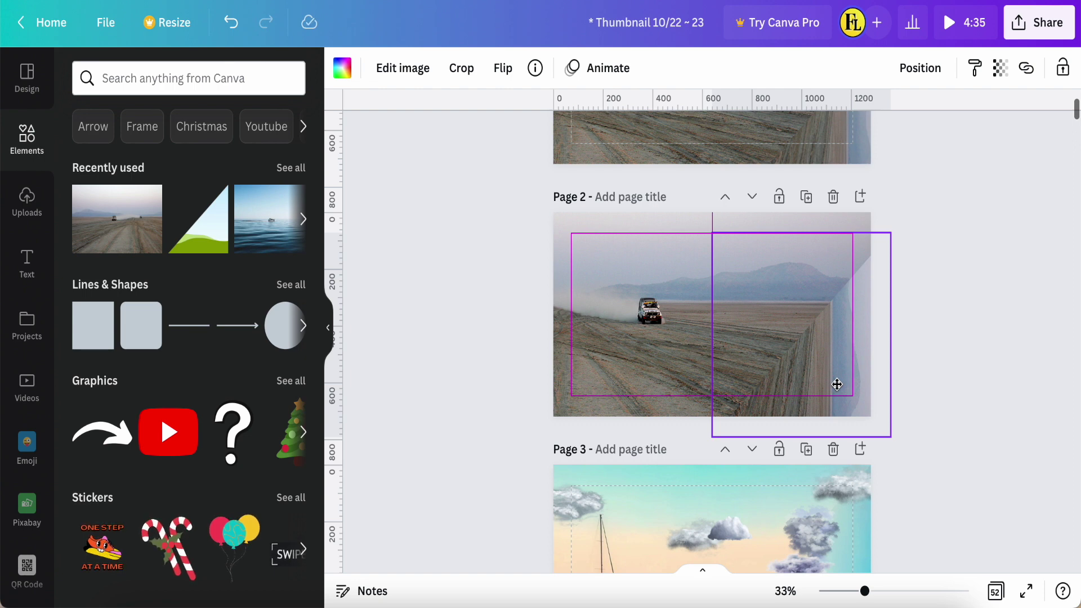
{"action": "left_click_drag", "start_coordinate": [836, 384], "coordinate": [836, 386]}
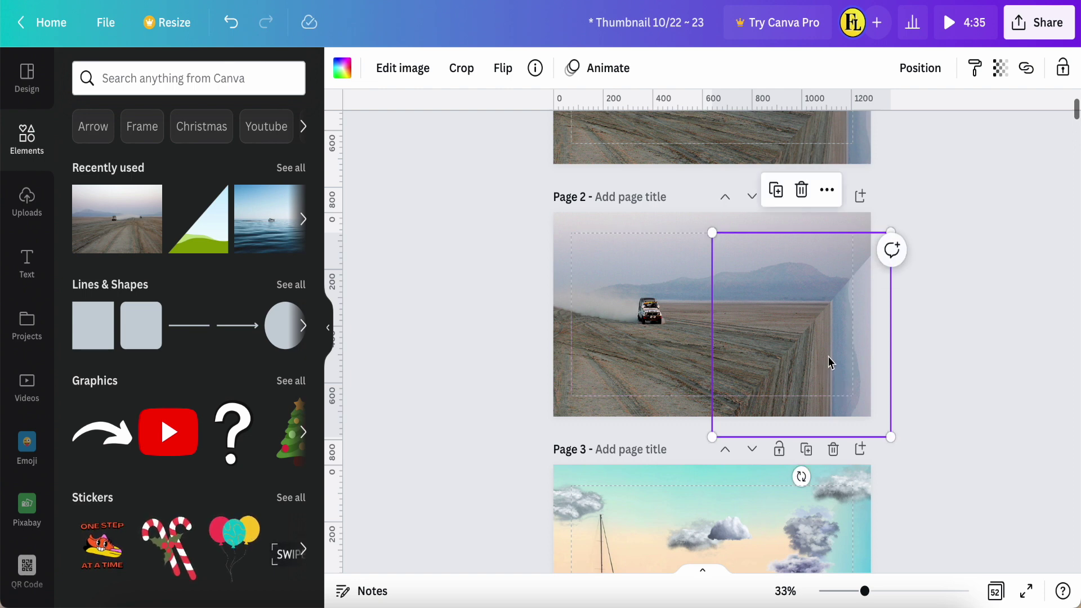
{"action": "left_click", "coordinate": [945, 338]}
{"action": "scroll", "coordinate": [945, 339], "scroll_direction": "up", "scroll_amount": 2}
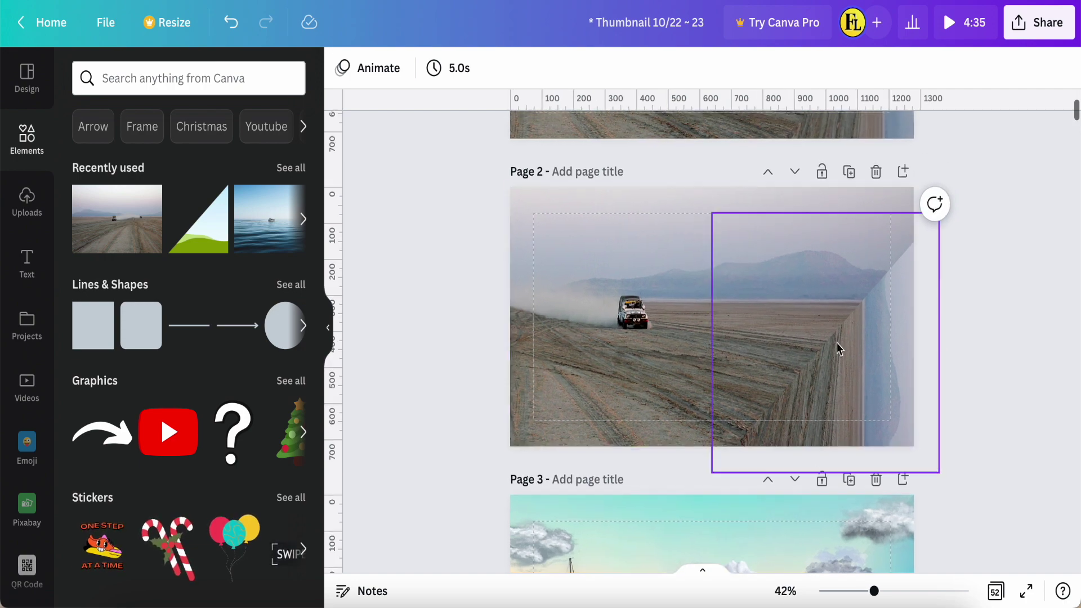
{"action": "scroll", "coordinate": [866, 309], "scroll_direction": "up", "scroll_amount": 2}
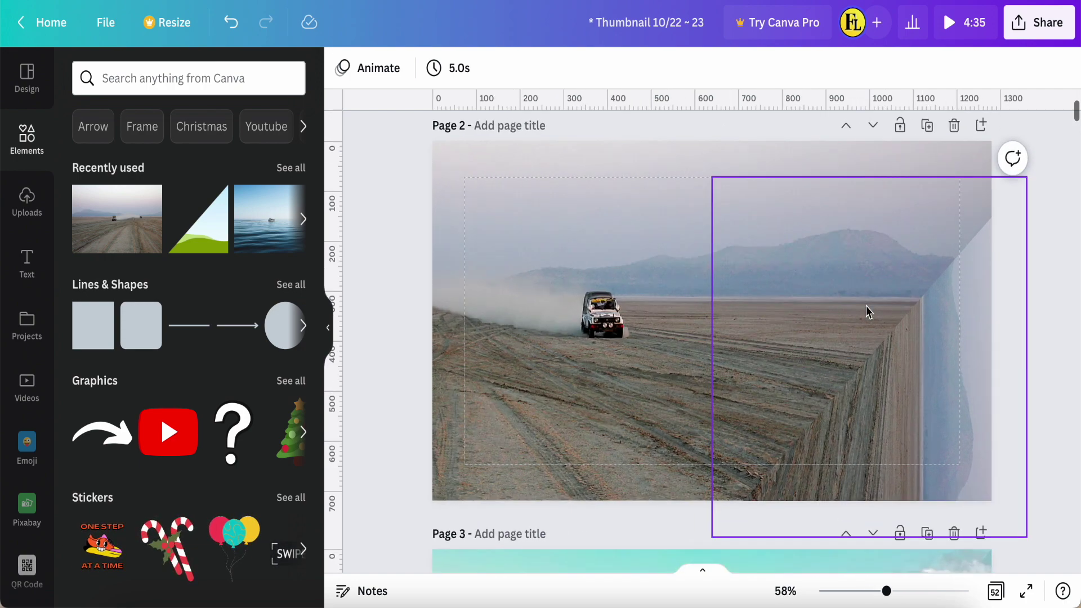
{"action": "scroll", "coordinate": [866, 309], "scroll_direction": "up", "scroll_amount": 1}
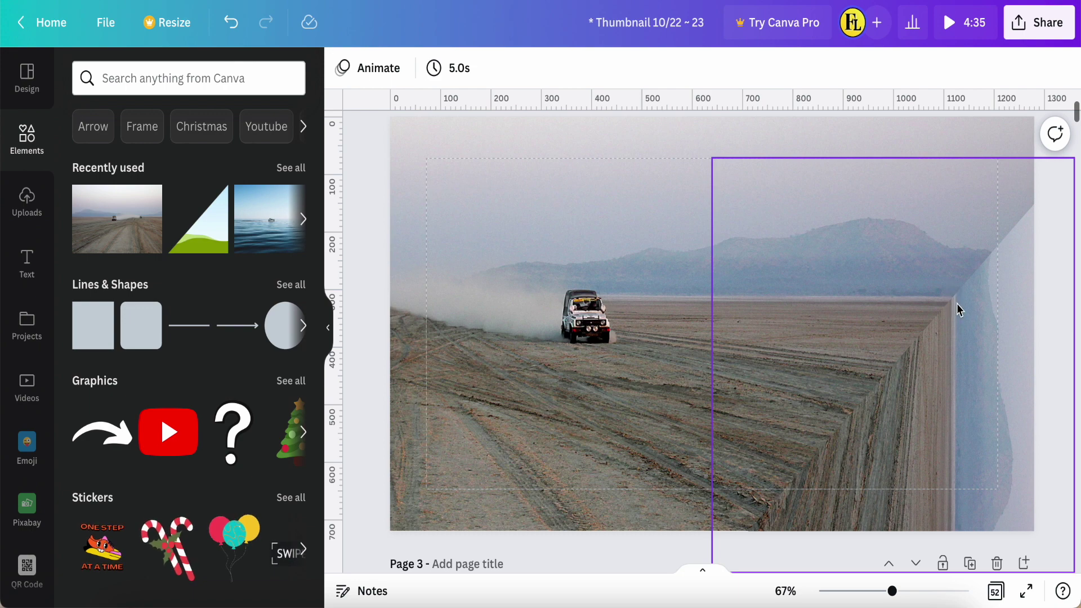
{"action": "left_click_drag", "start_coordinate": [961, 385], "coordinate": [976, 384]}
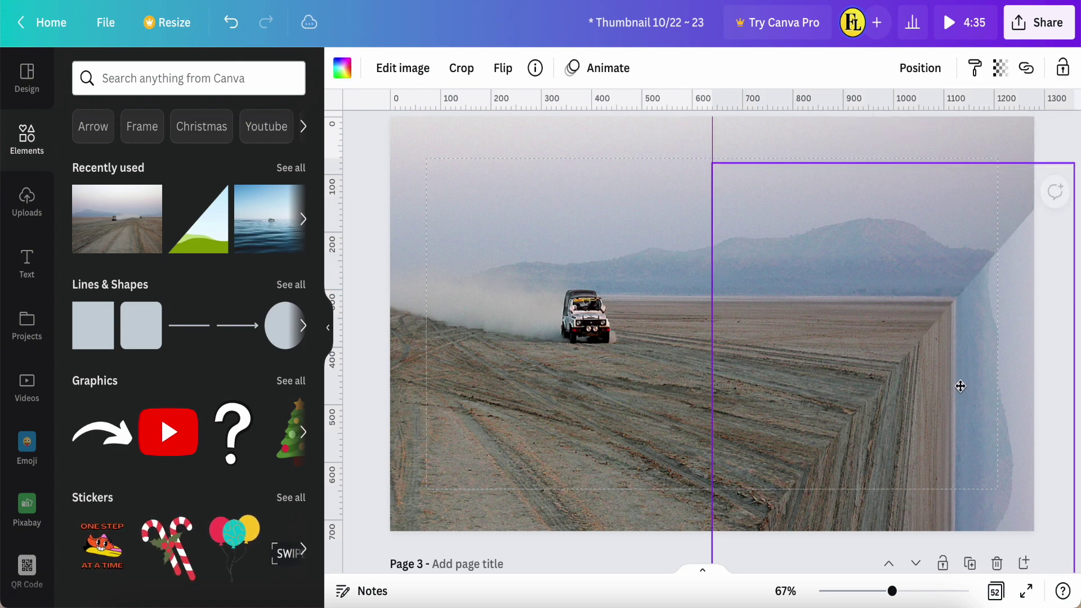
{"action": "scroll", "coordinate": [976, 384], "scroll_direction": "down", "scroll_amount": 2}
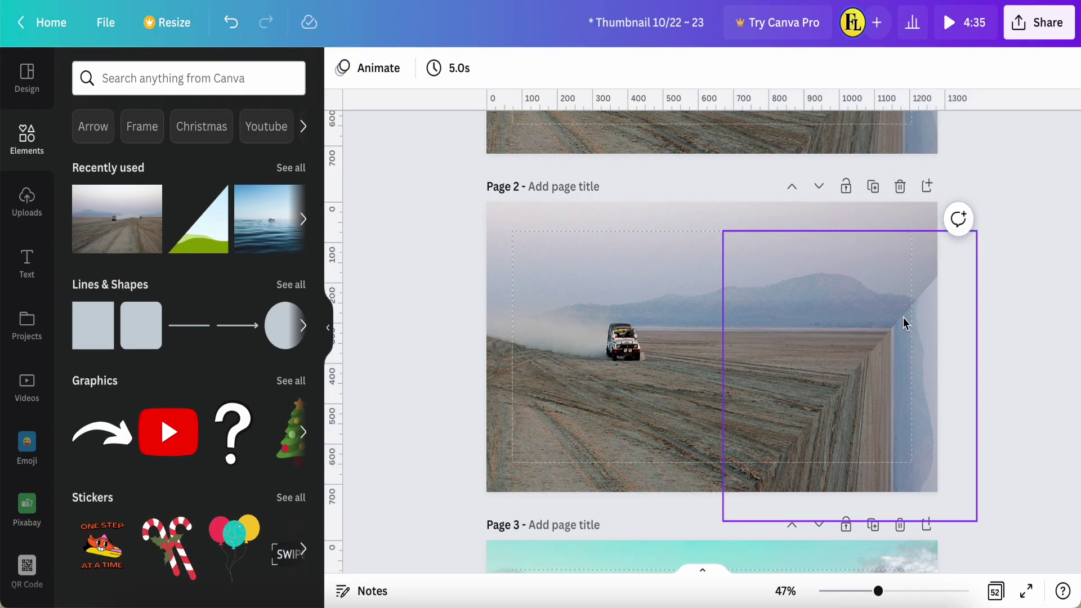
{"action": "scroll", "coordinate": [841, 379], "scroll_direction": "up", "scroll_amount": 2}
Shrink the folded-edge overlay from its corner handle in crop mode and apply
{"action": "left_click", "coordinate": [904, 465]}
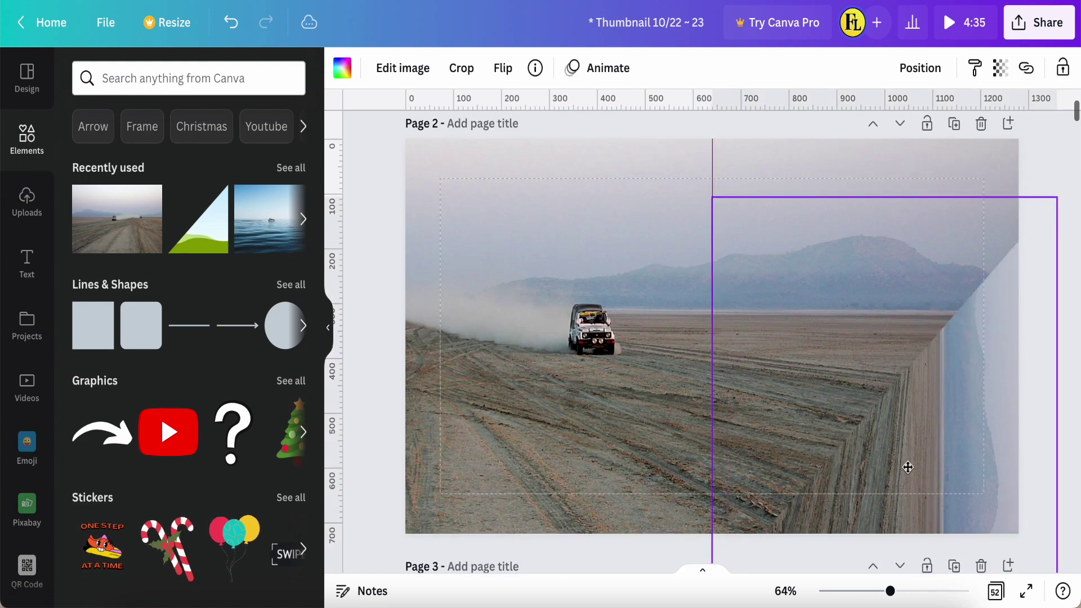
{"action": "double_click", "coordinate": [952, 369]}
{"action": "scroll", "coordinate": [1015, 535], "scroll_direction": "down", "scroll_amount": 2}
{"action": "left_click_drag", "start_coordinate": [1046, 557], "coordinate": [963, 540]}
{"action": "key", "text": "Return"}
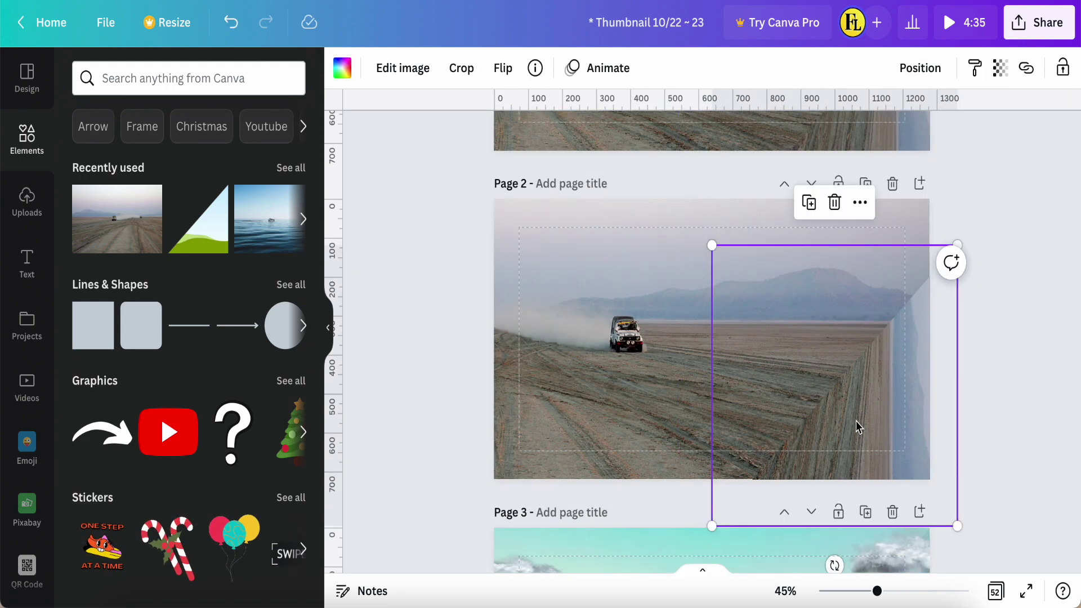
{"action": "double_click", "coordinate": [863, 434]}
Shift the desert background photo so the car sits further right
{"action": "left_click", "coordinate": [1002, 374]}
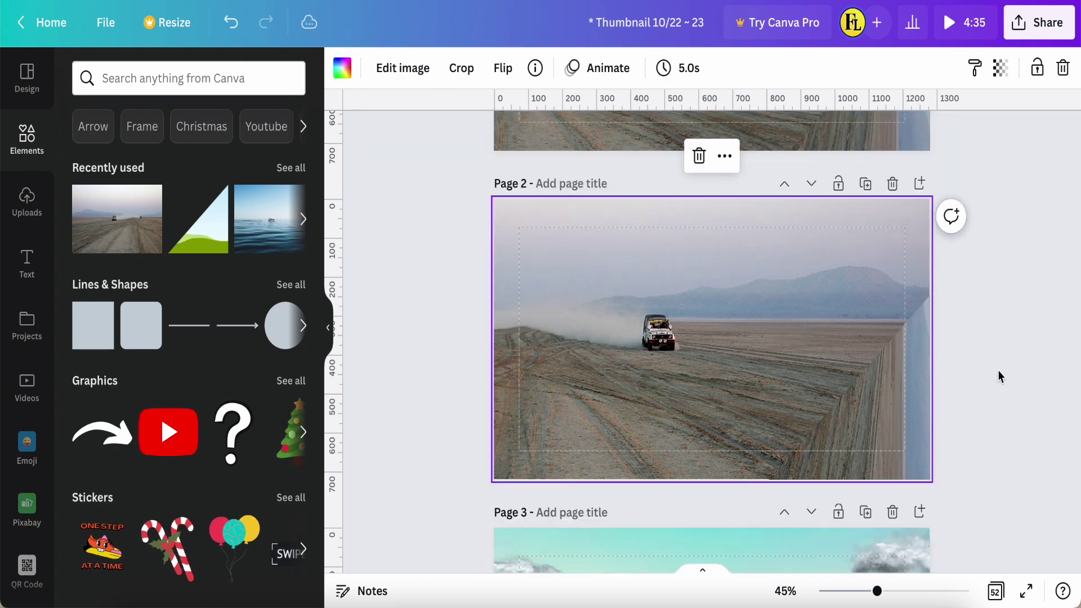
{"action": "double_click", "coordinate": [613, 402]}
{"action": "key", "text": "Return"}
{"action": "scroll", "coordinate": [884, 365], "scroll_direction": "up", "scroll_amount": 3}
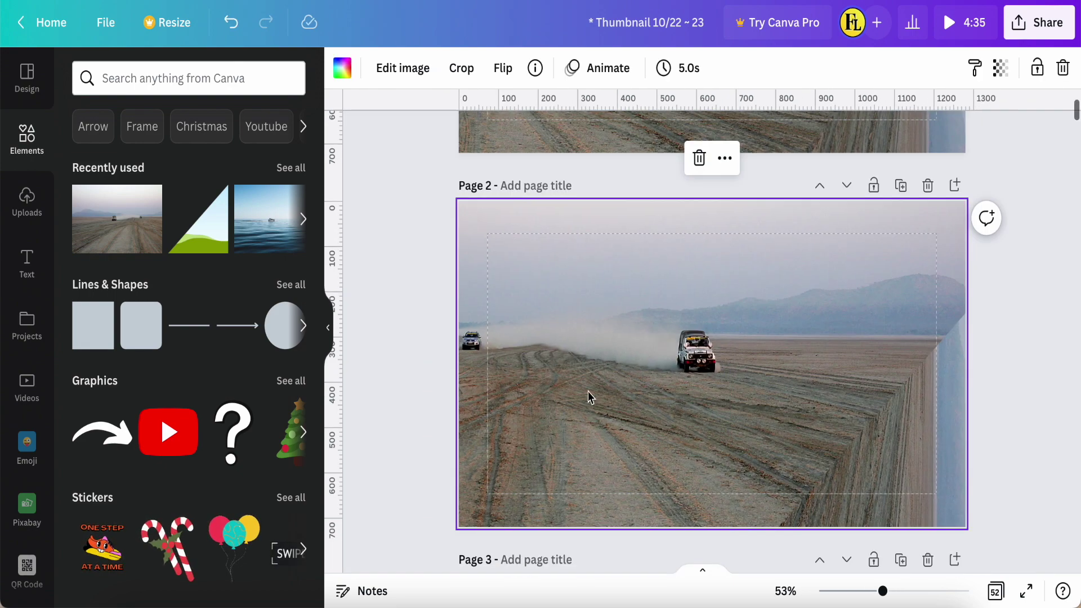
{"action": "double_click", "coordinate": [588, 397]}
{"action": "left_click_drag", "start_coordinate": [895, 391], "coordinate": [934, 422]}
Reposition the photo inside the folded-edge overlay's frame and lock the overlay in place
{"action": "double_click", "coordinate": [911, 415]}
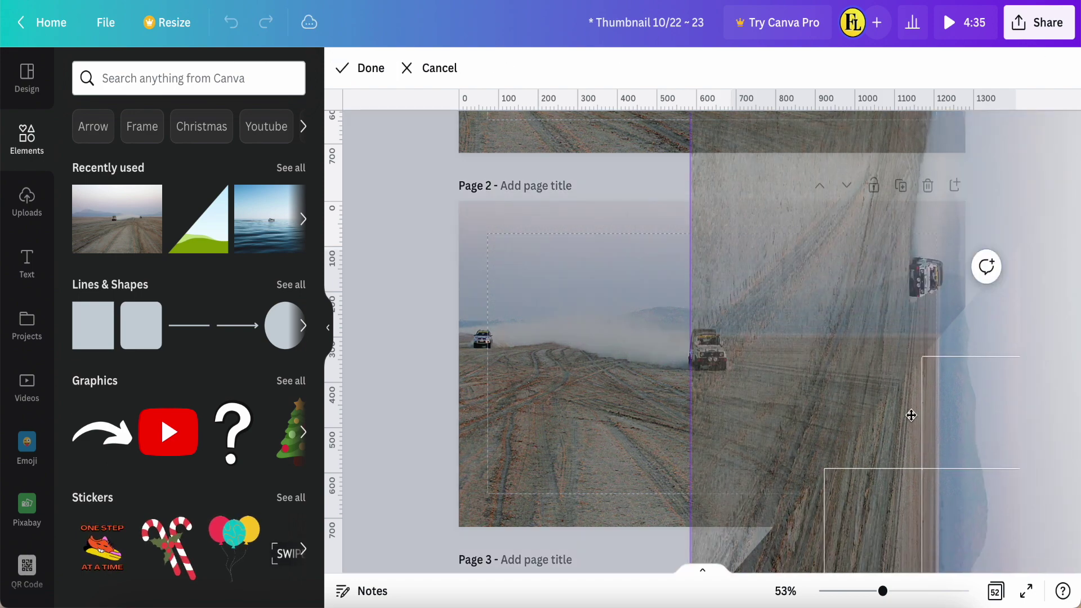
{"action": "left_click_drag", "start_coordinate": [912, 415], "coordinate": [999, 369]}
{"action": "left_click", "coordinate": [892, 465]}
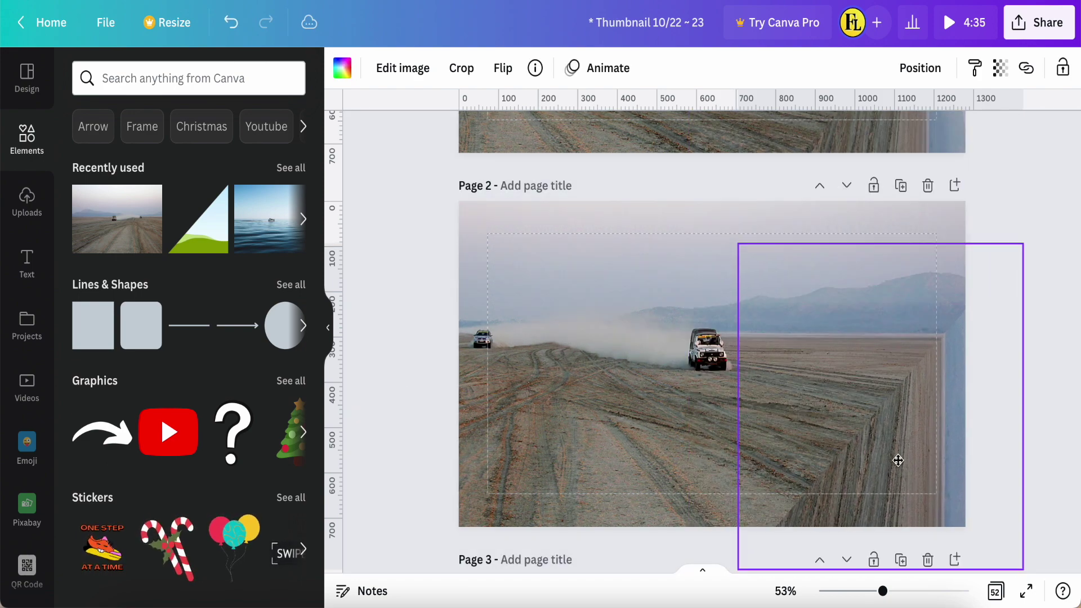
{"action": "left_click", "coordinate": [410, 422]}
{"action": "left_click", "coordinate": [1063, 67]}
{"action": "left_click", "coordinate": [933, 436]}
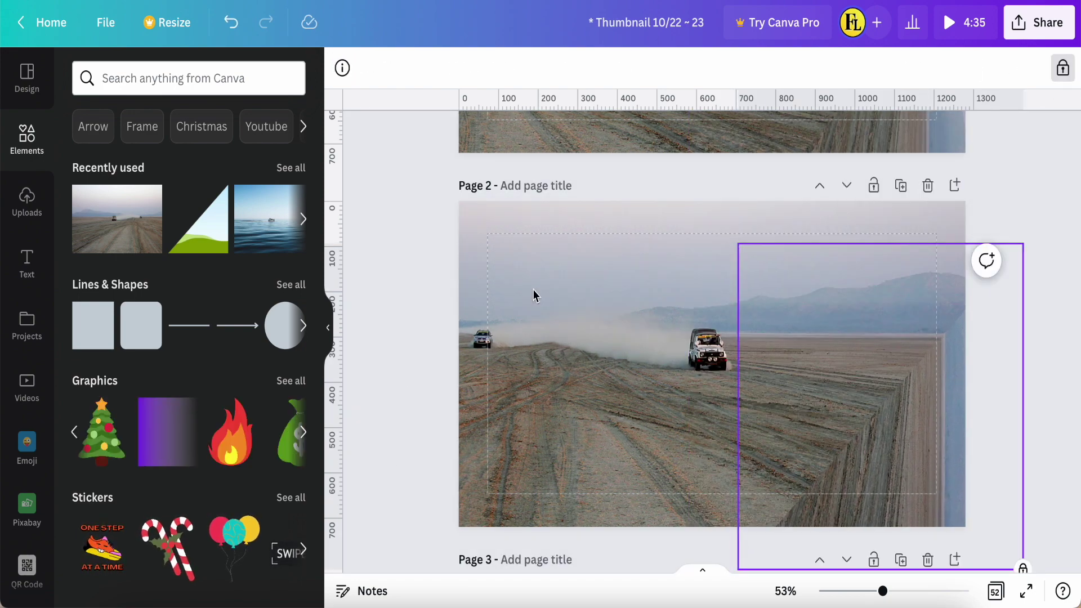
{"action": "left_click", "coordinate": [145, 79]}
{"action": "type", "text": "cloud"}
Search Elements for cloud and place a wispy cloud graphic at Page 2's top-right edge
{"action": "key", "text": "Return"}
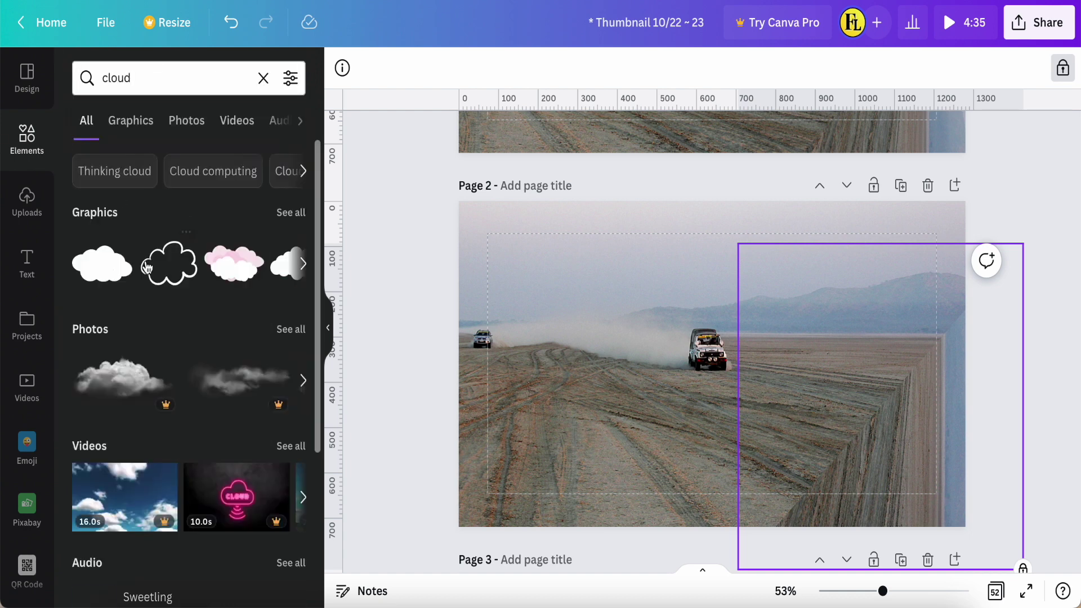
{"action": "left_click", "coordinate": [291, 213]}
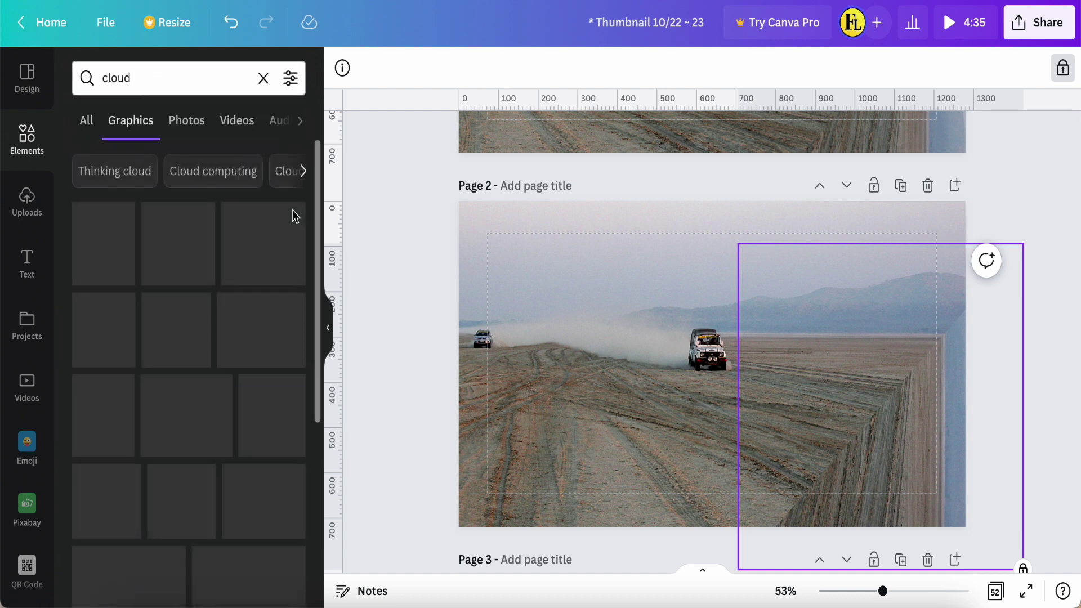
{"action": "scroll", "coordinate": [202, 435], "scroll_direction": "down", "scroll_amount": 1}
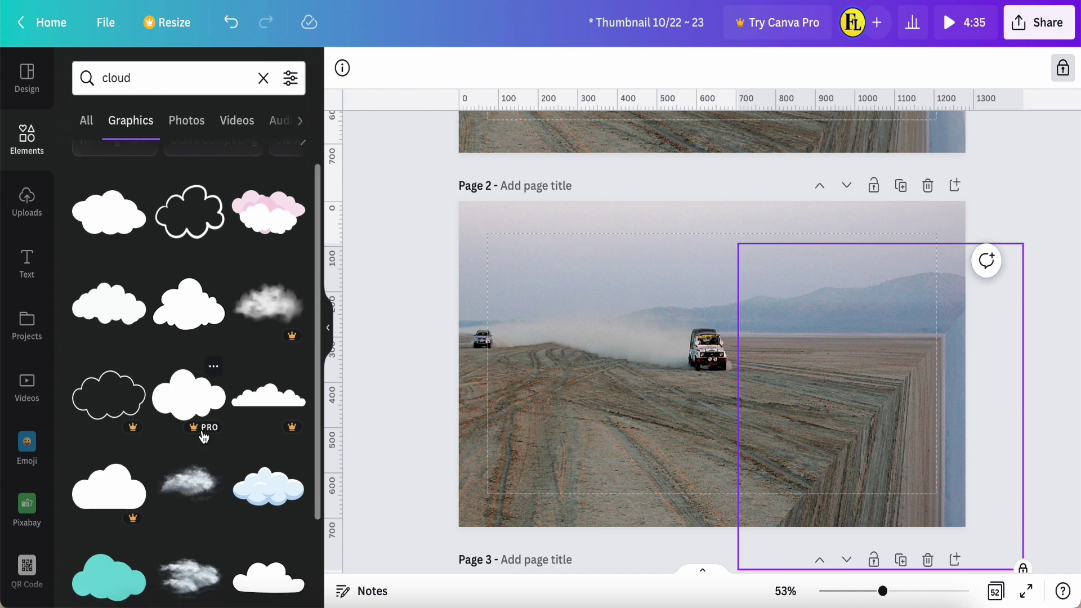
{"action": "scroll", "coordinate": [153, 411], "scroll_direction": "down", "scroll_amount": 3}
{"action": "left_click", "coordinate": [191, 394]}
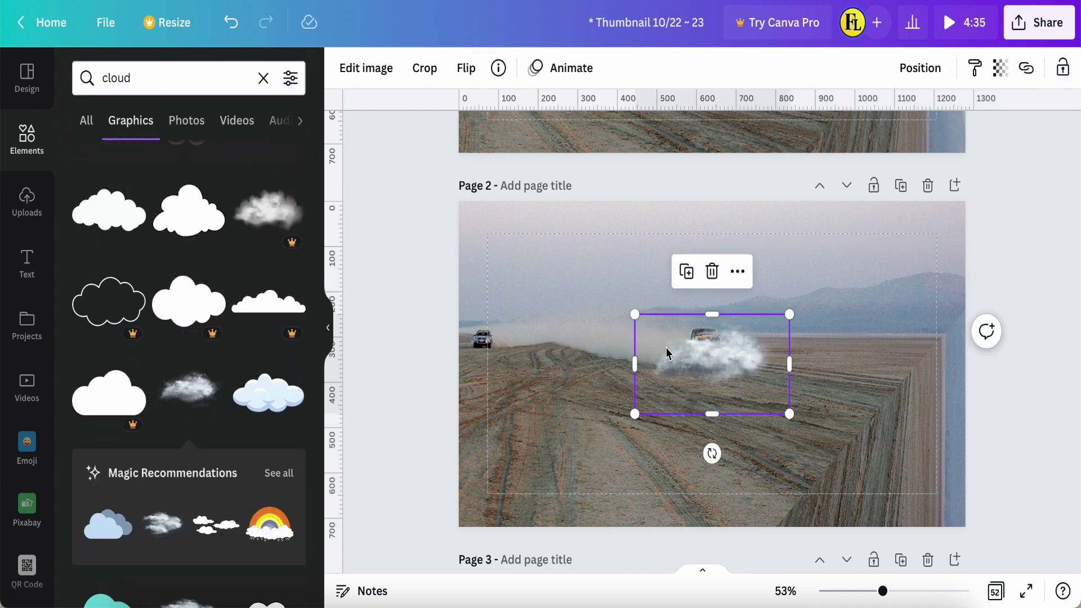
{"action": "left_click_drag", "start_coordinate": [720, 386], "coordinate": [966, 327]}
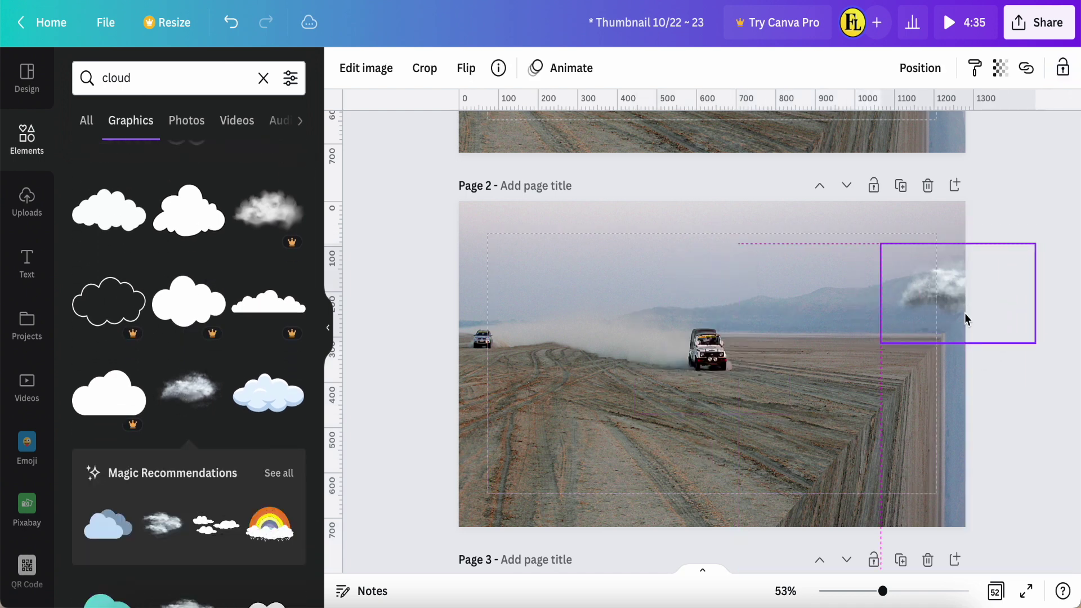
{"action": "left_click_drag", "start_coordinate": [965, 327], "coordinate": [946, 302]}
Send the cloud to the back and fine-tune its position over the fold seam
{"action": "right_click", "coordinate": [946, 302]}
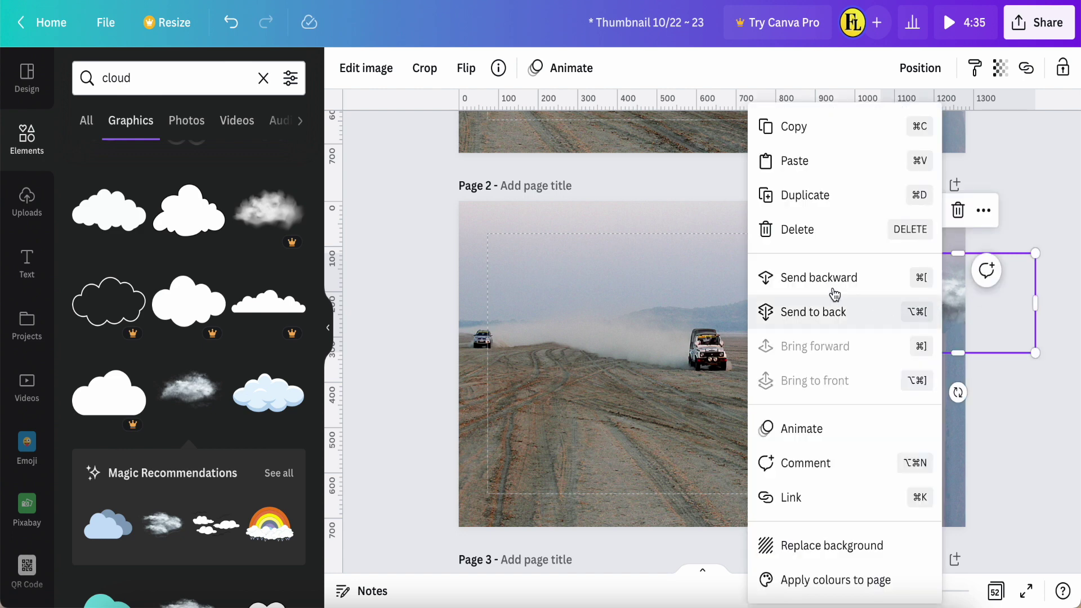
{"action": "left_click", "coordinate": [813, 312]}
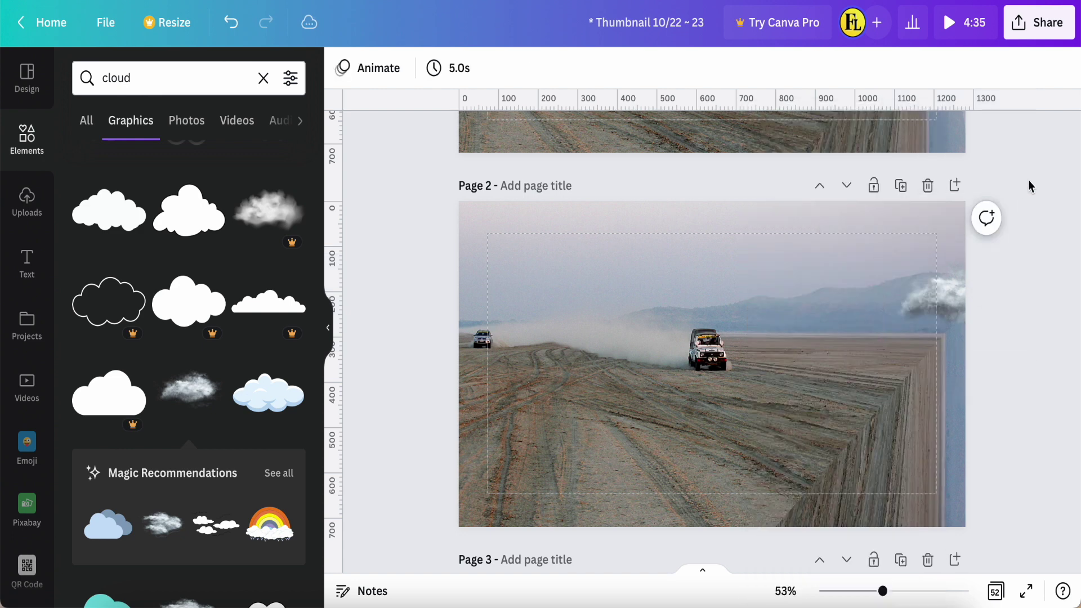
{"action": "left_click", "coordinate": [944, 312]}
{"action": "left_click_drag", "start_coordinate": [943, 311], "coordinate": [949, 319]}
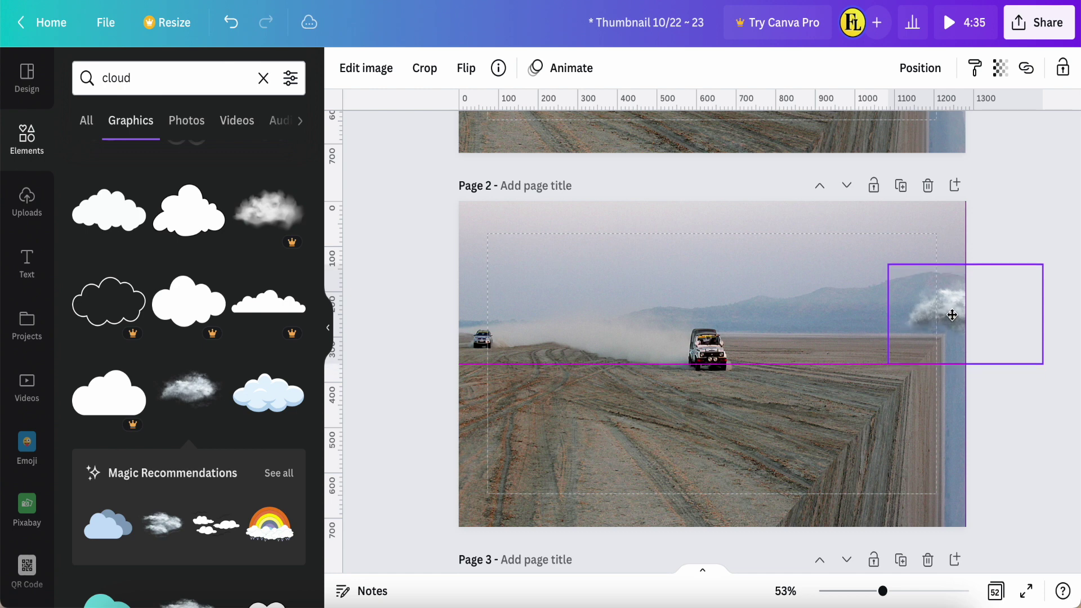
{"action": "left_click_drag", "start_coordinate": [952, 315], "coordinate": [965, 313]}
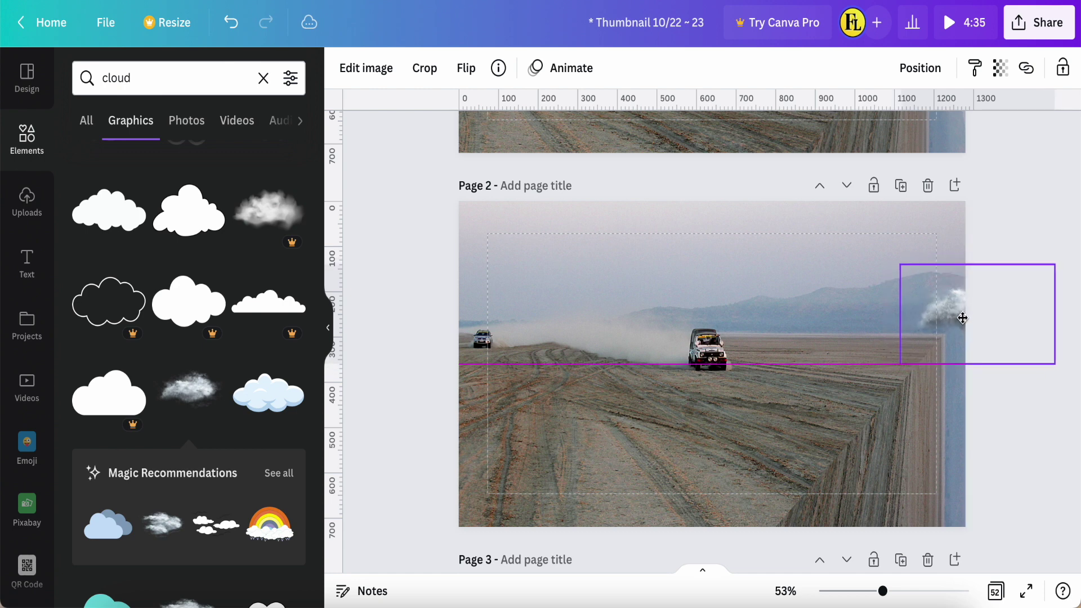
{"action": "left_click_drag", "start_coordinate": [964, 311], "coordinate": [960, 317]}
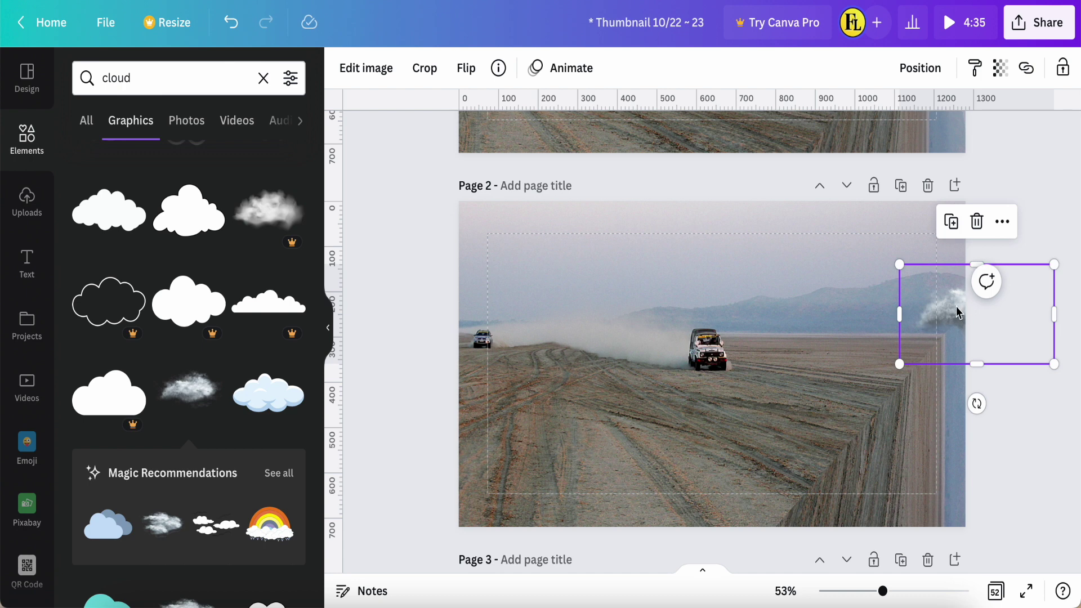
{"action": "left_click", "coordinate": [1000, 69]}
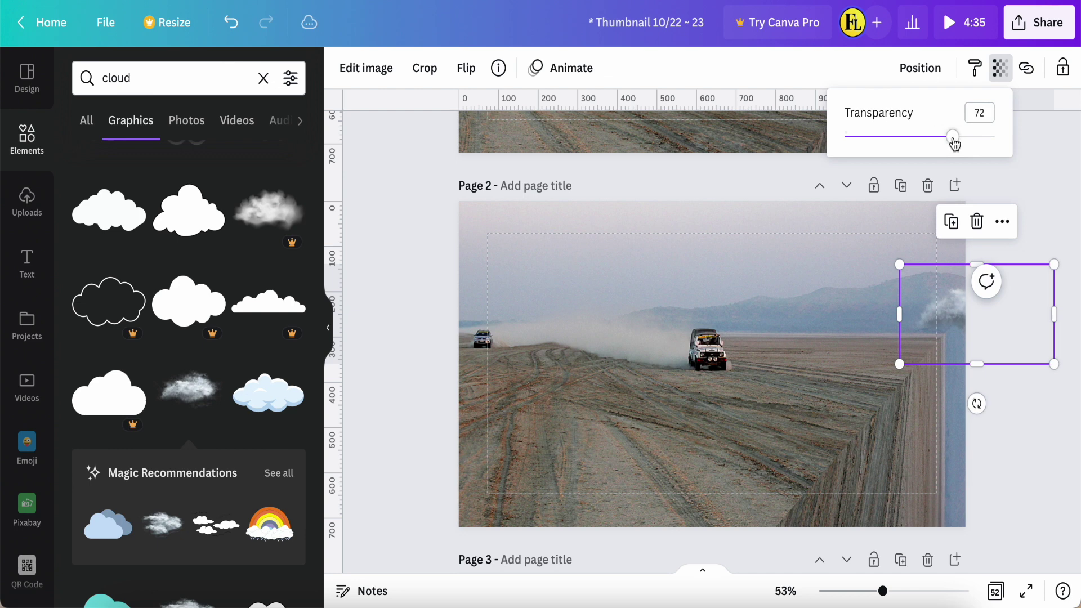
Duplicate the cloud into the upper-centre sky and make it faint with transparency
{"action": "left_click", "coordinate": [1018, 198]}
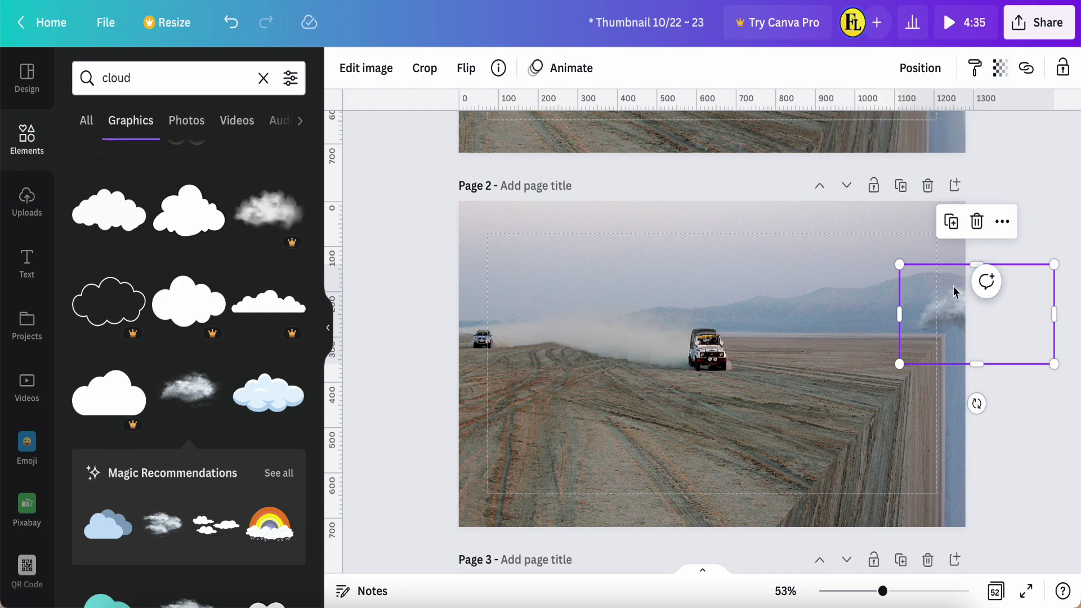
{"action": "left_click", "coordinate": [948, 227]}
{"action": "left_click_drag", "start_coordinate": [941, 340], "coordinate": [660, 272]}
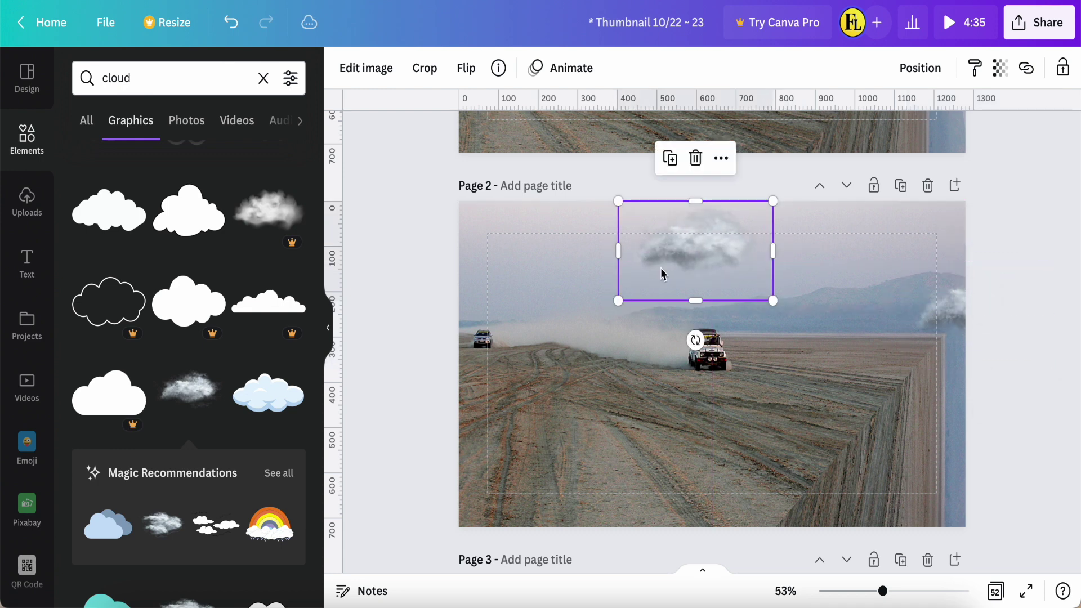
{"action": "mouse_move", "coordinate": [775, 306]}
{"action": "left_mouse_down"}
{"action": "mouse_move", "coordinate": [680, 240]}
{"action": "mouse_move", "coordinate": [655, 281]}
{"action": "mouse_move", "coordinate": [661, 258]}
{"action": "left_mouse_up"}
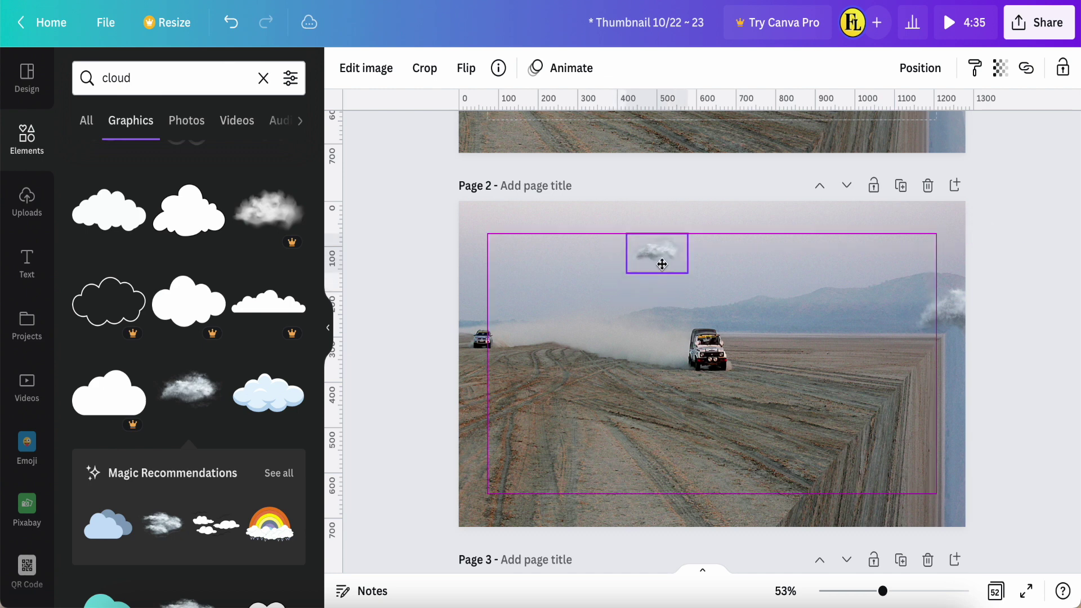
{"action": "left_click", "coordinate": [999, 71]}
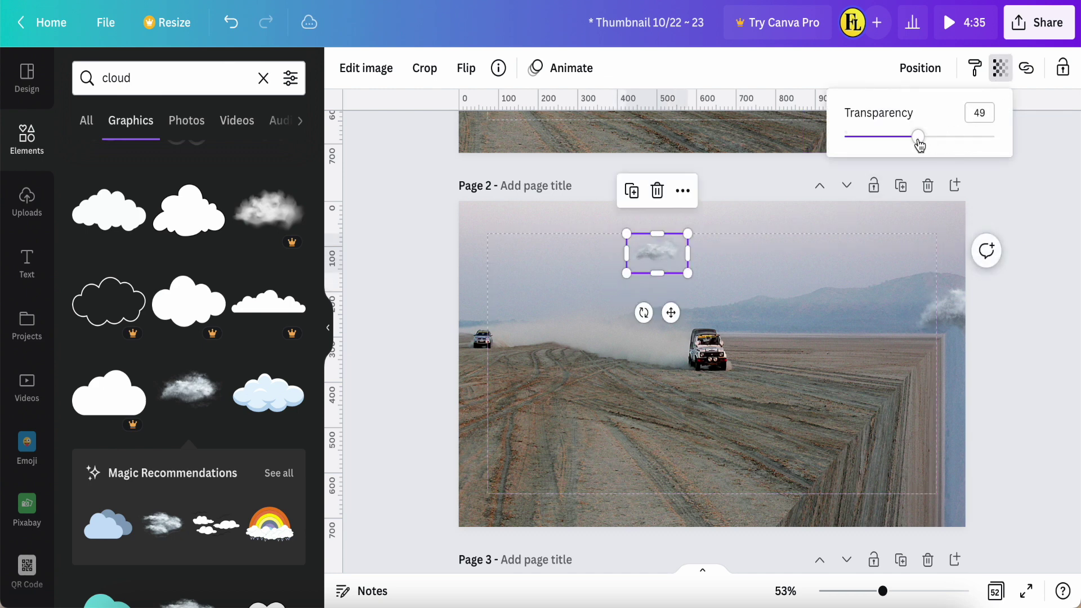
{"action": "left_click", "coordinate": [997, 191]}
Duplicate the small faint cloud and place the copy further right across the sky
{"action": "left_click", "coordinate": [688, 299]}
{"action": "left_click", "coordinate": [664, 249]}
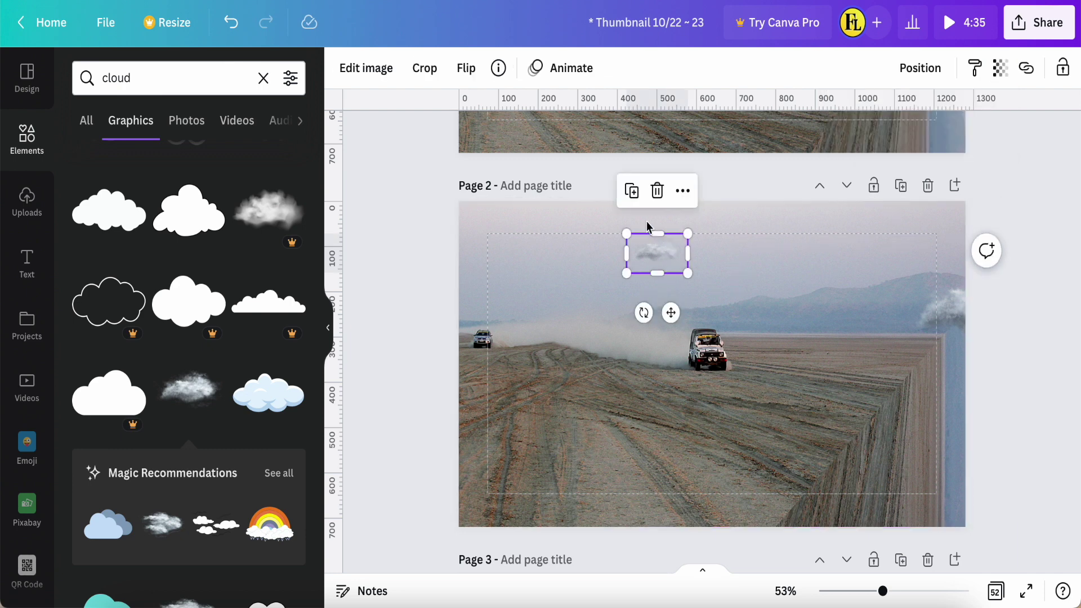
{"action": "left_click", "coordinate": [631, 192]}
{"action": "left_click_drag", "start_coordinate": [698, 313], "coordinate": [833, 319]}
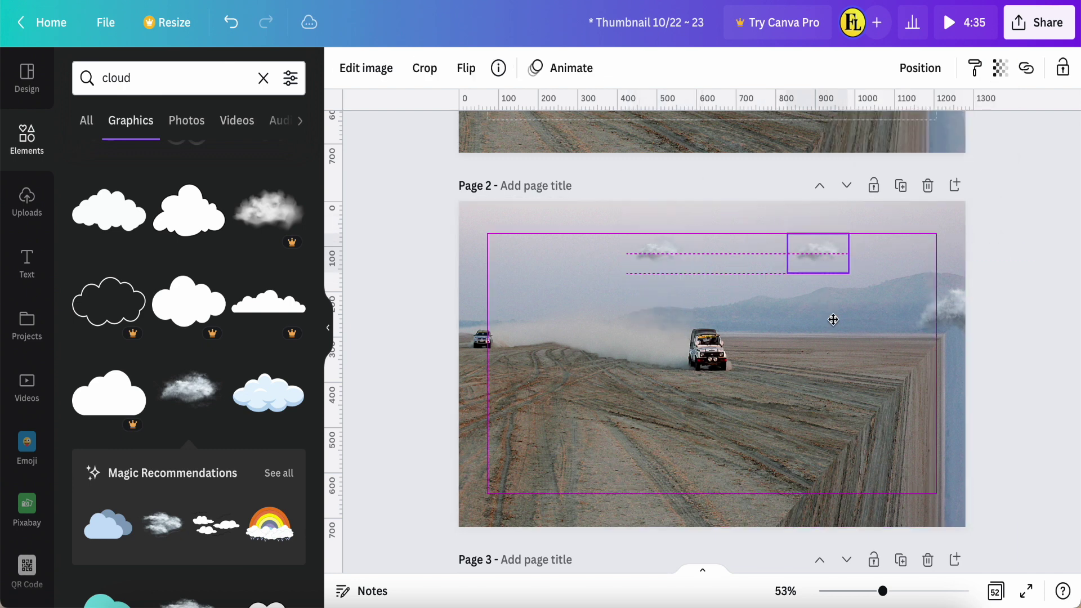
{"action": "left_click", "coordinate": [409, 342]}
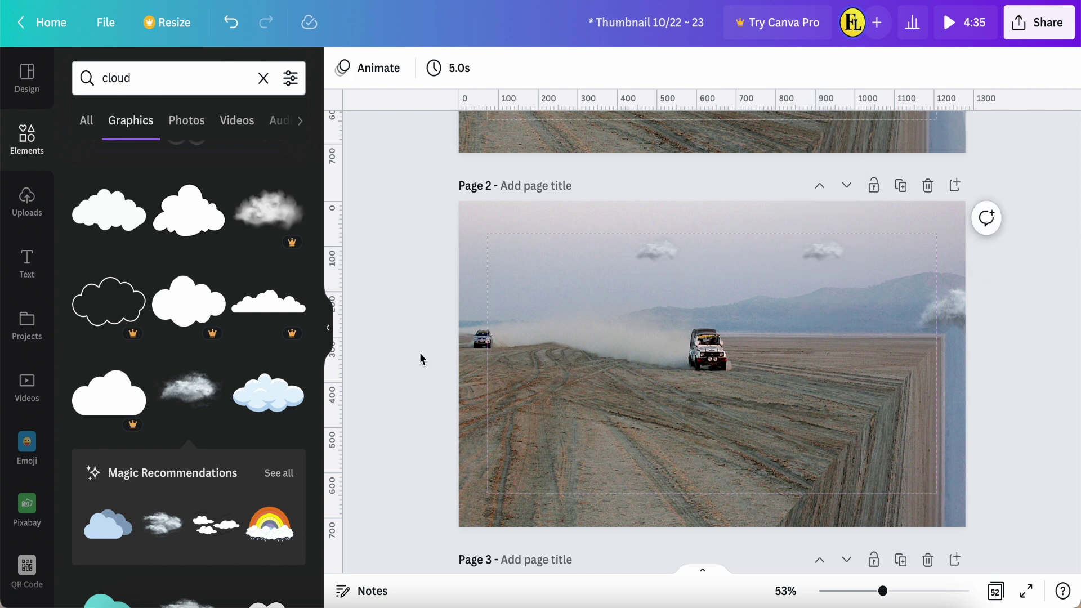
{"action": "scroll", "coordinate": [411, 422], "scroll_direction": "up", "scroll_amount": 5}
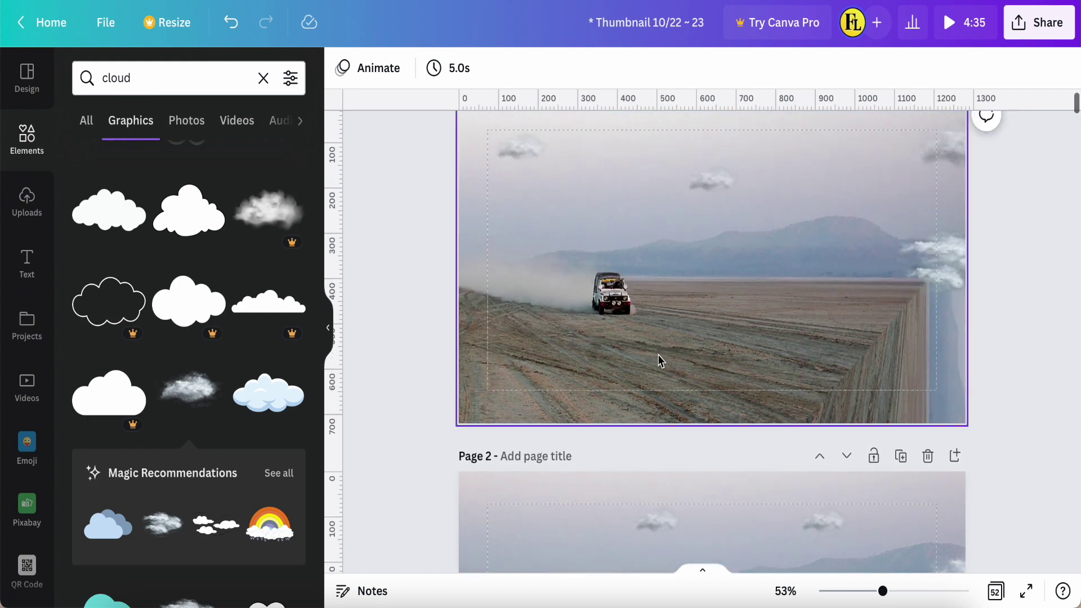
{"action": "scroll", "coordinate": [658, 364], "scroll_direction": "up", "scroll_amount": 1}
{"action": "scroll", "coordinate": [658, 363], "scroll_direction": "down", "scroll_amount": 6}
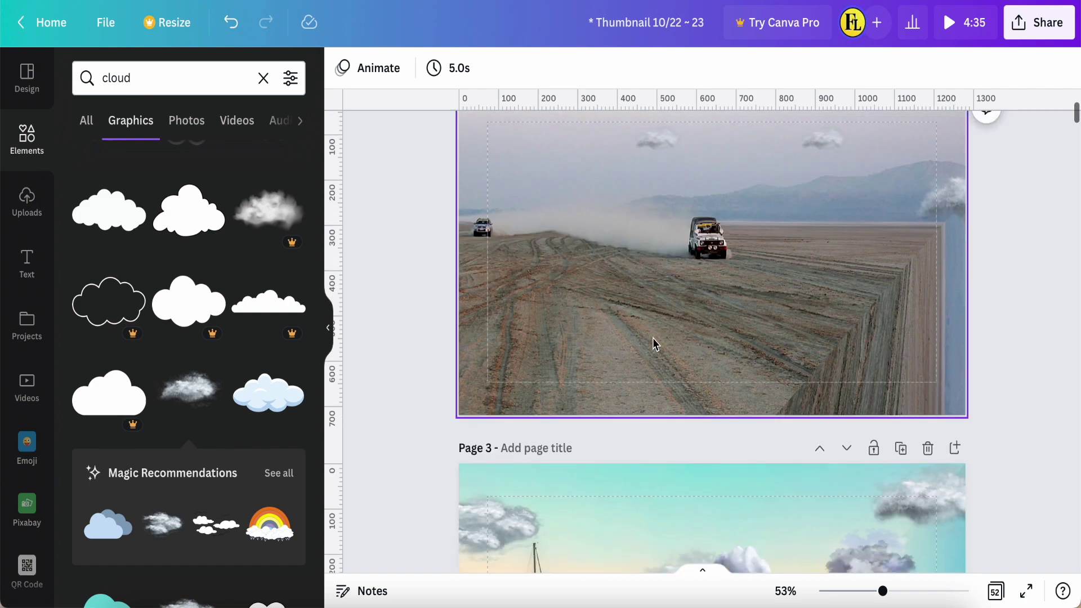
{"action": "scroll", "coordinate": [654, 344], "scroll_direction": "up", "scroll_amount": 1}
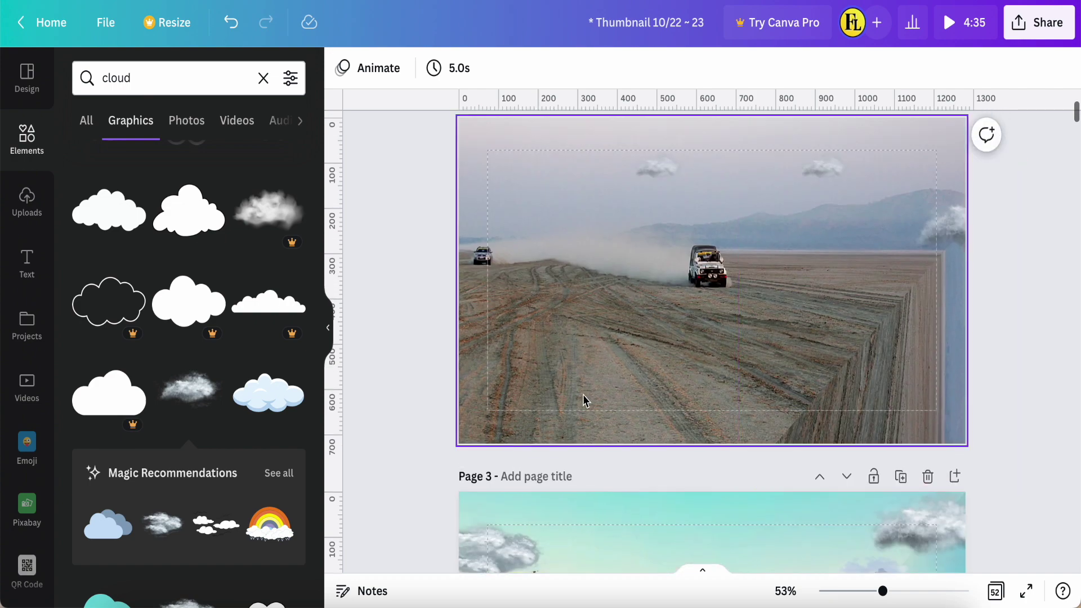
{"action": "scroll", "coordinate": [583, 398], "scroll_direction": "up", "scroll_amount": 1}
{"action": "scroll", "coordinate": [582, 398], "scroll_direction": "up", "scroll_amount": 3}
{"action": "scroll", "coordinate": [583, 398], "scroll_direction": "up", "scroll_amount": 8}
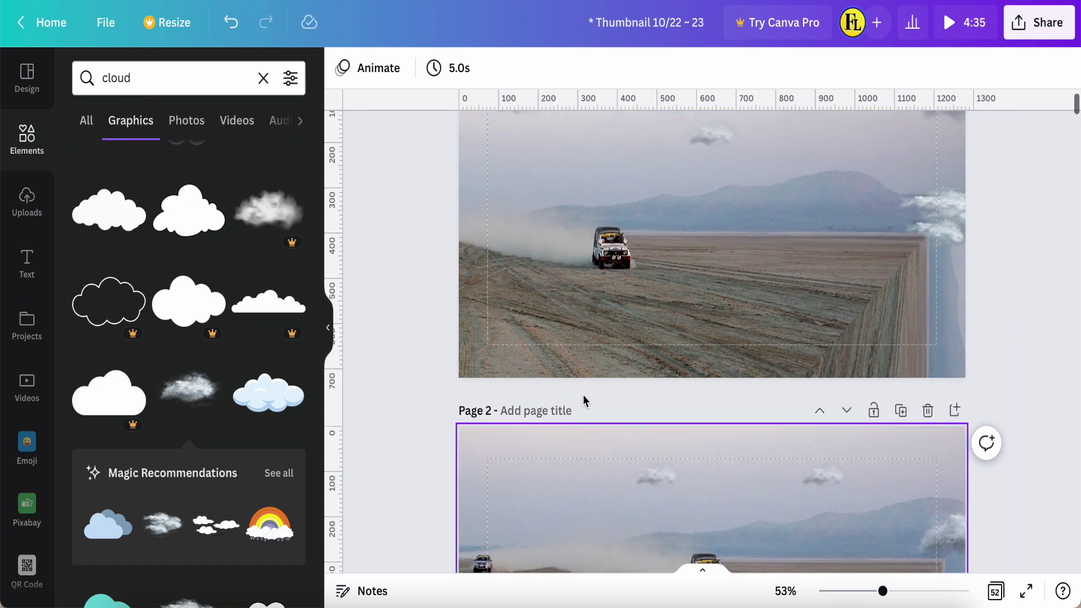
{"action": "scroll", "coordinate": [589, 398], "scroll_direction": "down", "scroll_amount": 5}
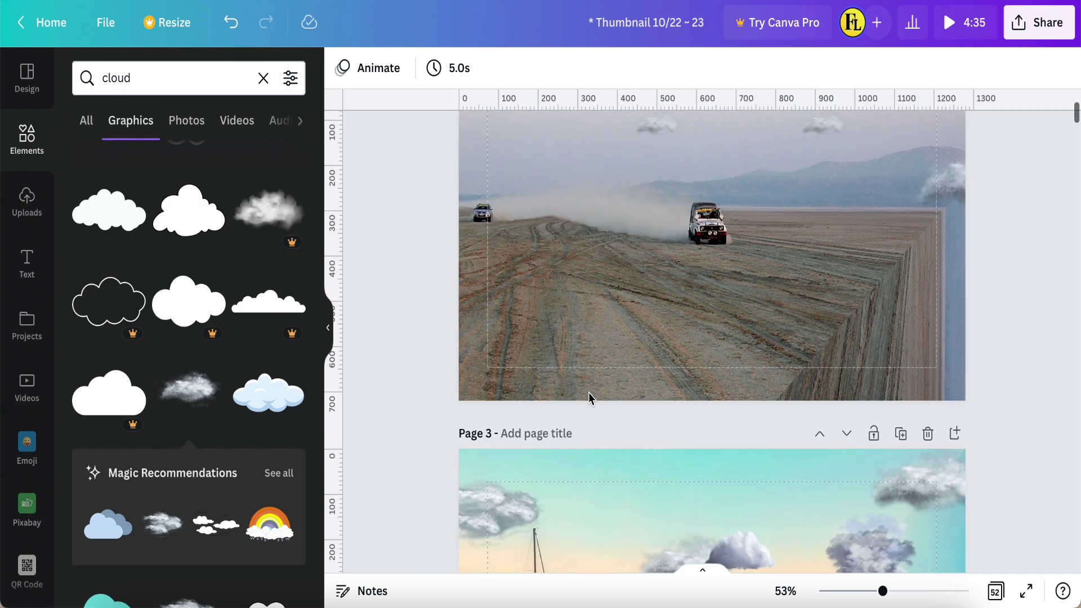
{"action": "scroll", "coordinate": [588, 399], "scroll_direction": "down", "scroll_amount": 4}
{"action": "scroll", "coordinate": [588, 392], "scroll_direction": "up", "scroll_amount": 1}
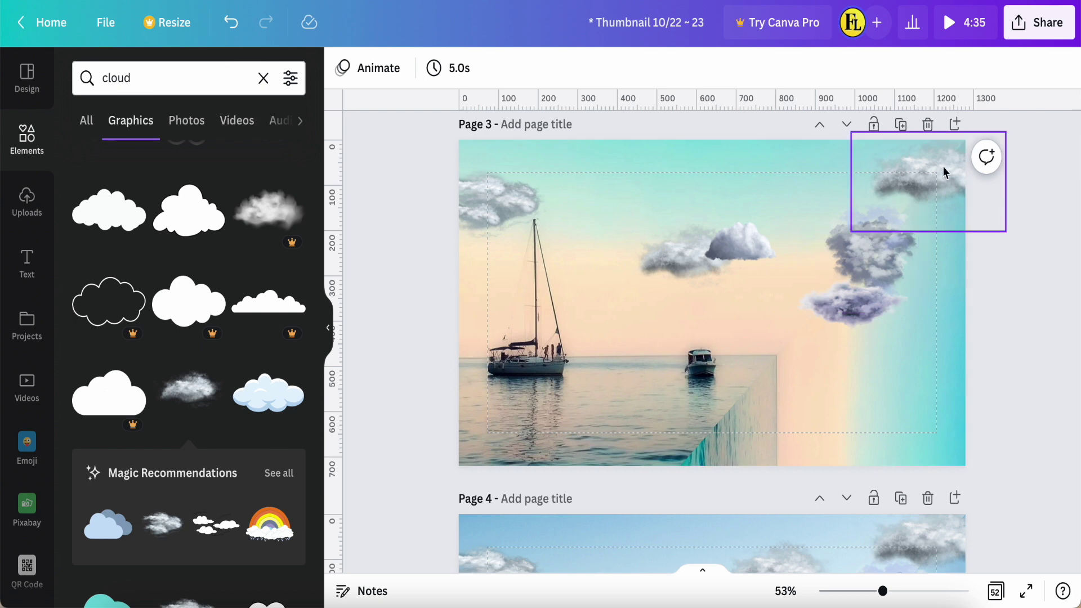
Add a blank page 4 and browse the recently used sea photos in Elements
{"action": "left_click", "coordinate": [954, 127]}
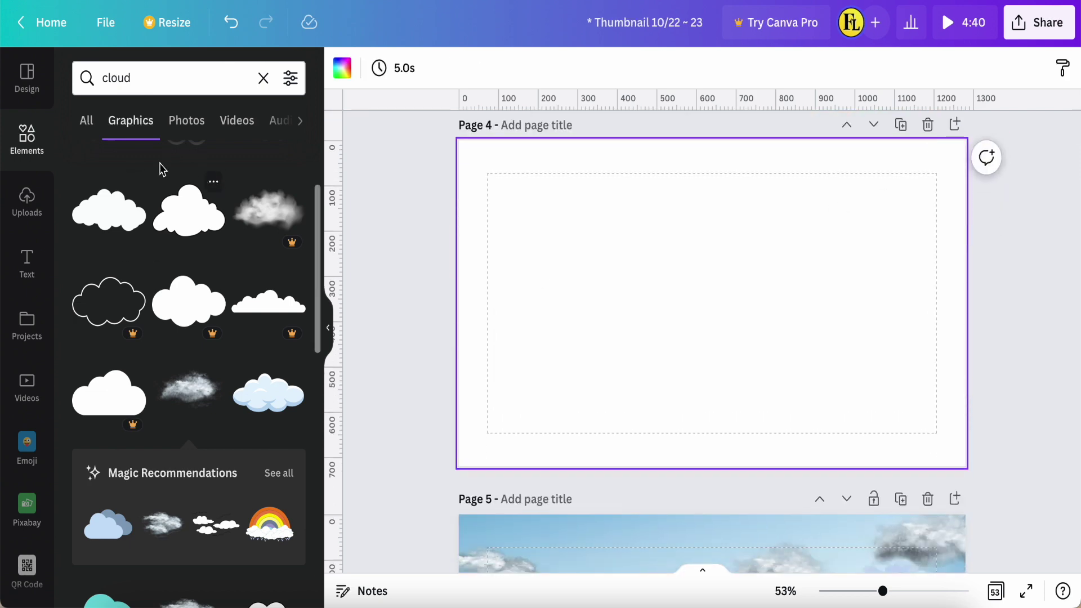
{"action": "left_click", "coordinate": [264, 79]}
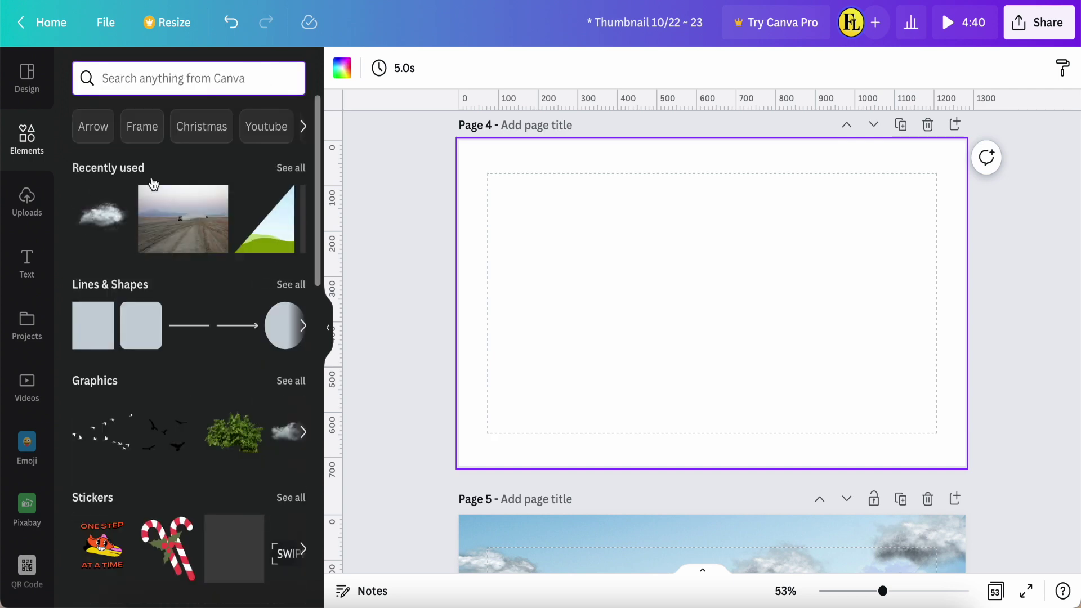
{"action": "left_click", "coordinate": [287, 168]}
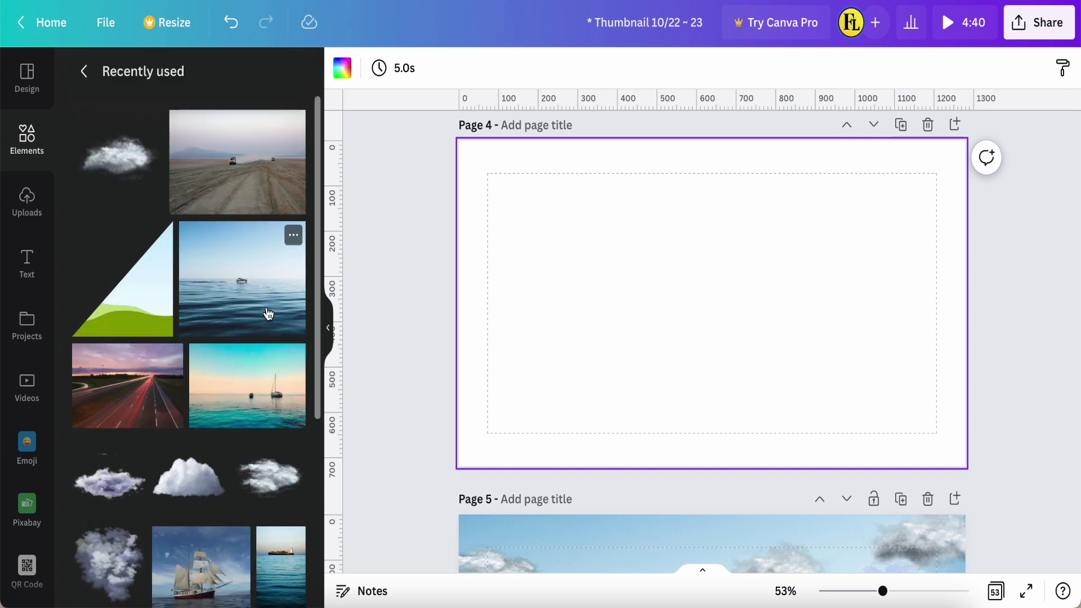
{"action": "left_click", "coordinate": [293, 360]}
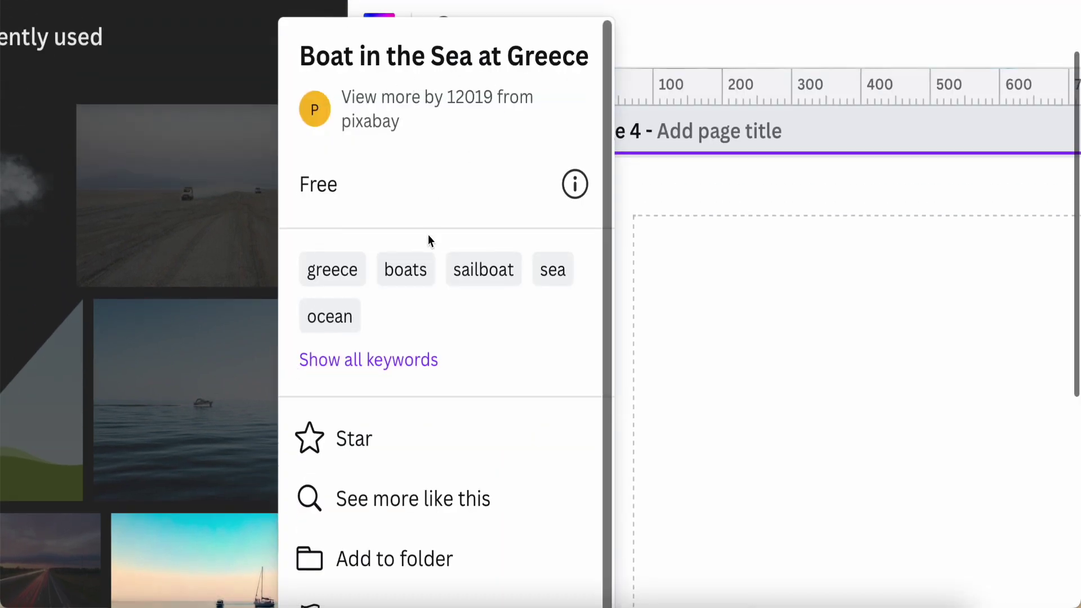
{"action": "left_click", "coordinate": [618, 245]}
{"action": "mouse_move", "coordinate": [202, 317]}
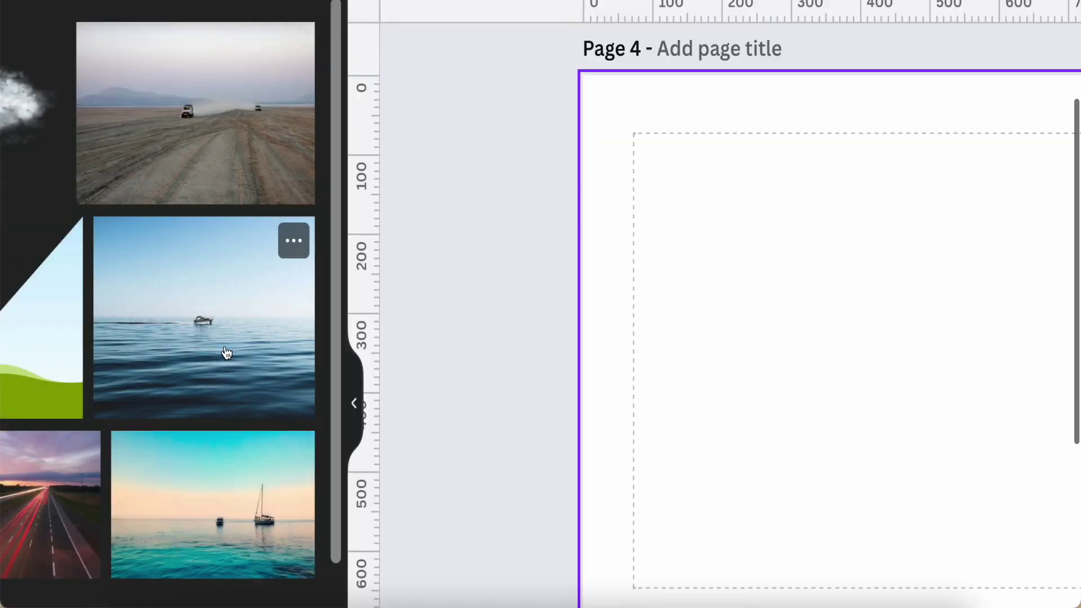
{"action": "scroll", "coordinate": [231, 365], "scroll_direction": "down", "scroll_amount": 3}
Place the teal sailboat photo onto page 4
{"action": "left_click", "coordinate": [223, 294]}
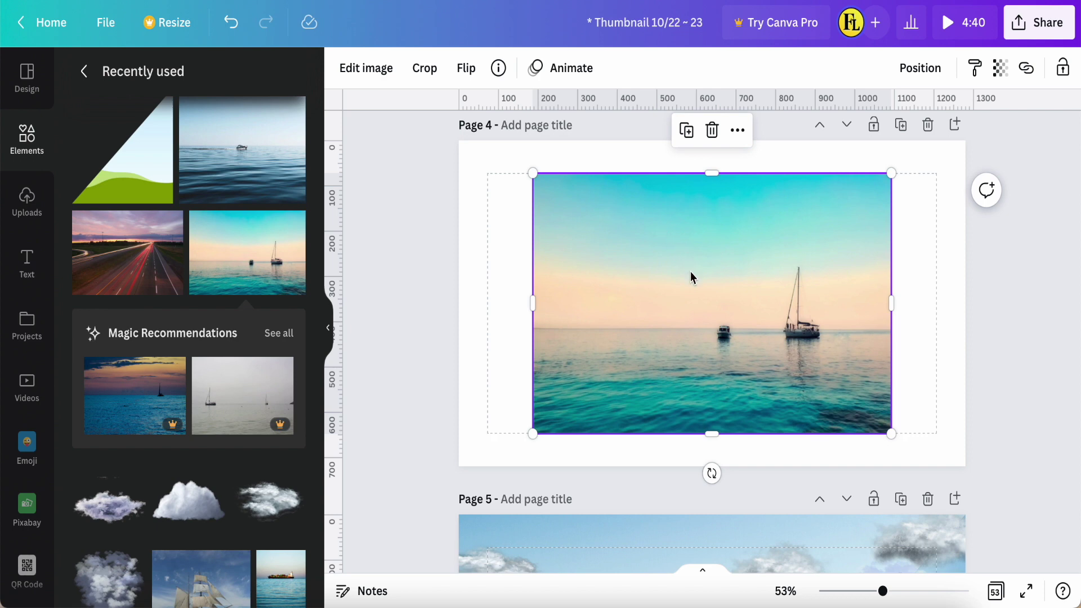
{"action": "right_click", "coordinate": [714, 278]}
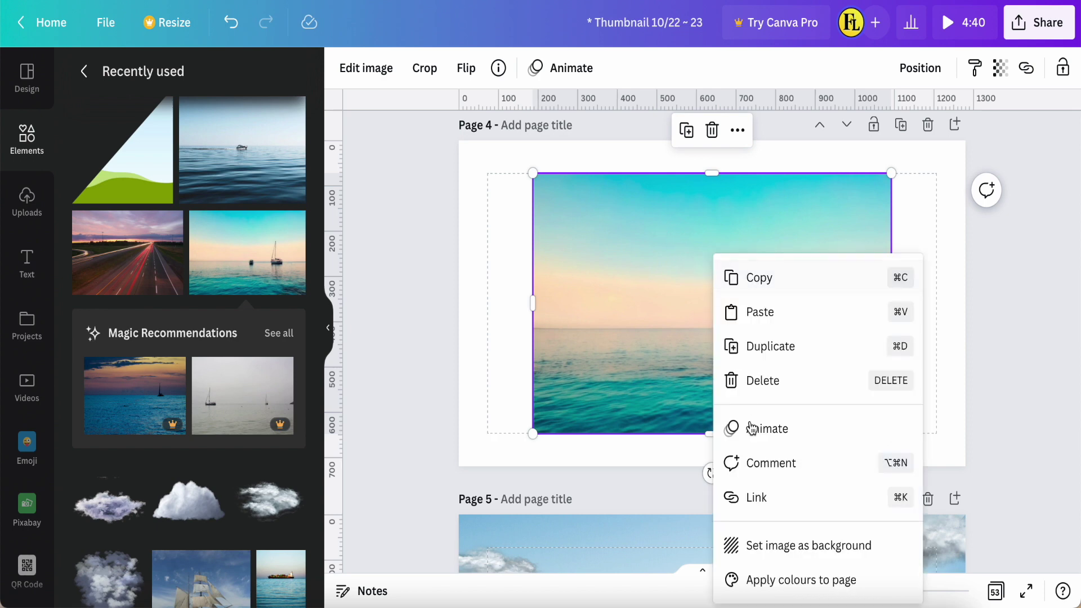
Flip the sailboat photo horizontally and enlarge it from the top-left to cover the whole page
{"action": "left_click", "coordinate": [466, 69]}
{"action": "left_click", "coordinate": [493, 115]}
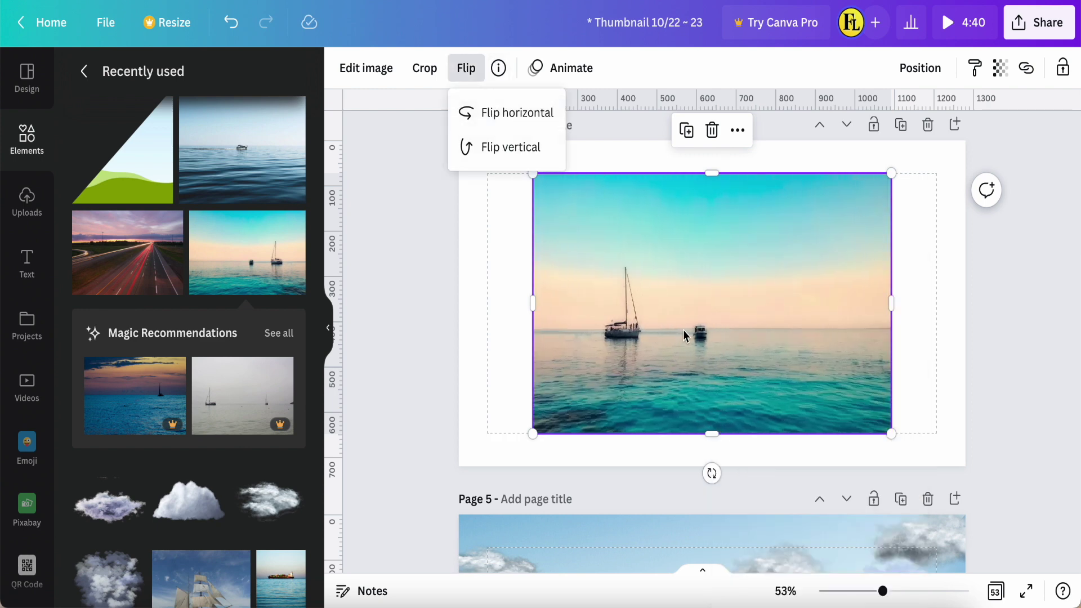
{"action": "left_click_drag", "start_coordinate": [683, 335], "coordinate": [609, 302]}
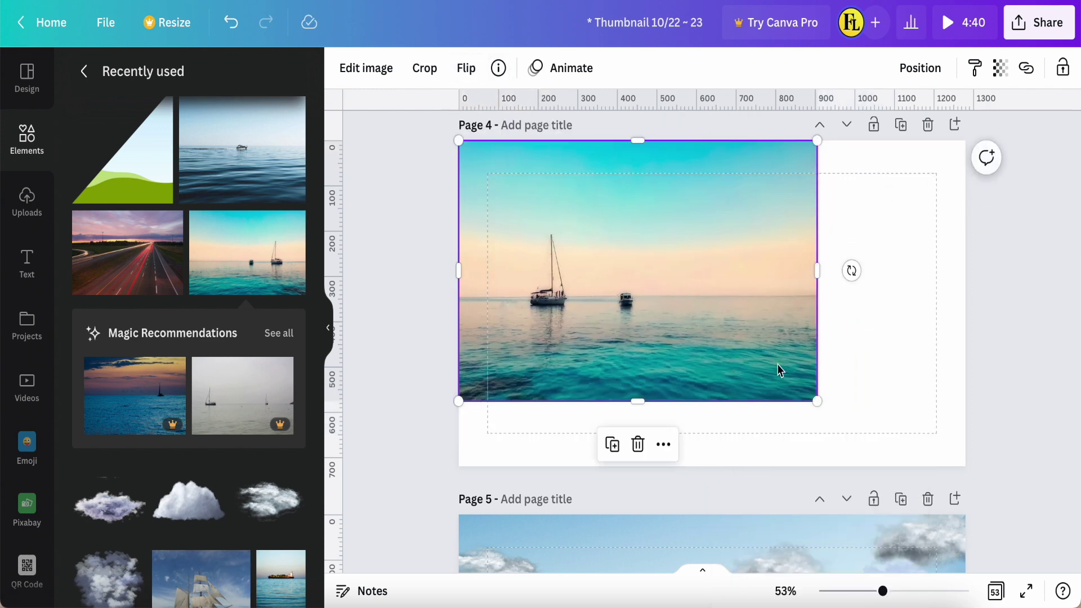
{"action": "mouse_move", "coordinate": [816, 404]}
{"action": "left_mouse_down"}
{"action": "mouse_move", "coordinate": [993, 477]}
{"action": "mouse_move", "coordinate": [987, 466]}
{"action": "left_mouse_up"}
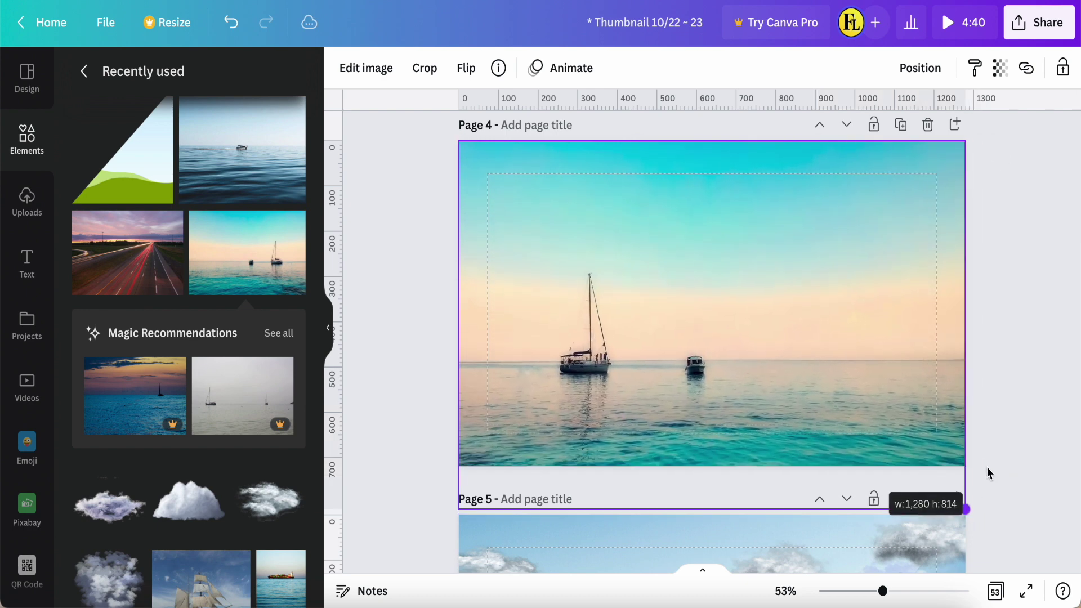
{"action": "left_click", "coordinate": [1032, 346]}
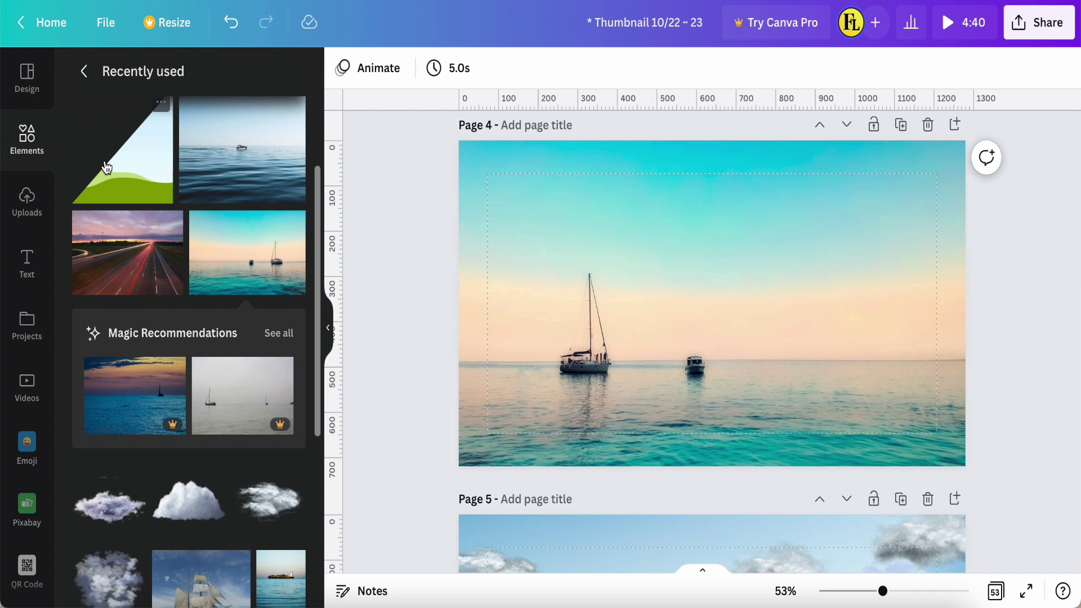
Add the green triangle frame and size it over the right half from the bottom-right corner
{"action": "left_click", "coordinate": [133, 172]}
{"action": "left_click_drag", "start_coordinate": [724, 349], "coordinate": [904, 427]}
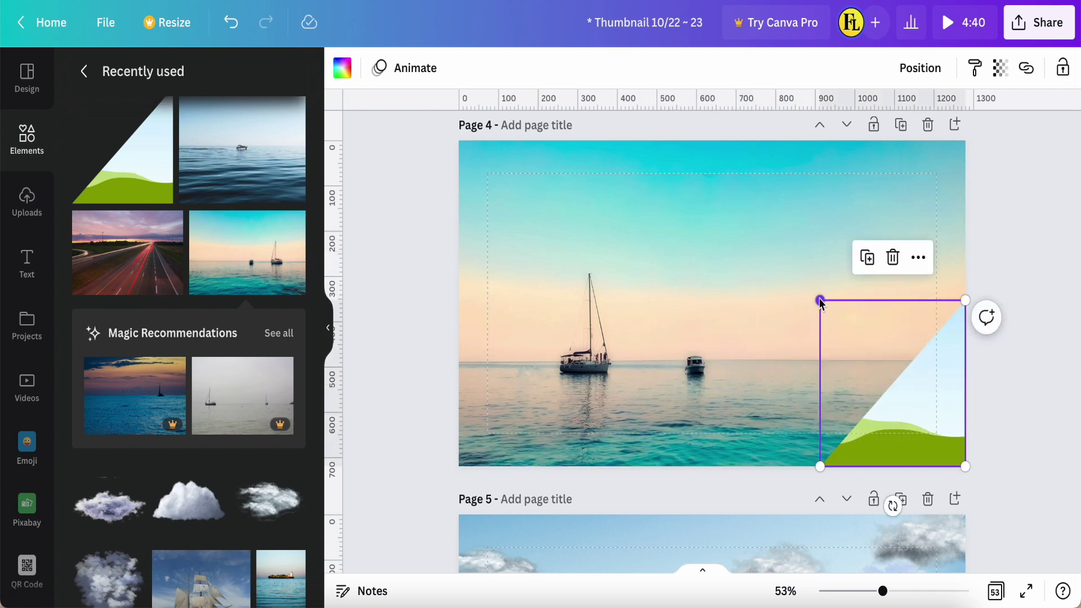
{"action": "left_click_drag", "start_coordinate": [820, 301], "coordinate": [680, 142]}
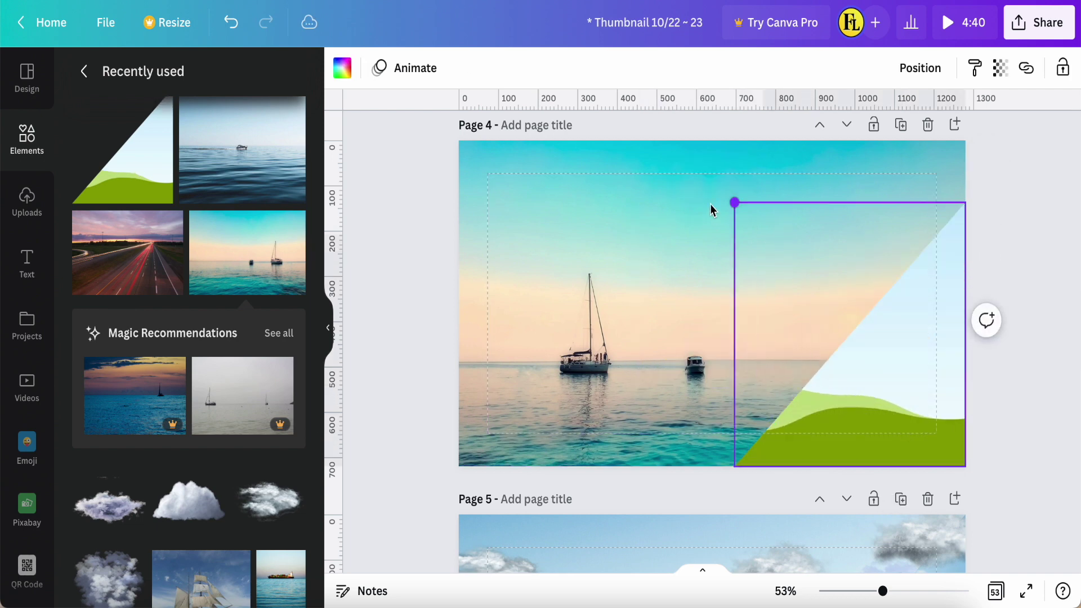
Drop a mirrored, quarter-turned sailboat photo into the triangle and shift the frame past the page edge
{"action": "left_click", "coordinate": [241, 275]}
{"action": "left_click", "coordinate": [465, 68]}
{"action": "left_click", "coordinate": [506, 110]}
{"action": "left_click_drag", "start_coordinate": [712, 476], "coordinate": [579, 305]}
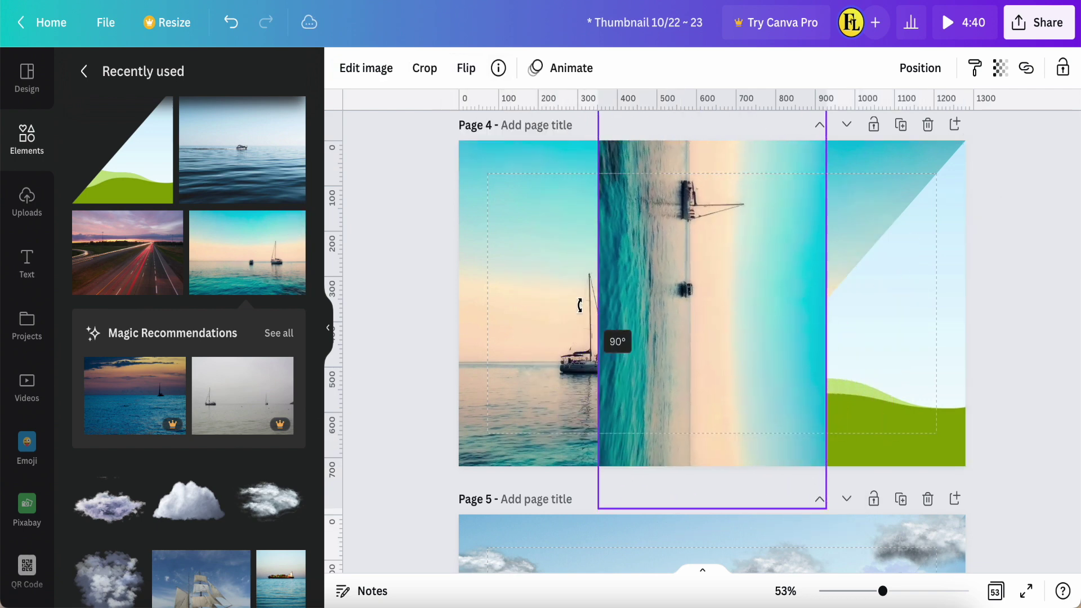
{"action": "left_click_drag", "start_coordinate": [668, 305], "coordinate": [859, 377]}
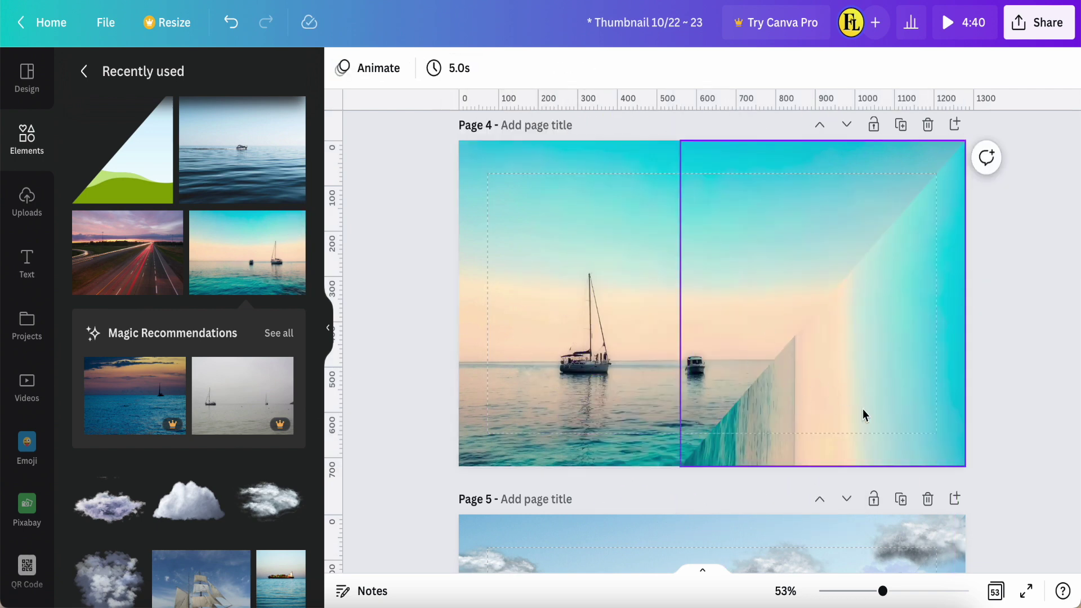
{"action": "left_click_drag", "start_coordinate": [863, 415], "coordinate": [946, 436]}
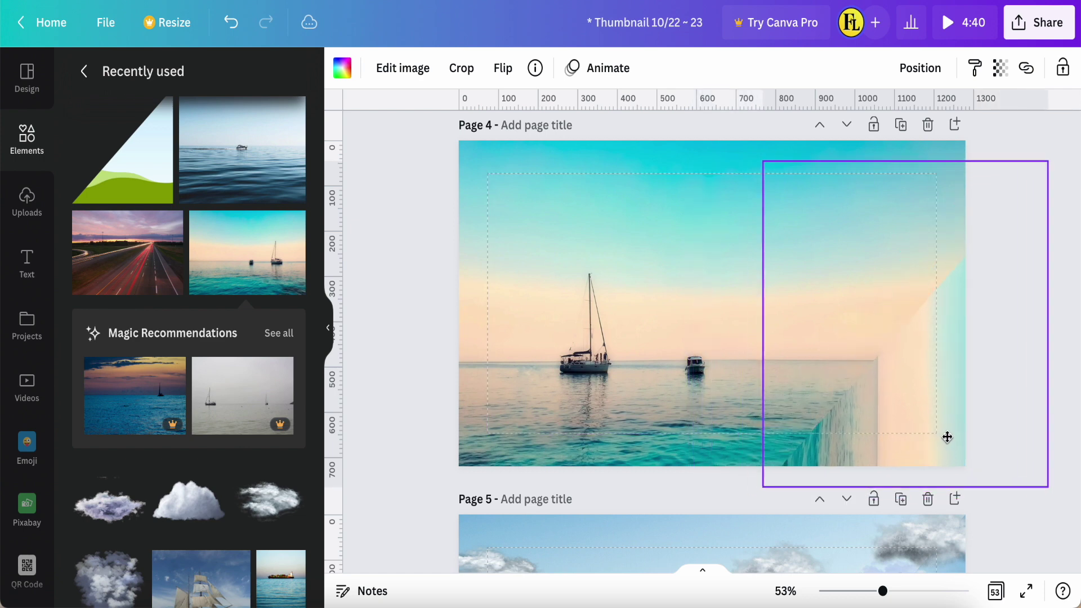
Fine-tune the frame position and reposition the photo inside the triangle for the folded-edge look
{"action": "double_click", "coordinate": [937, 423]}
{"action": "key", "text": "Escape"}
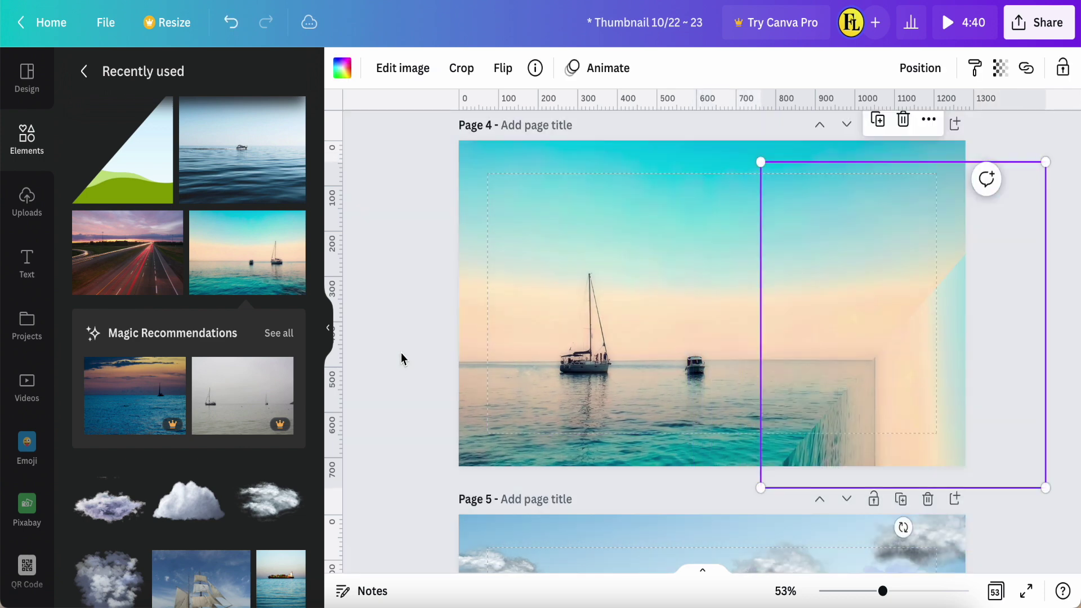
{"action": "left_click", "coordinate": [401, 359]}
{"action": "left_click_drag", "start_coordinate": [887, 403], "coordinate": [888, 408]}
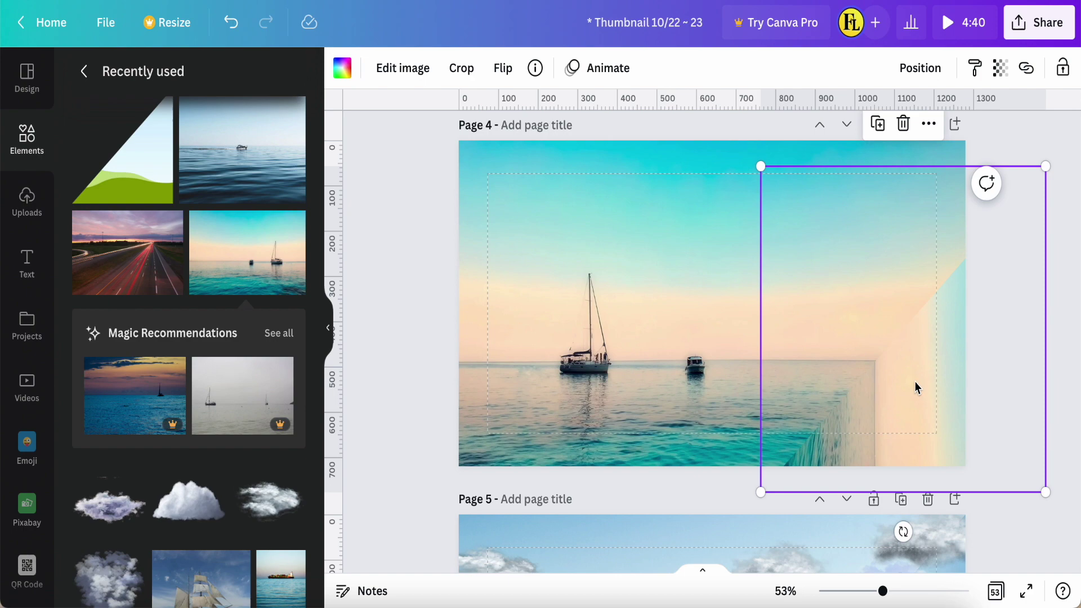
{"action": "double_click", "coordinate": [643, 338]}
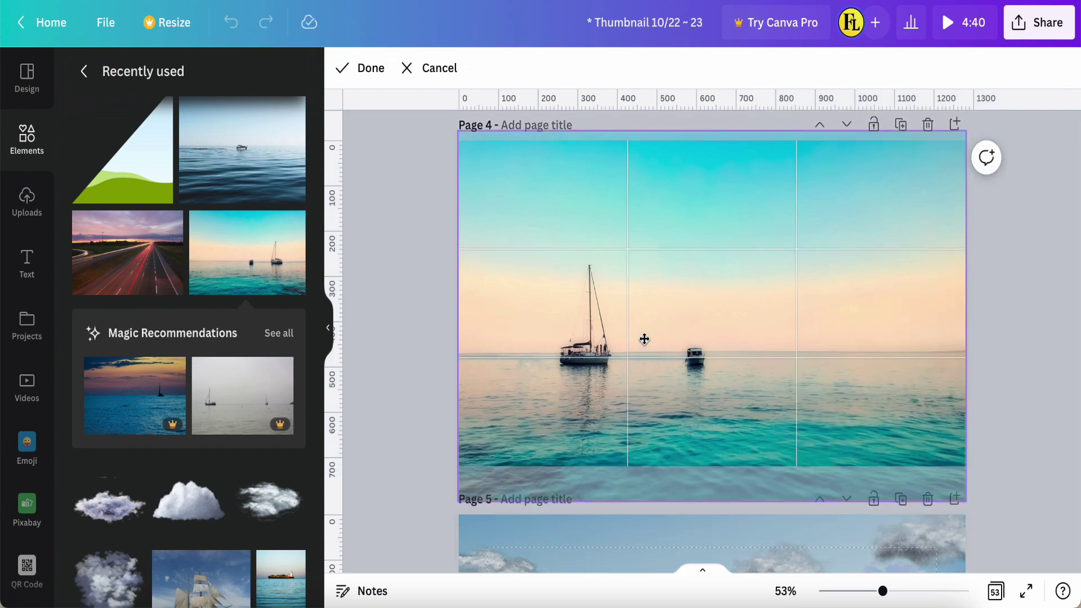
{"action": "left_click", "coordinate": [643, 339]}
{"action": "double_click", "coordinate": [675, 373]}
{"action": "left_click", "coordinate": [856, 390]}
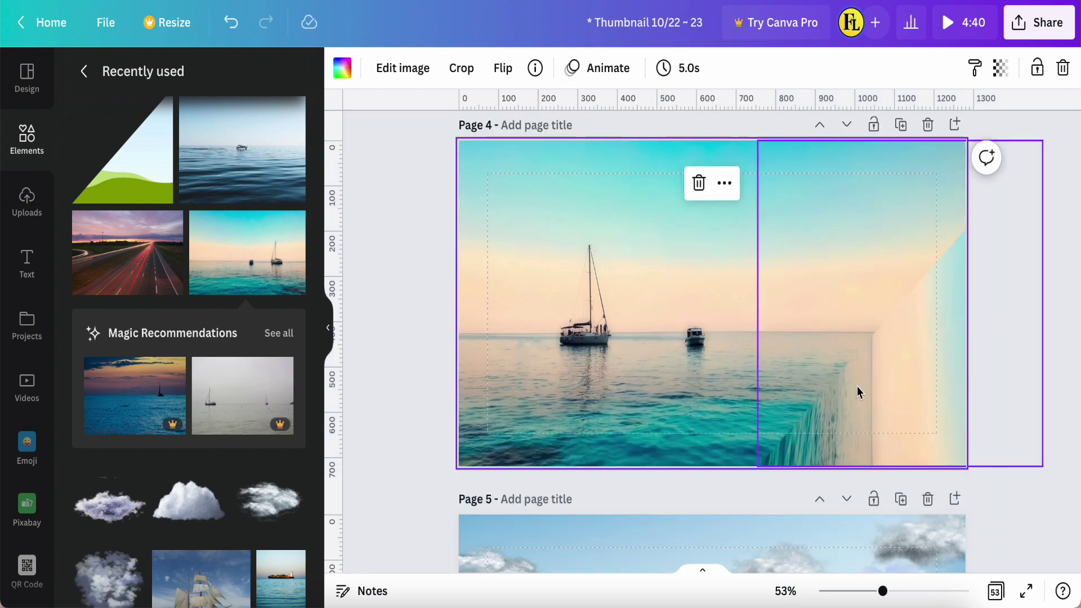
{"action": "double_click", "coordinate": [903, 396]}
{"action": "left_click_drag", "start_coordinate": [897, 398], "coordinate": [884, 425]}
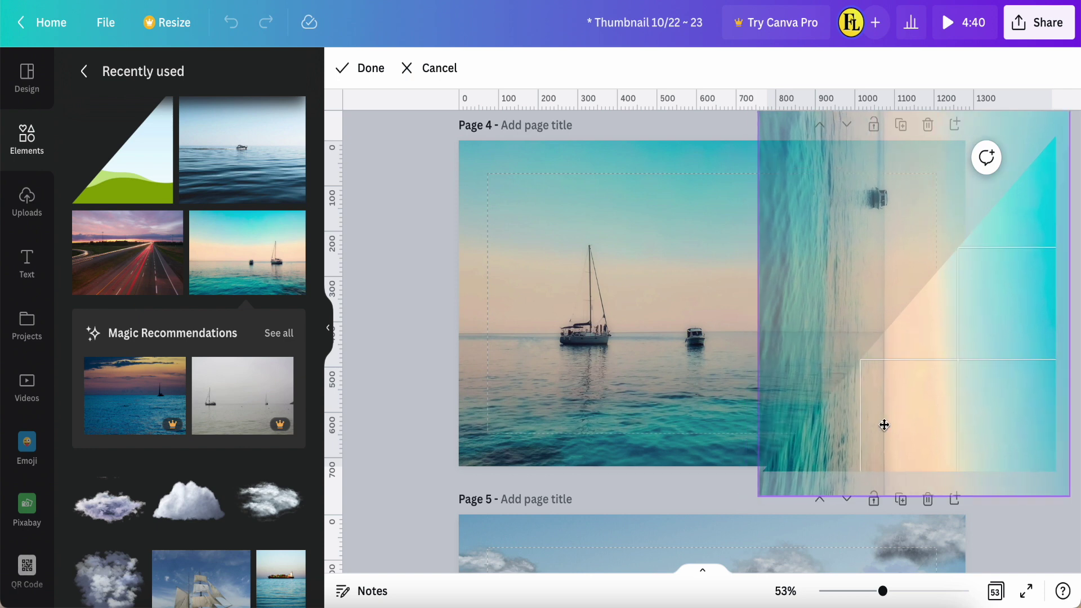
{"action": "left_click", "coordinate": [421, 363]}
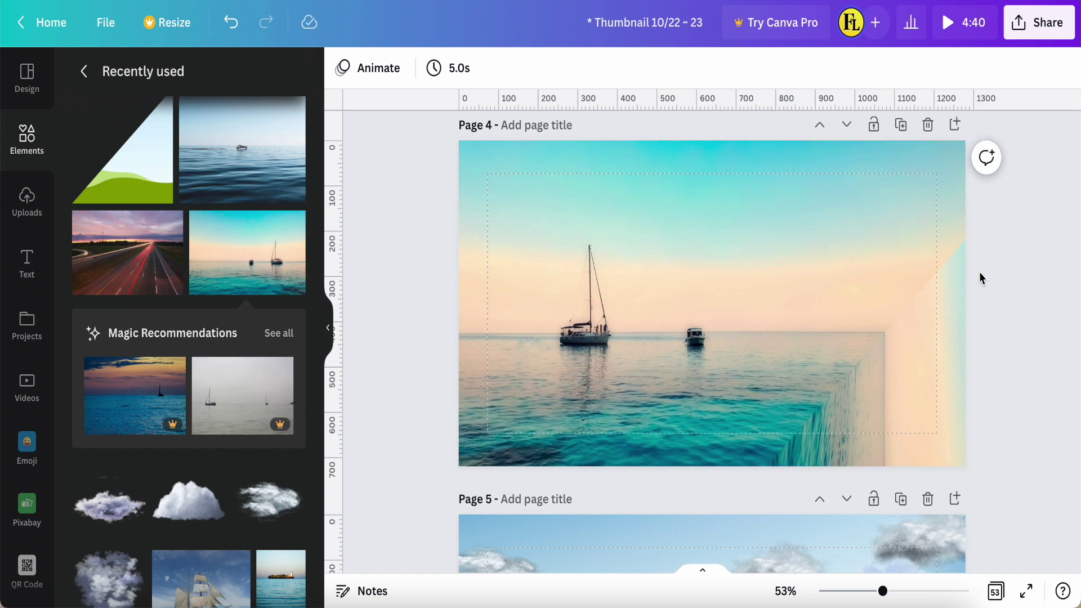
{"action": "scroll", "coordinate": [405, 234], "scroll_direction": "up", "scroll_amount": 4}
{"action": "scroll", "coordinate": [406, 231], "scroll_direction": "up", "scroll_amount": 1}
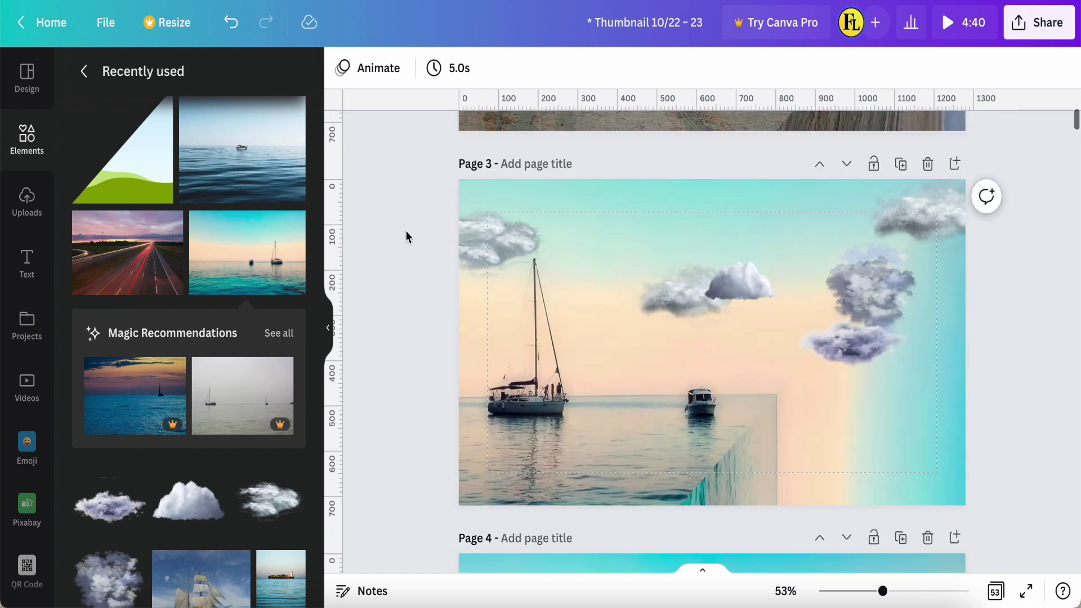
Select the three right-hand clouds on page 3 and copy them
{"action": "left_click", "coordinate": [906, 226]}
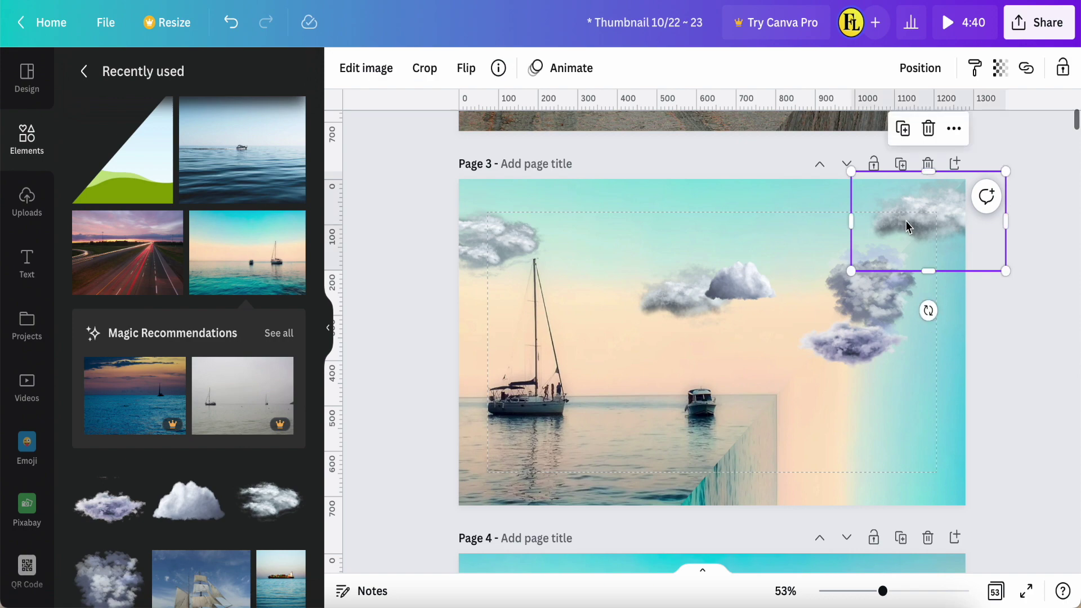
{"action": "left_click", "coordinate": [857, 292], "text": "shift"}
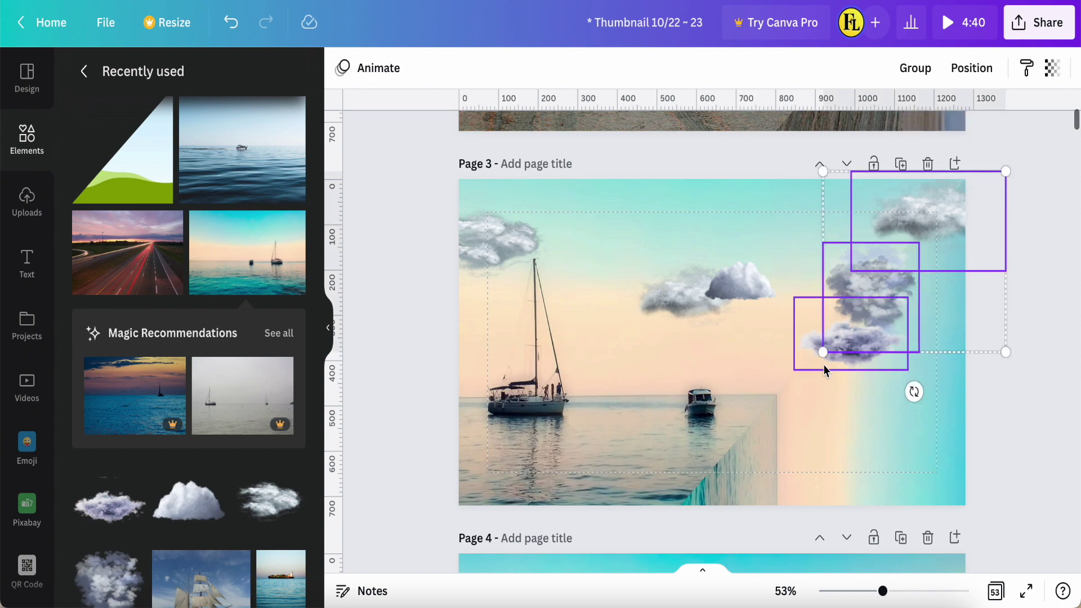
{"action": "right_click", "coordinate": [836, 346]}
{"action": "left_click", "coordinate": [880, 183]}
{"action": "scroll", "coordinate": [847, 235], "scroll_direction": "down", "scroll_amount": 5}
Lock page 4's faded right-edge image, then paste the copied clouds onto page 4
{"action": "left_click", "coordinate": [664, 197]}
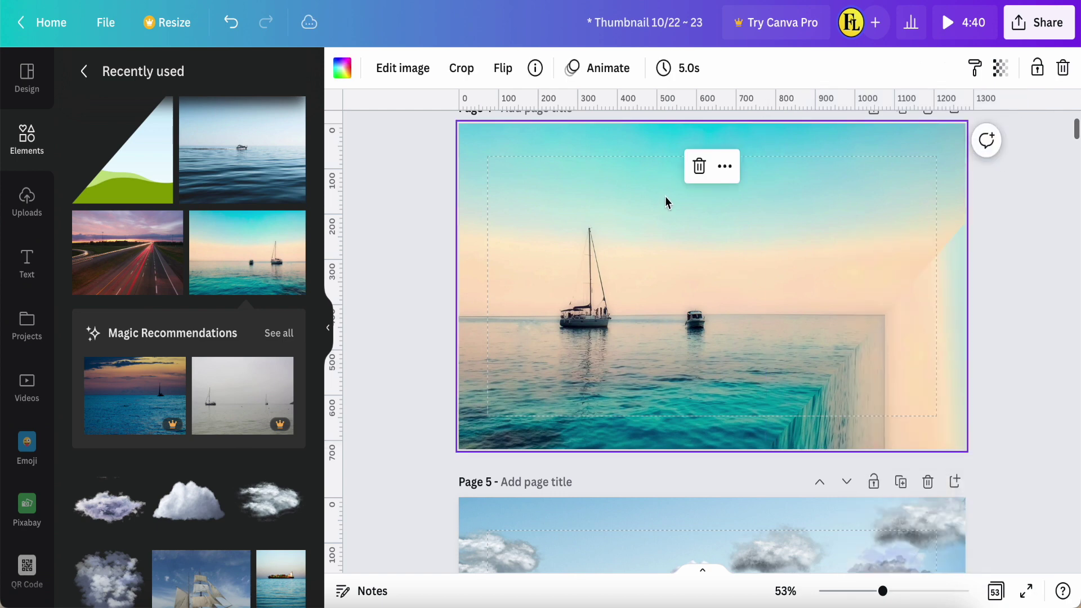
{"action": "left_click", "coordinate": [914, 365]}
{"action": "left_click", "coordinate": [1062, 70]}
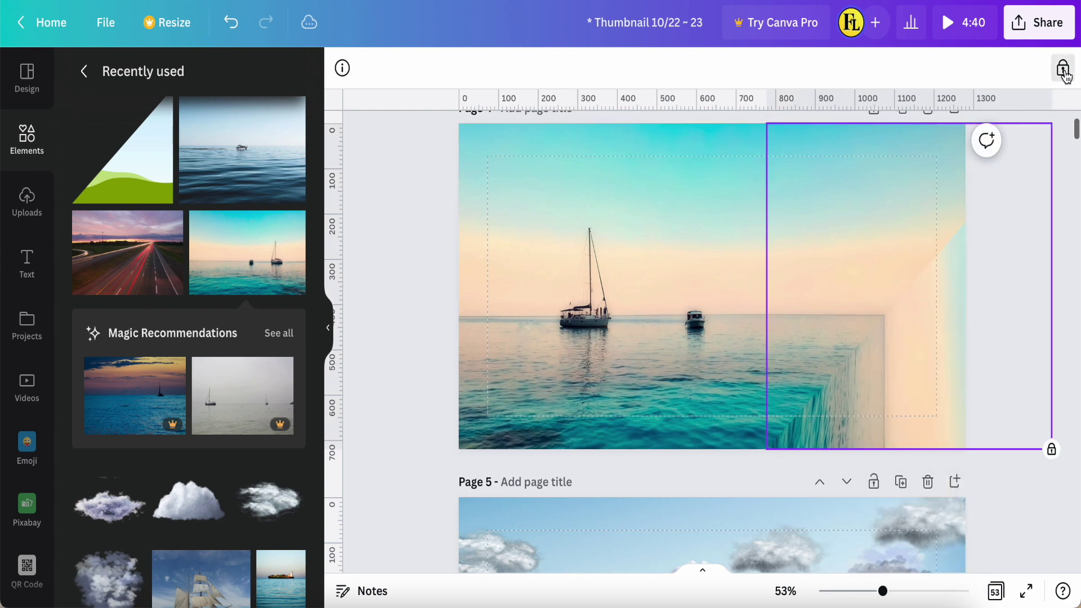
{"action": "left_click", "coordinate": [710, 247]}
{"action": "right_click", "coordinate": [711, 246]}
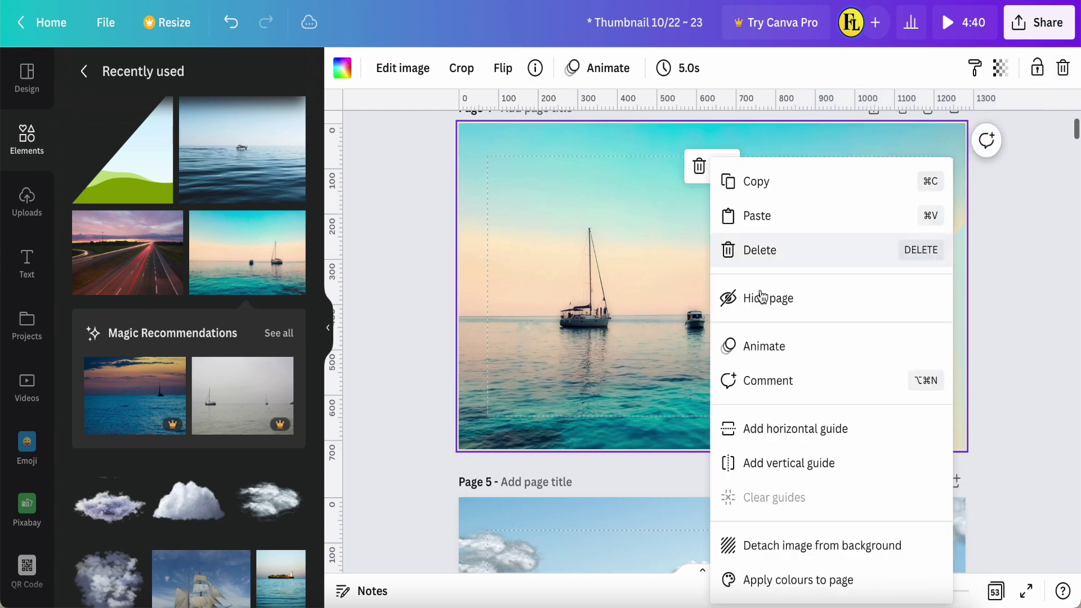
{"action": "left_click", "coordinate": [749, 218]}
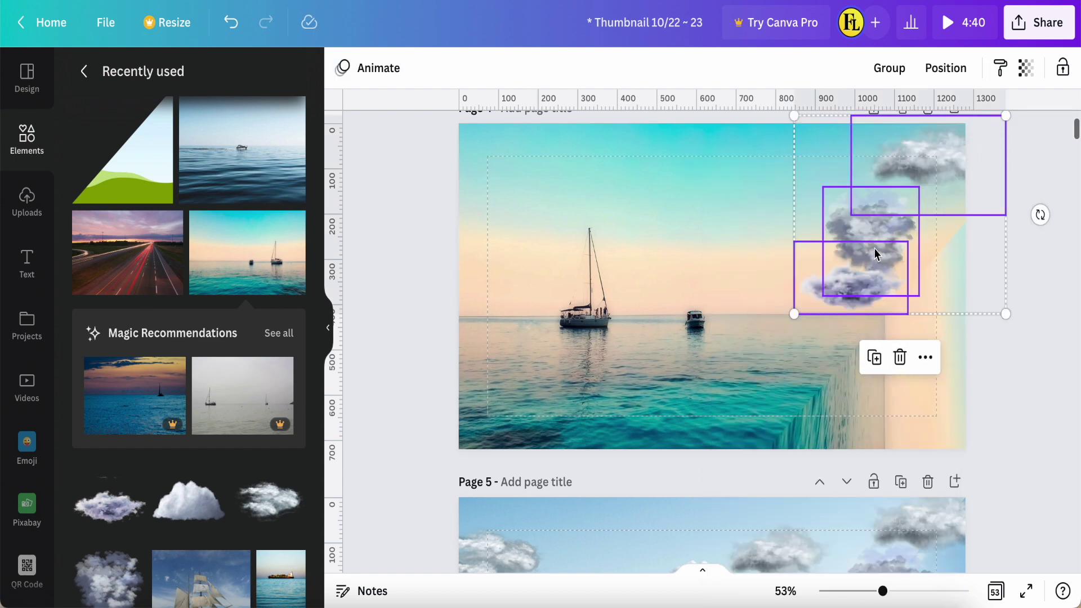
Move the pasted clouds to the right edge and nudge the middle cloud over the seam
{"action": "mouse_move", "coordinate": [872, 251]}
{"action": "left_mouse_down"}
{"action": "mouse_move", "coordinate": [914, 279]}
{"action": "mouse_move", "coordinate": [918, 266]}
{"action": "left_mouse_up"}
{"action": "left_click", "coordinate": [1010, 390]}
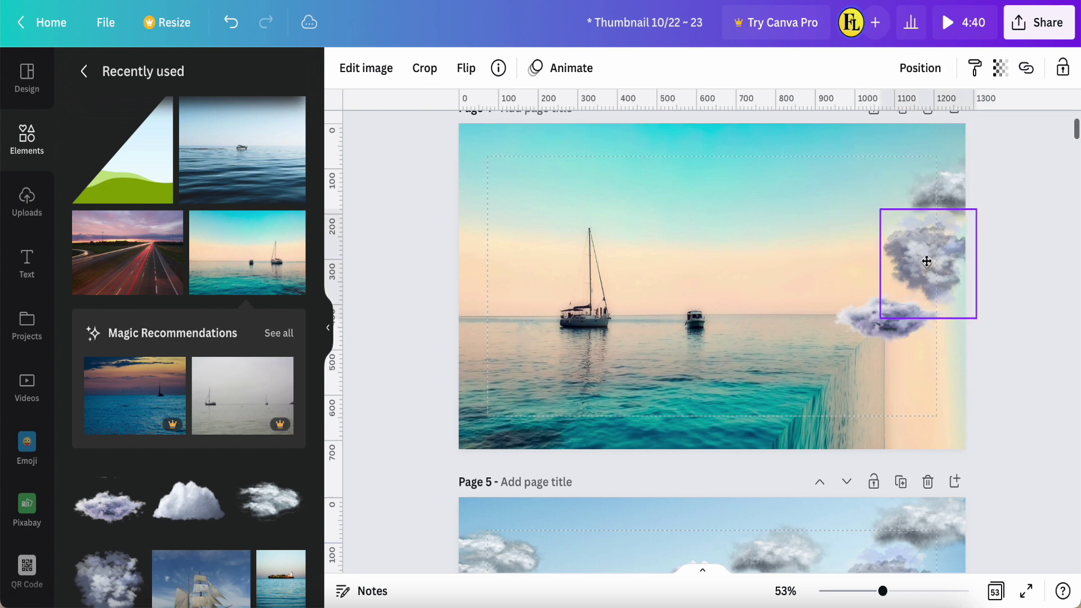
{"action": "left_click_drag", "start_coordinate": [918, 265], "coordinate": [936, 253]}
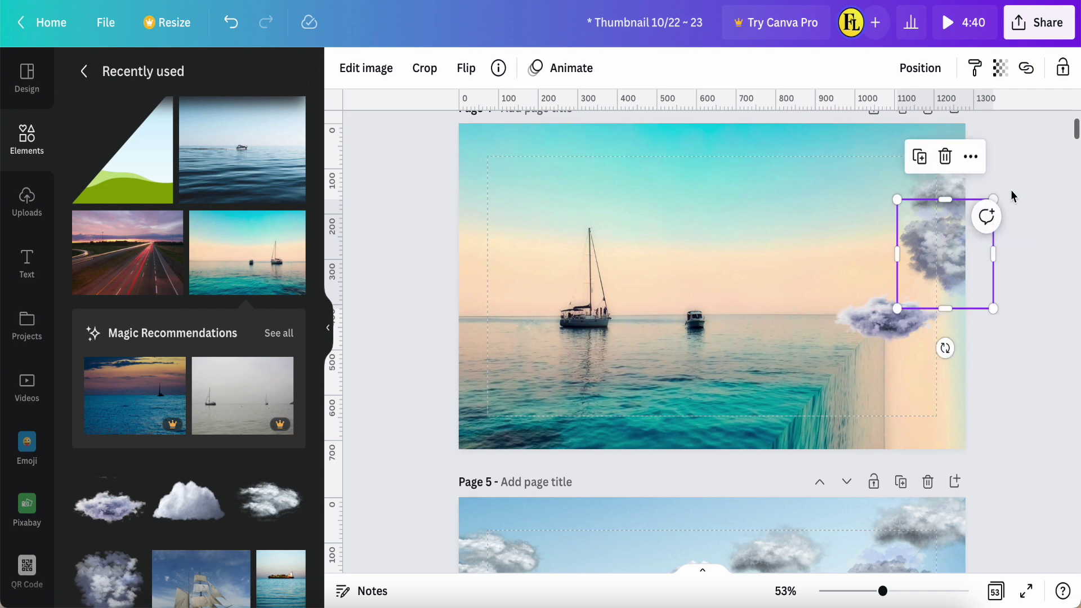
{"action": "left_click", "coordinate": [1014, 160]}
Move the top cloud into the open sky, shrink it and set its transparency to 75
{"action": "left_click_drag", "start_coordinate": [946, 196], "coordinate": [689, 190]}
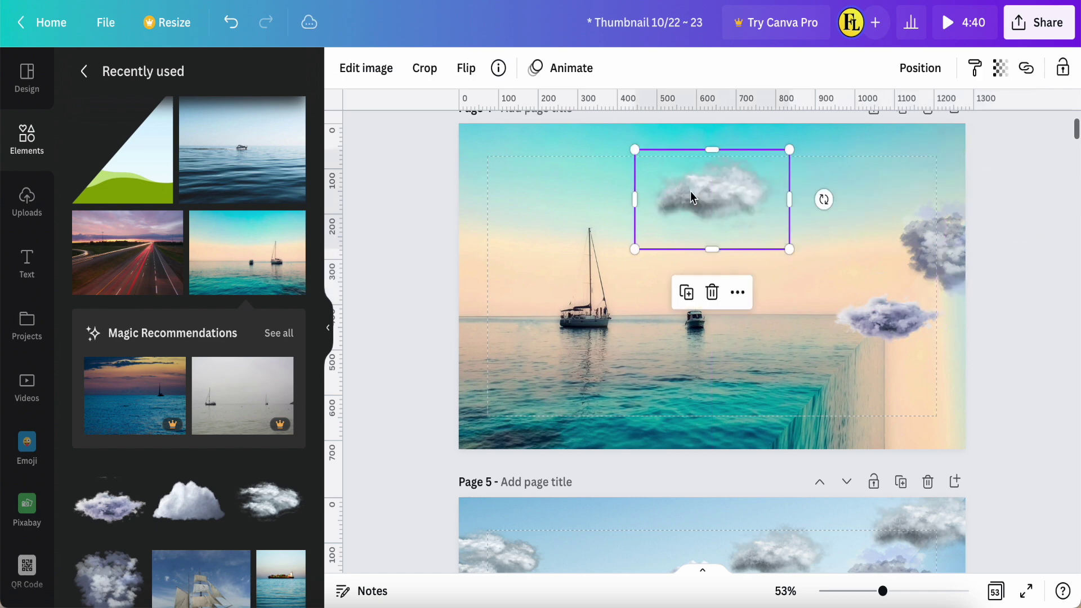
{"action": "left_click_drag", "start_coordinate": [786, 248], "coordinate": [677, 198]}
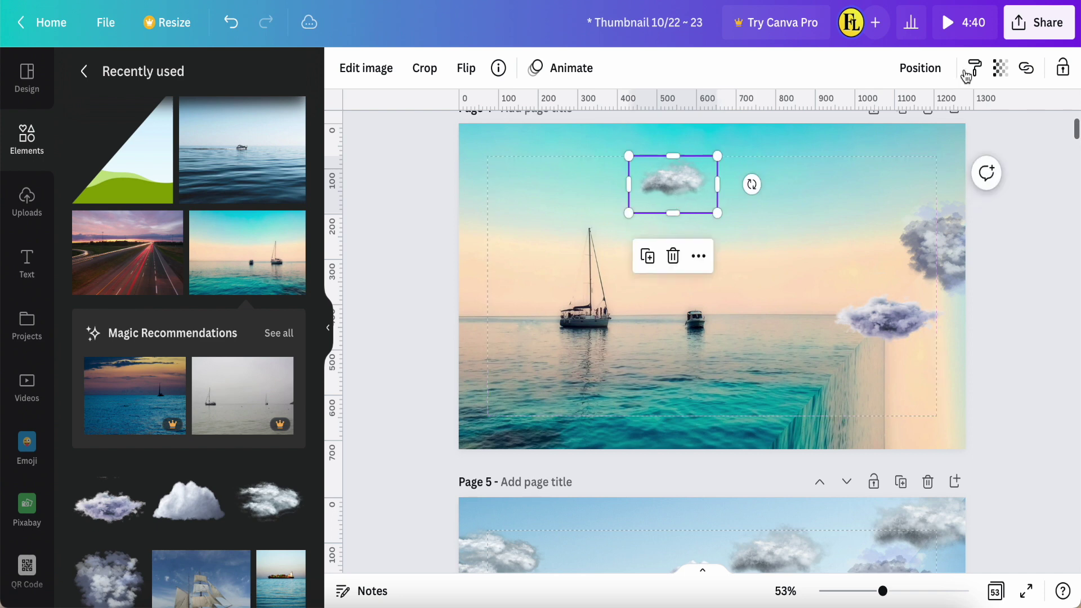
{"action": "left_click", "coordinate": [1000, 77]}
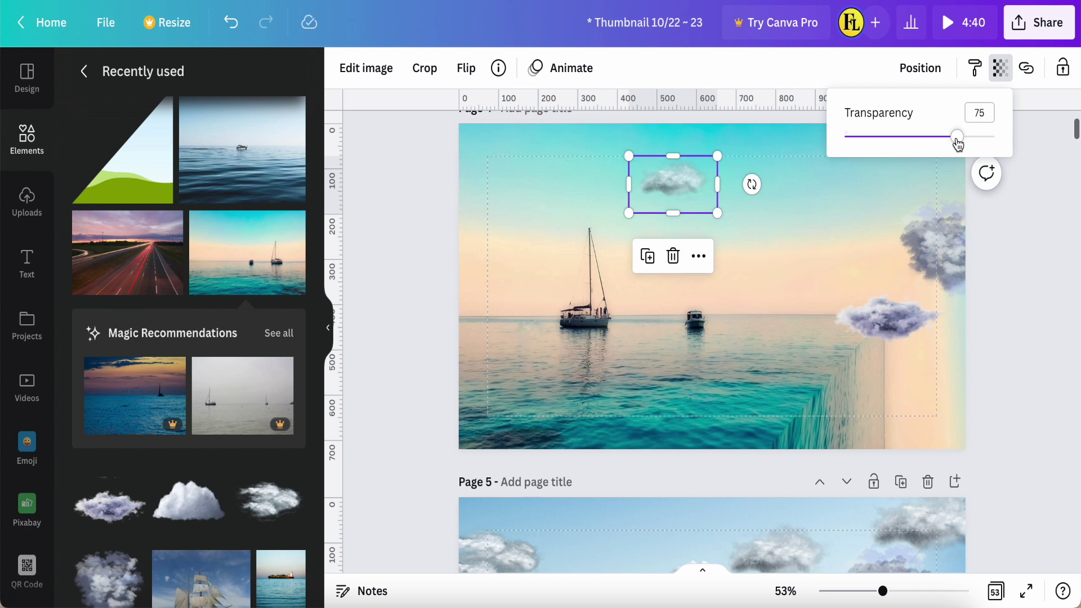
{"action": "left_click", "coordinate": [1006, 275]}
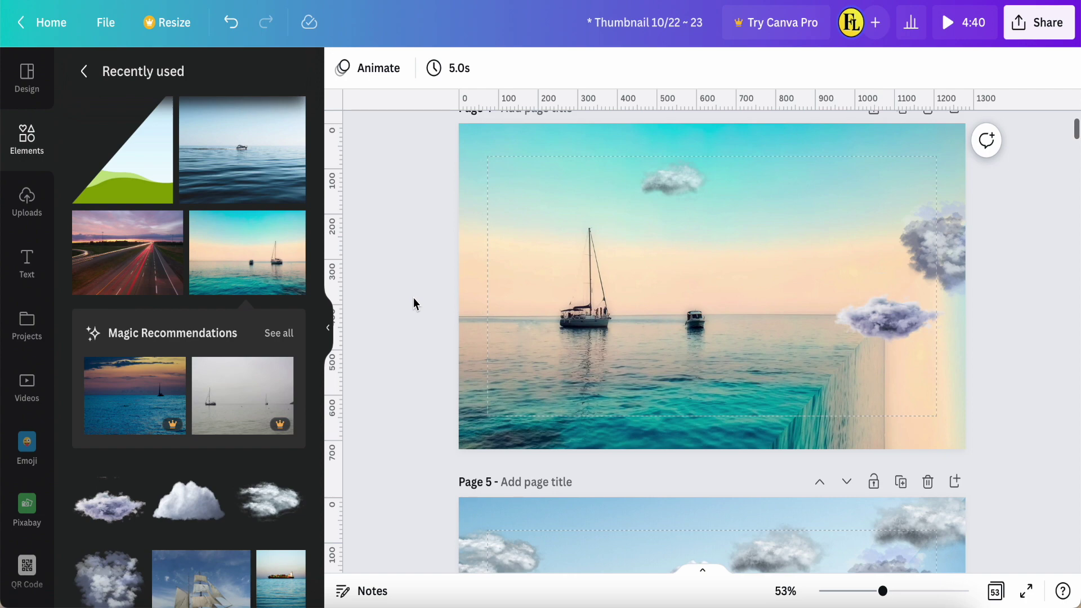
{"action": "scroll", "coordinate": [413, 298], "scroll_direction": "up", "scroll_amount": 1}
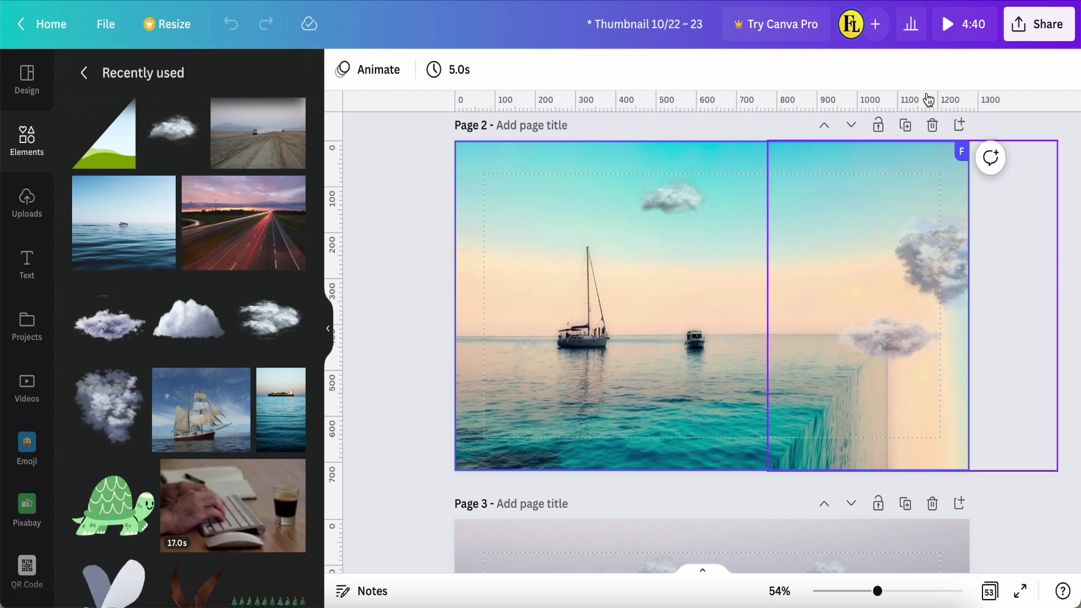
Start a download from Share with the file type set to PNG
{"action": "left_click", "coordinate": [1024, 33]}
{"action": "left_click", "coordinate": [886, 439]}
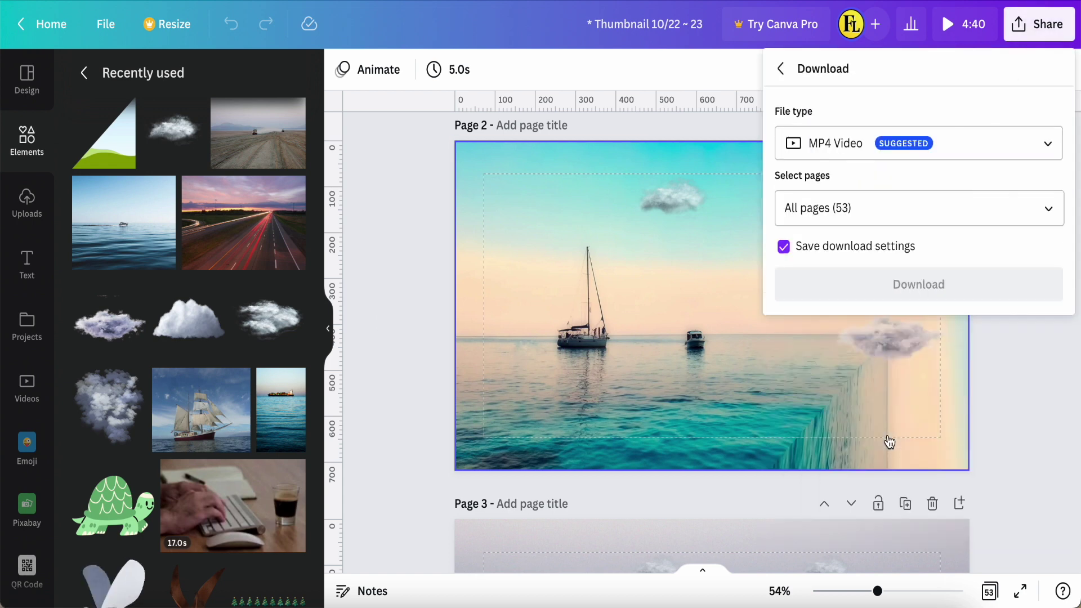
{"action": "left_click", "coordinate": [1044, 144]}
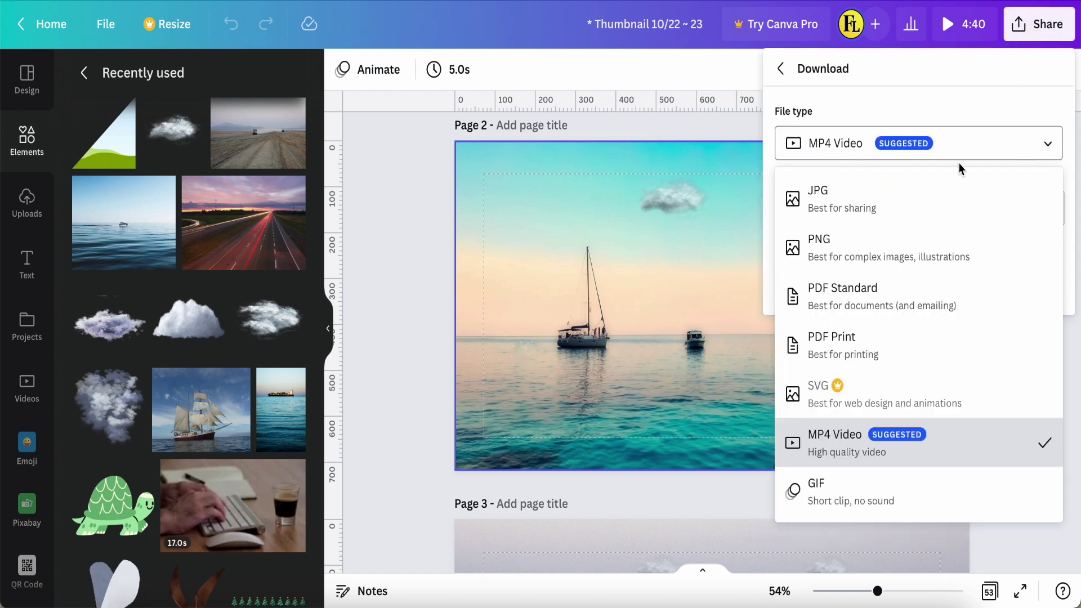
{"action": "left_click", "coordinate": [827, 250]}
Limit the export to the current page 2 only and download the PNG
{"action": "left_click", "coordinate": [1051, 338]}
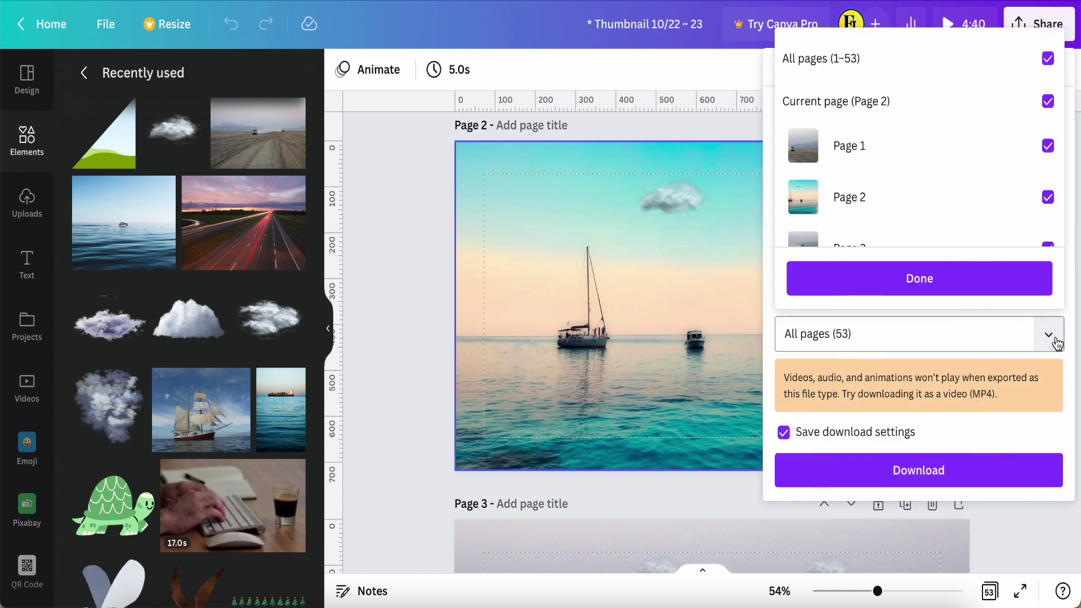
{"action": "left_click", "coordinate": [817, 68]}
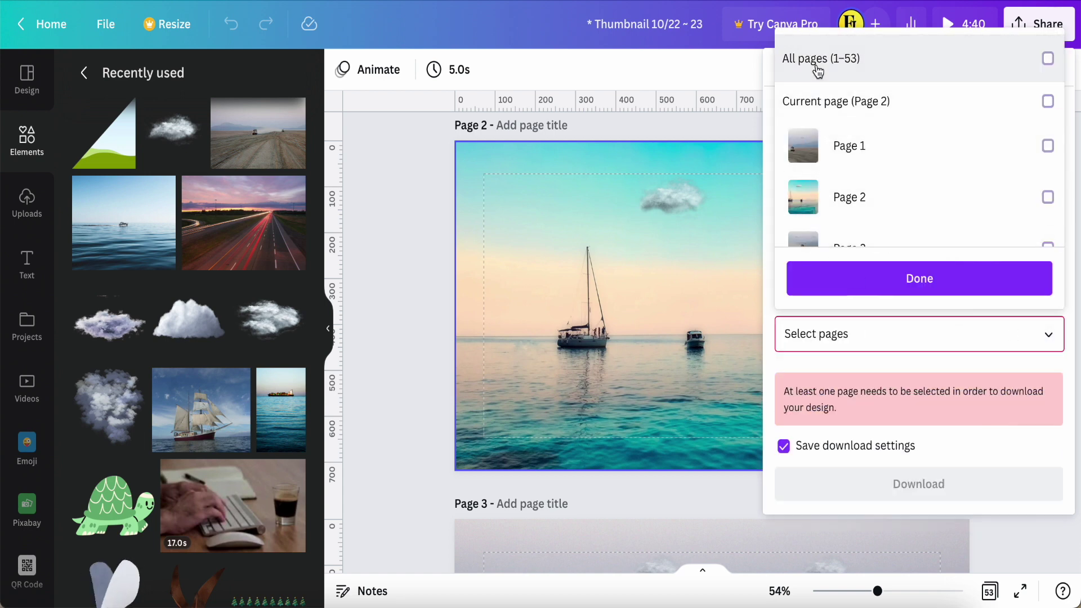
{"action": "left_click", "coordinate": [911, 292]}
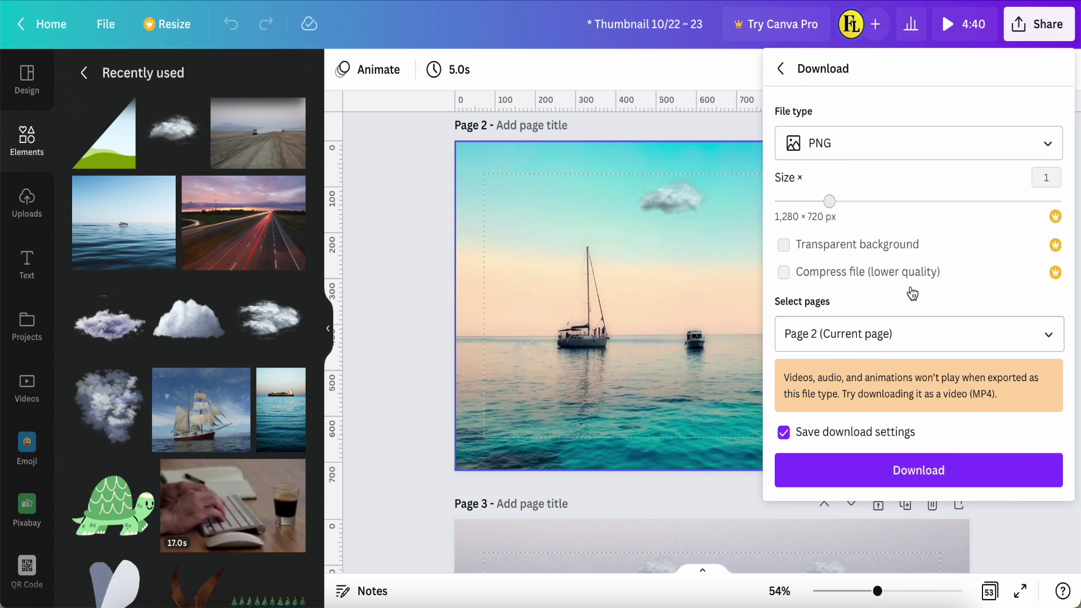
{"action": "left_click", "coordinate": [910, 472]}
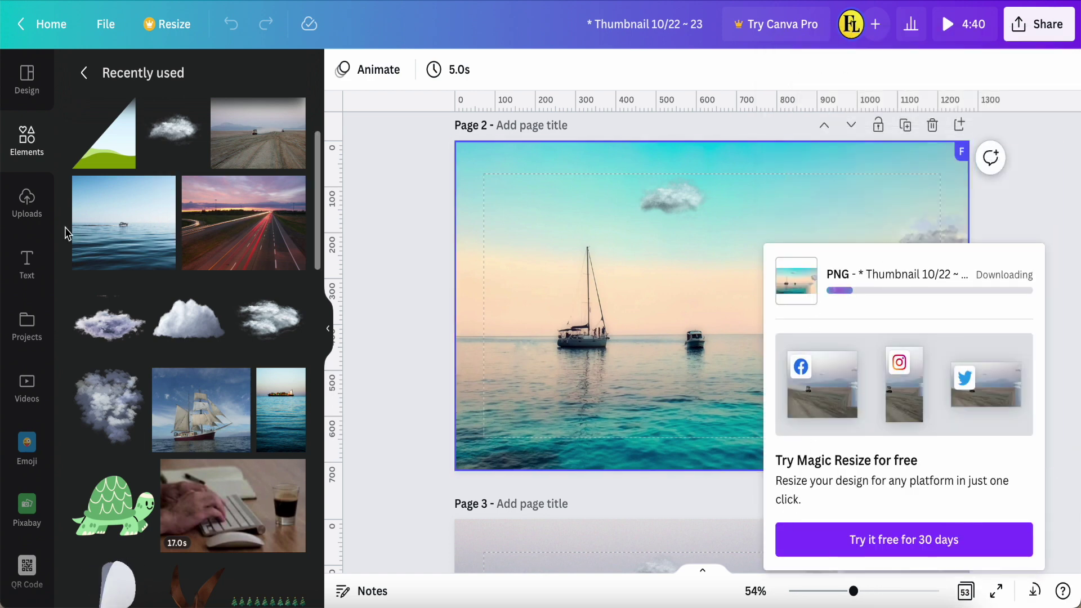
{"action": "left_click", "coordinate": [28, 203]}
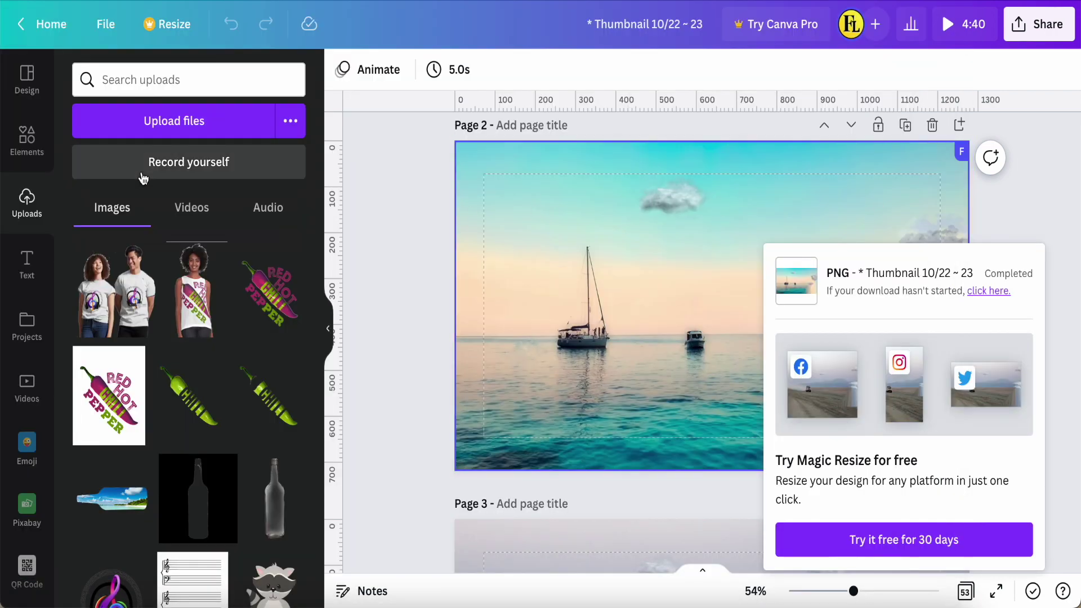
Upload 'Thumbnail 1022 ~ 23-4.png' from Downloads into the Uploads library
{"action": "left_click", "coordinate": [161, 116]}
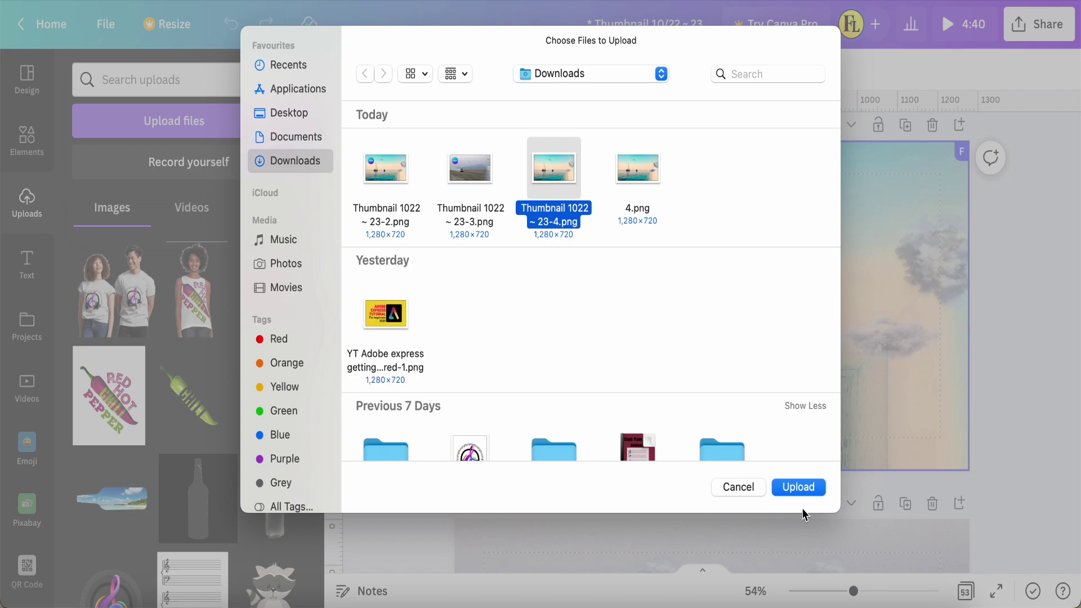
{"action": "left_click", "coordinate": [800, 489]}
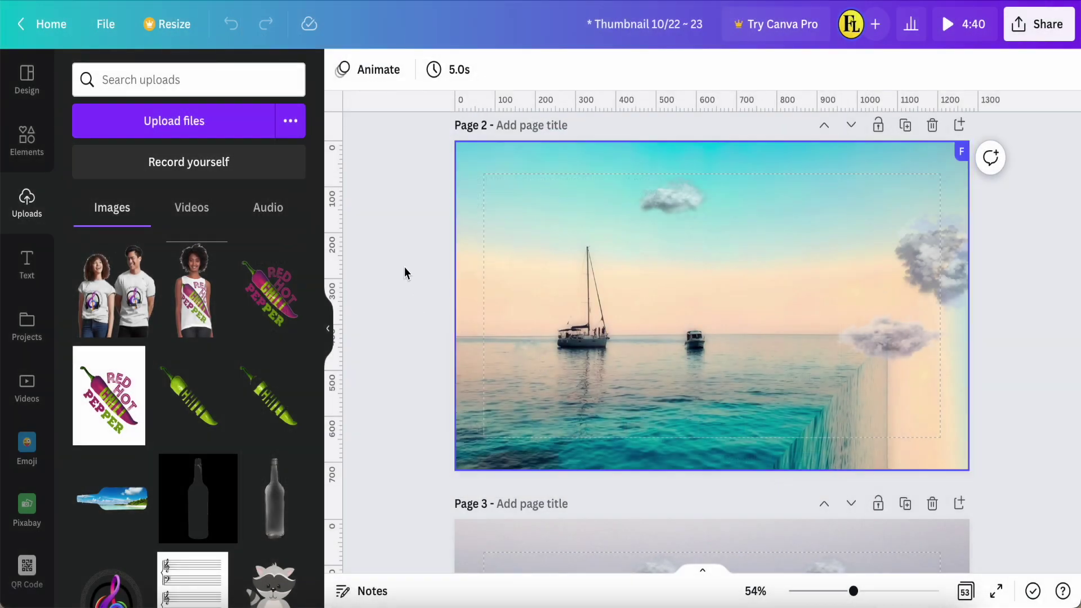
{"action": "scroll", "coordinate": [405, 283], "scroll_direction": "up", "scroll_amount": 5}
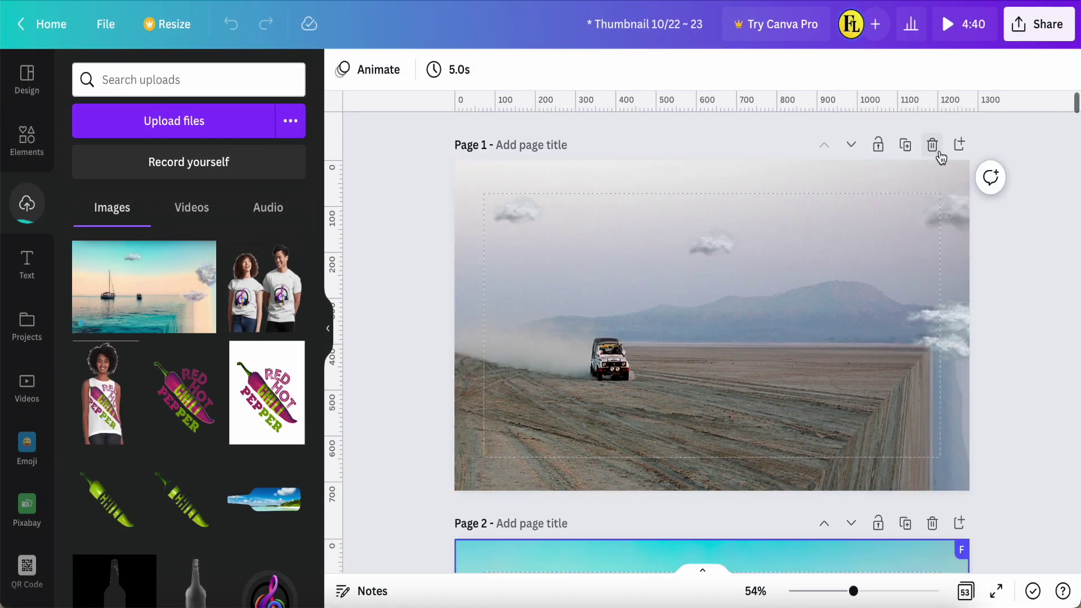
Add a new page 2, place the uploaded sailboat thumbnail and flip it horizontally
{"action": "left_click", "coordinate": [957, 146]}
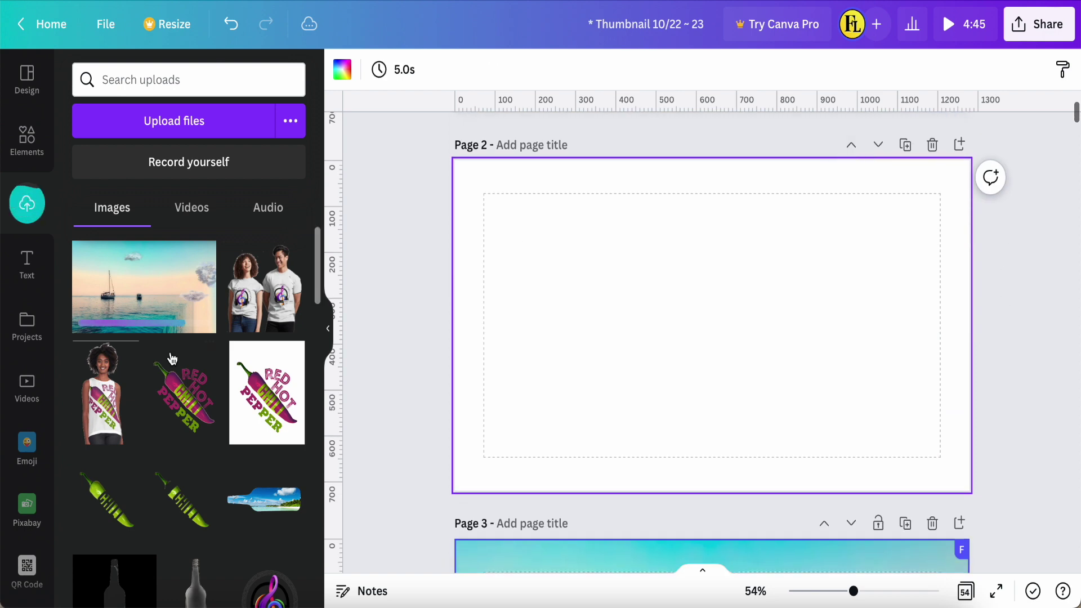
{"action": "left_click", "coordinate": [140, 292]}
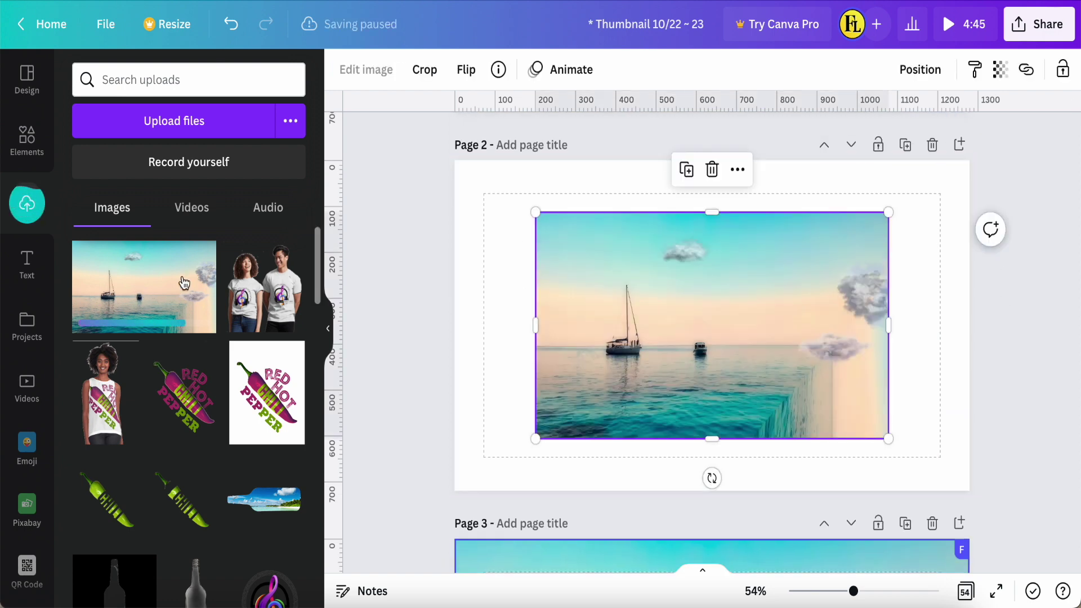
{"action": "left_click", "coordinate": [469, 71]}
{"action": "left_click", "coordinate": [487, 124]}
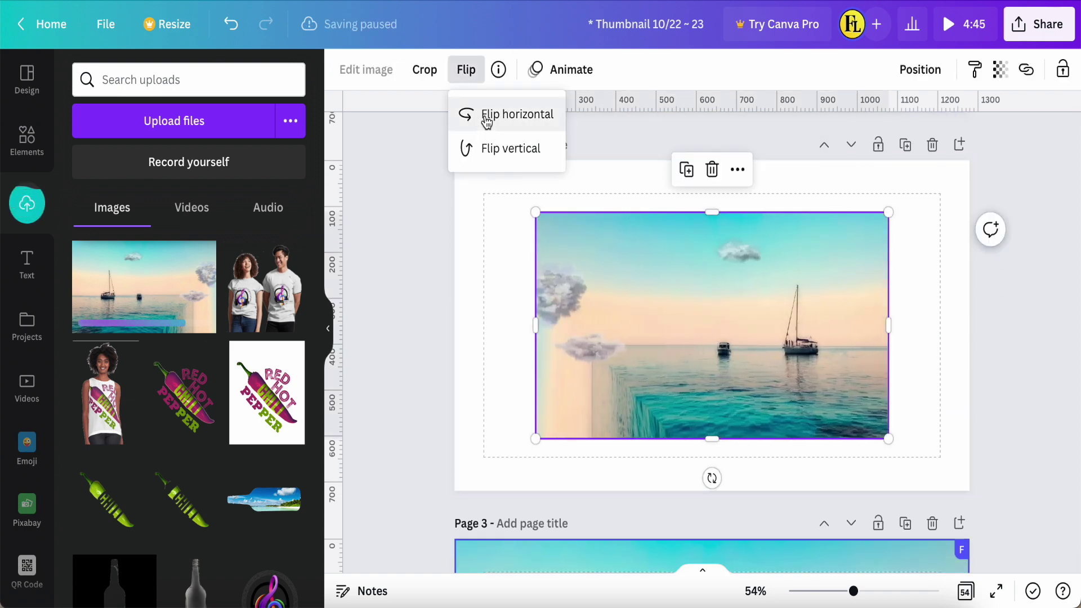
Set the flipped thumbnail as the page 2 background
{"action": "right_click", "coordinate": [617, 279]}
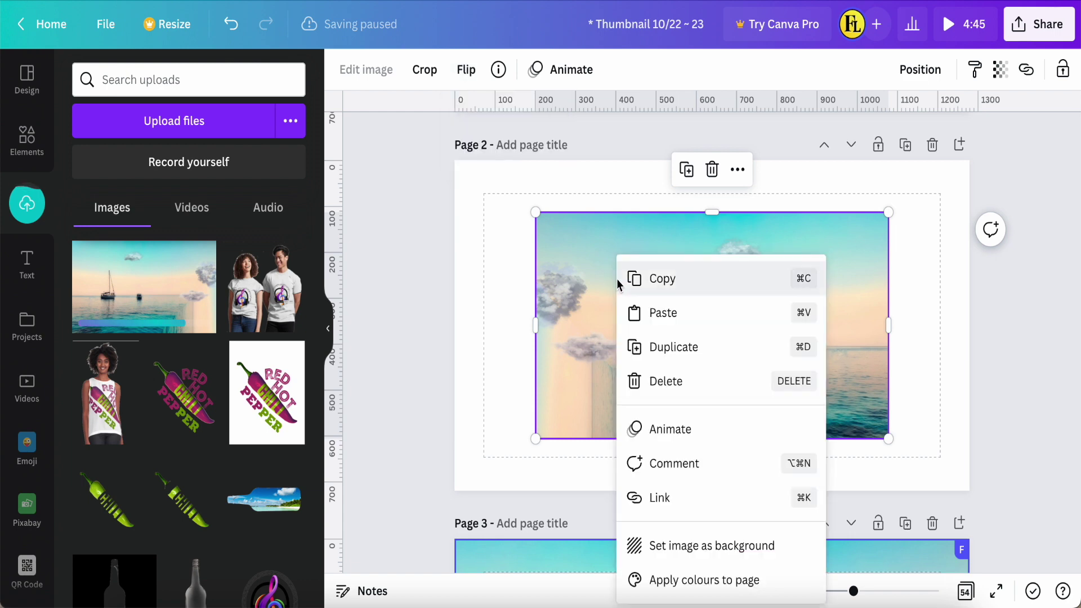
{"action": "left_click", "coordinate": [686, 549]}
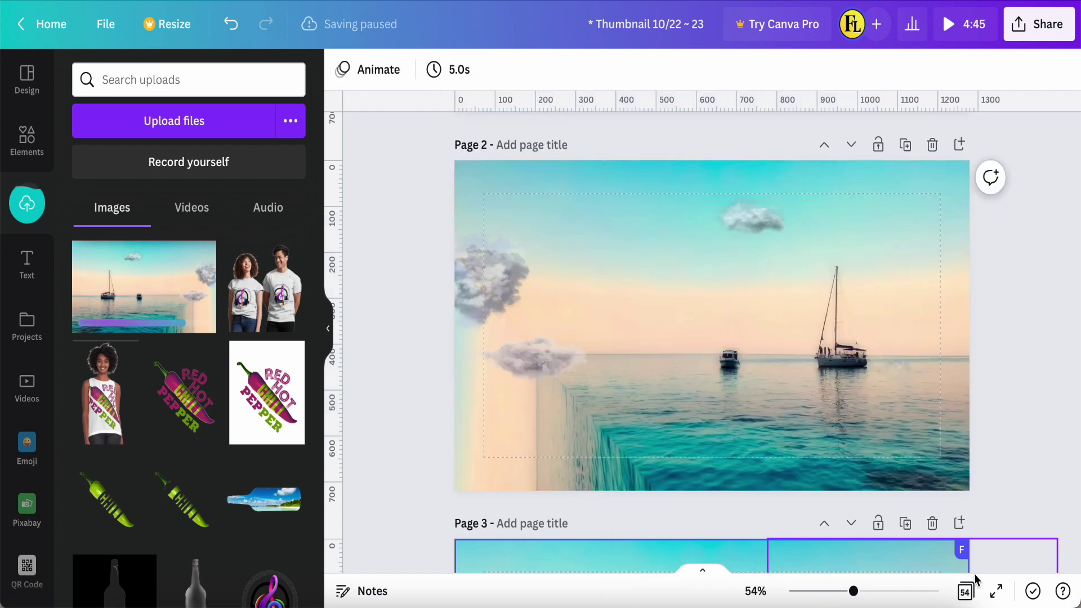